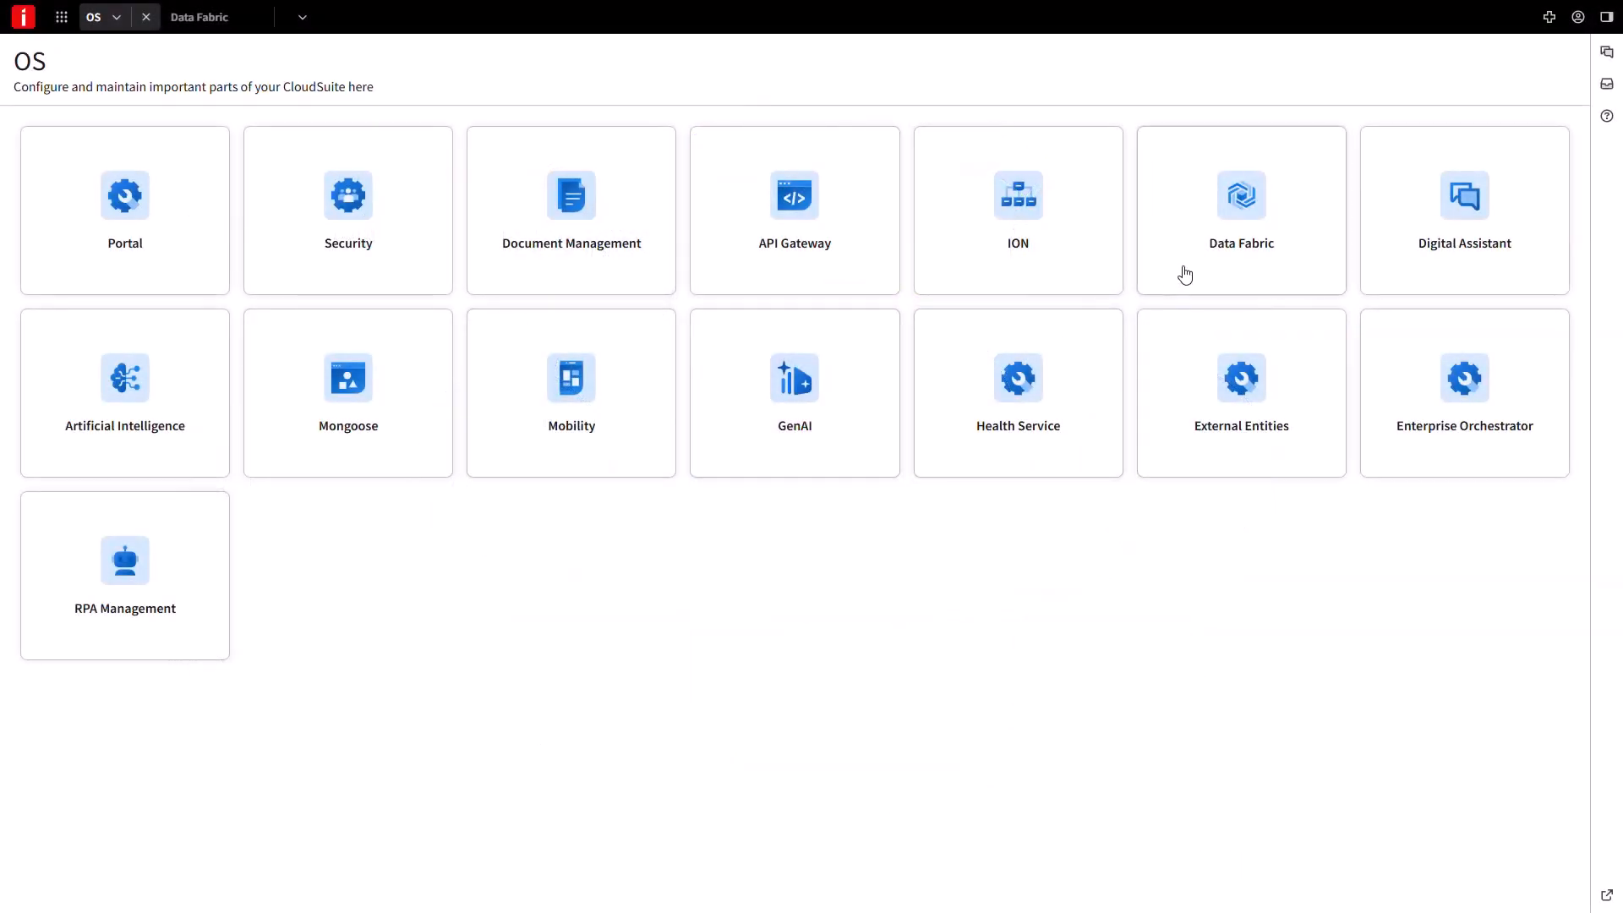
# Open the Data Fabric stream pipelines and create a new stream pipeline.
pyautogui.click(1186, 274)
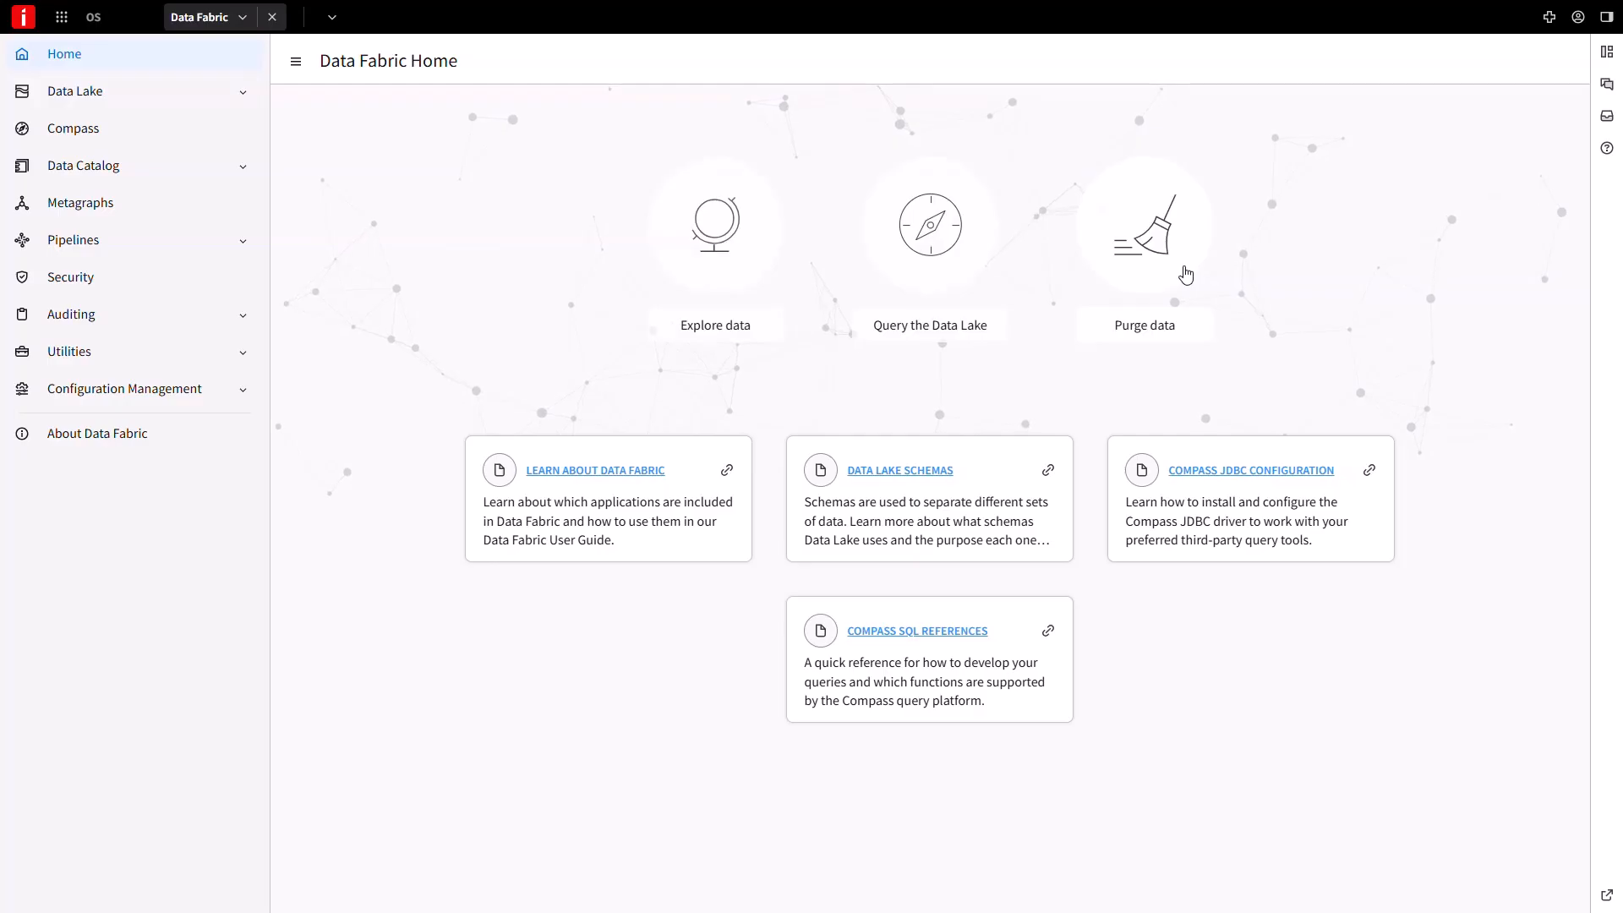
pyautogui.click(91, 246)
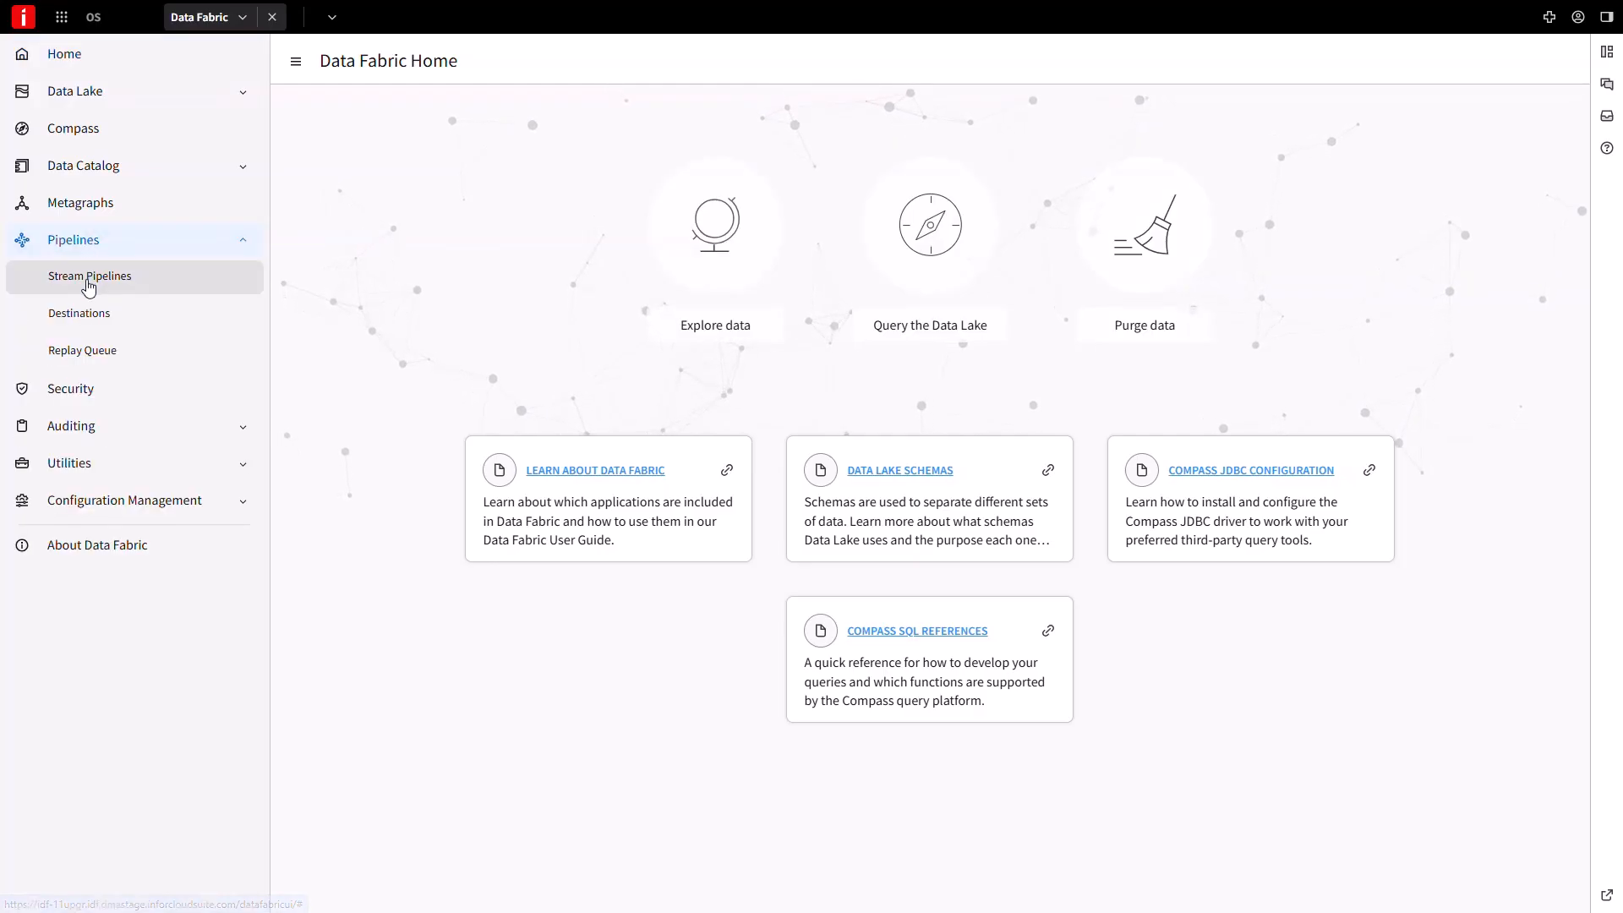
pyautogui.click(89, 281)
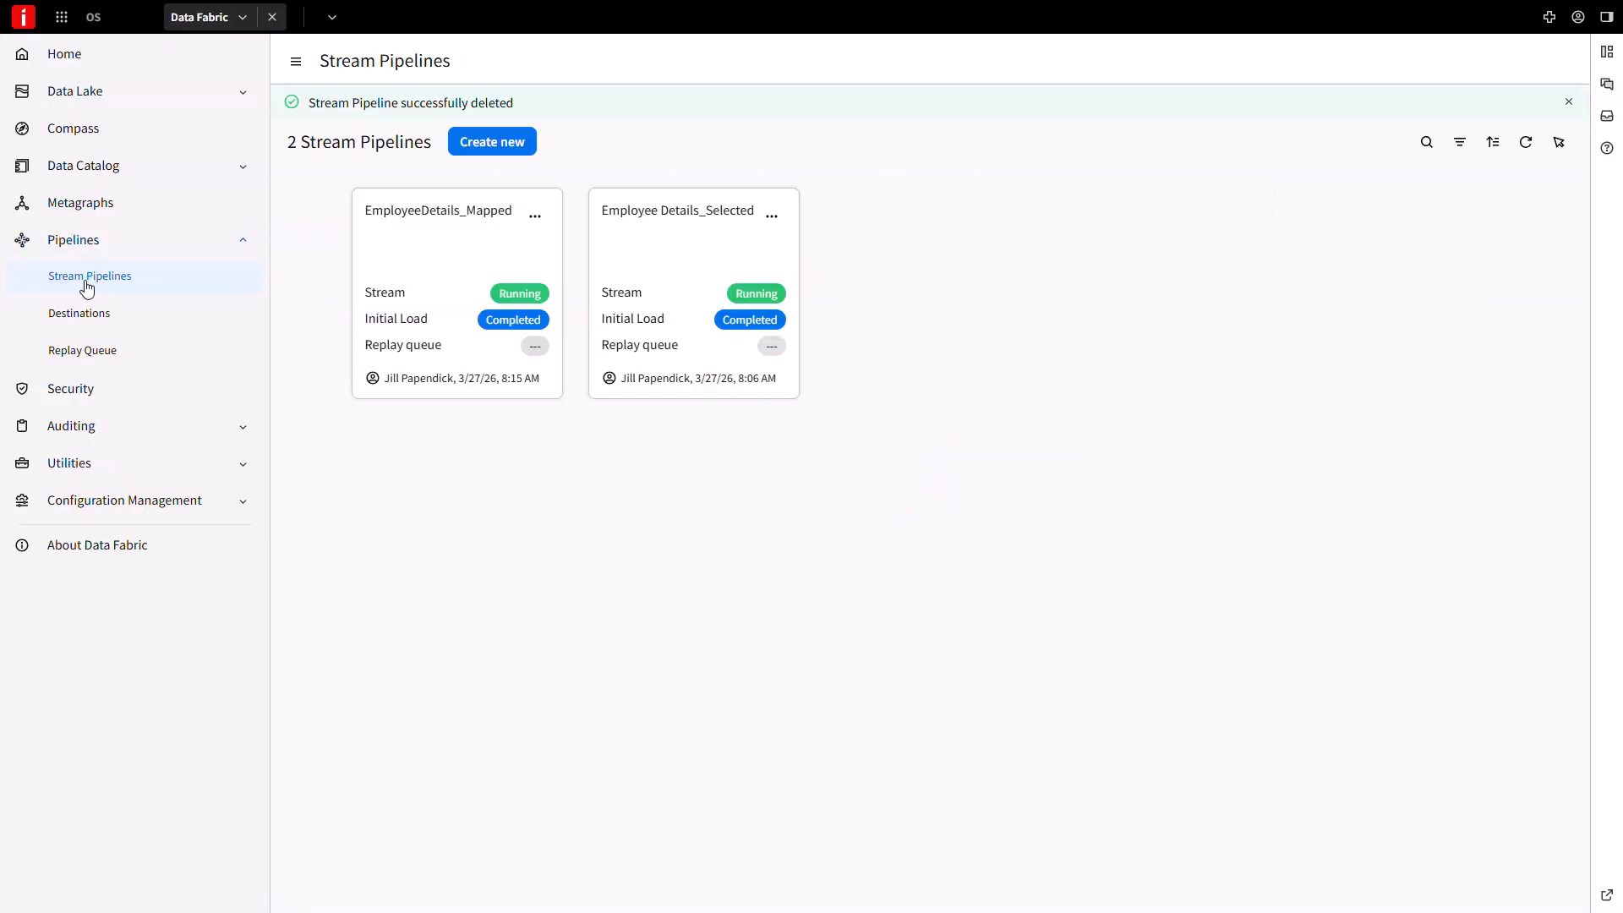
pyautogui.click(1570, 103)
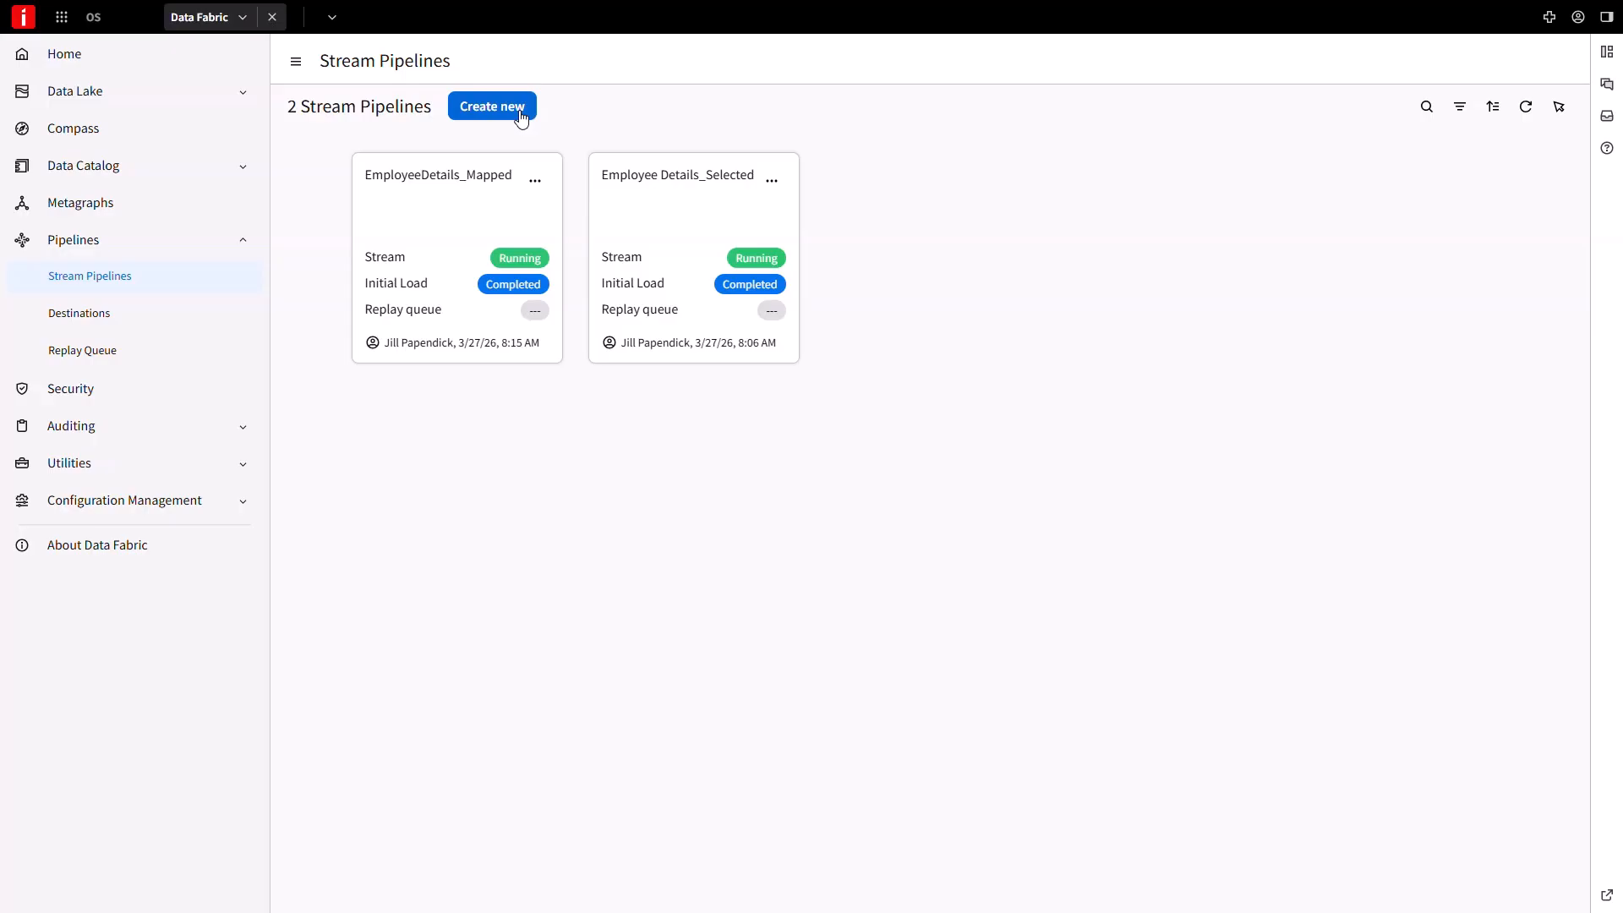
pyautogui.click(492, 107)
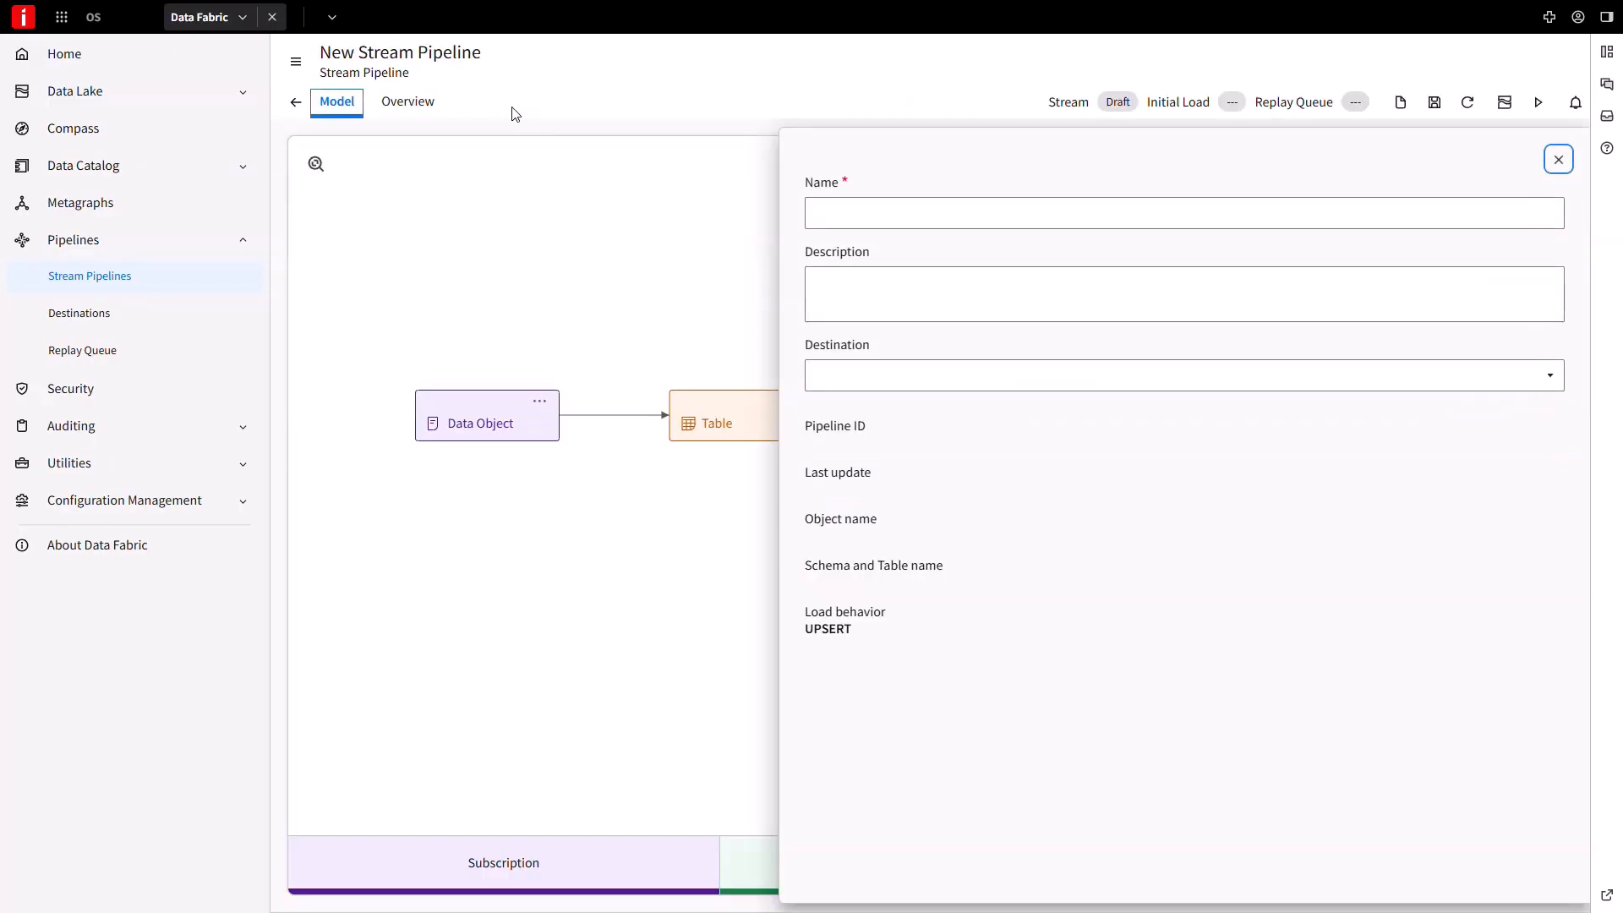
# Name the new pipeline EmployeeDetails_Function and set its destination to PostgreSQL.
pyautogui.press('Tab')
pyautogui.write('Em')
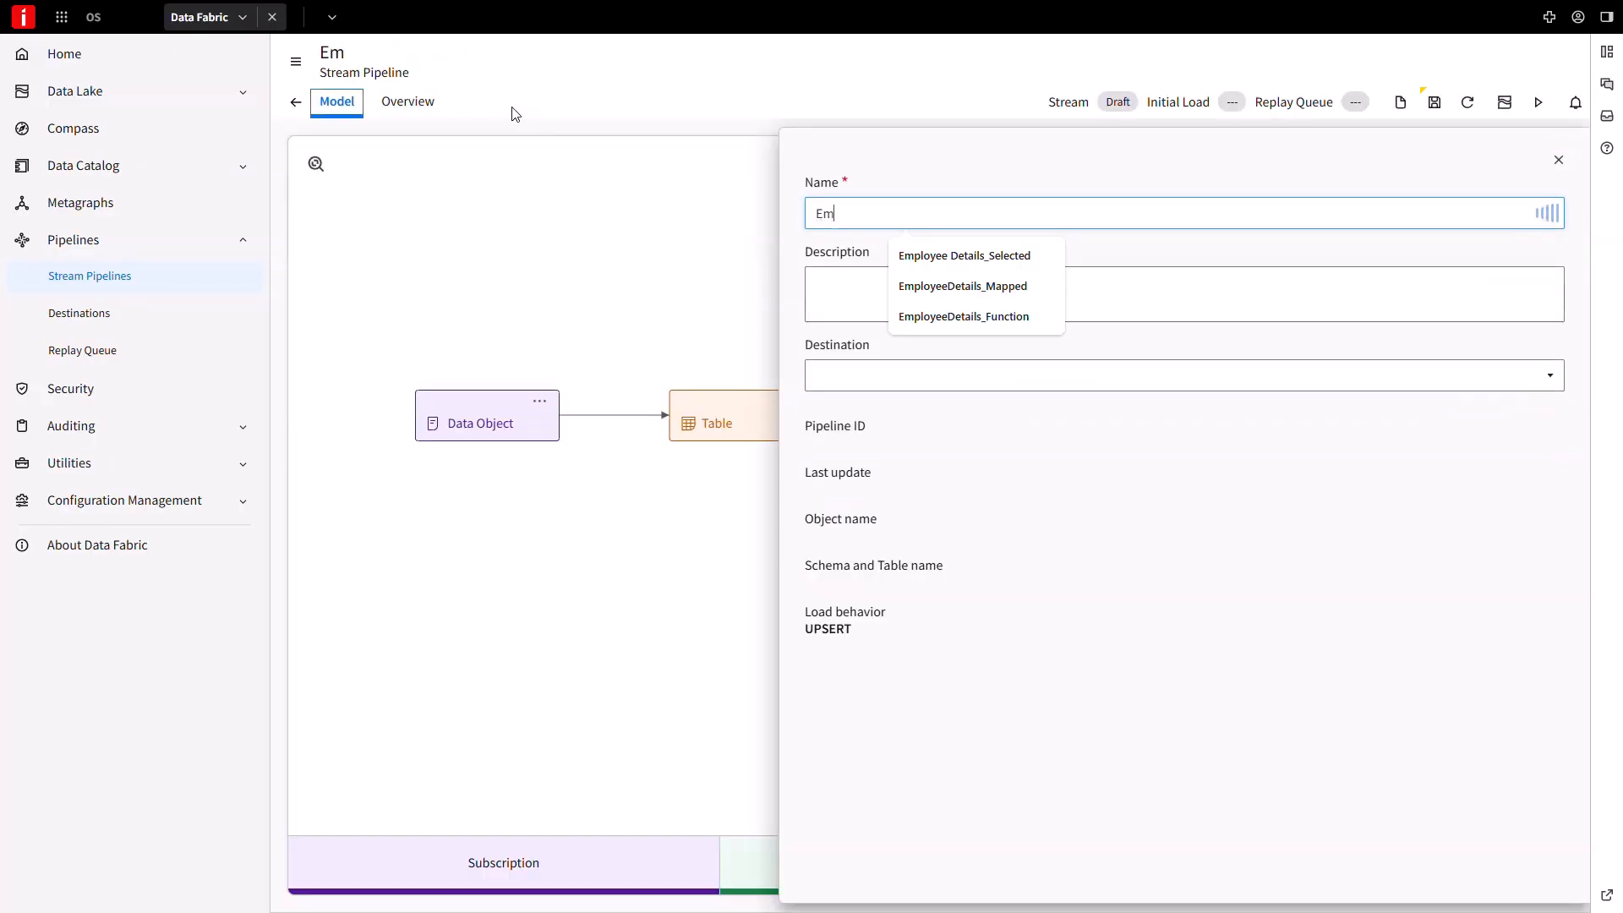
pyautogui.click(911, 320)
pyautogui.click(874, 391)
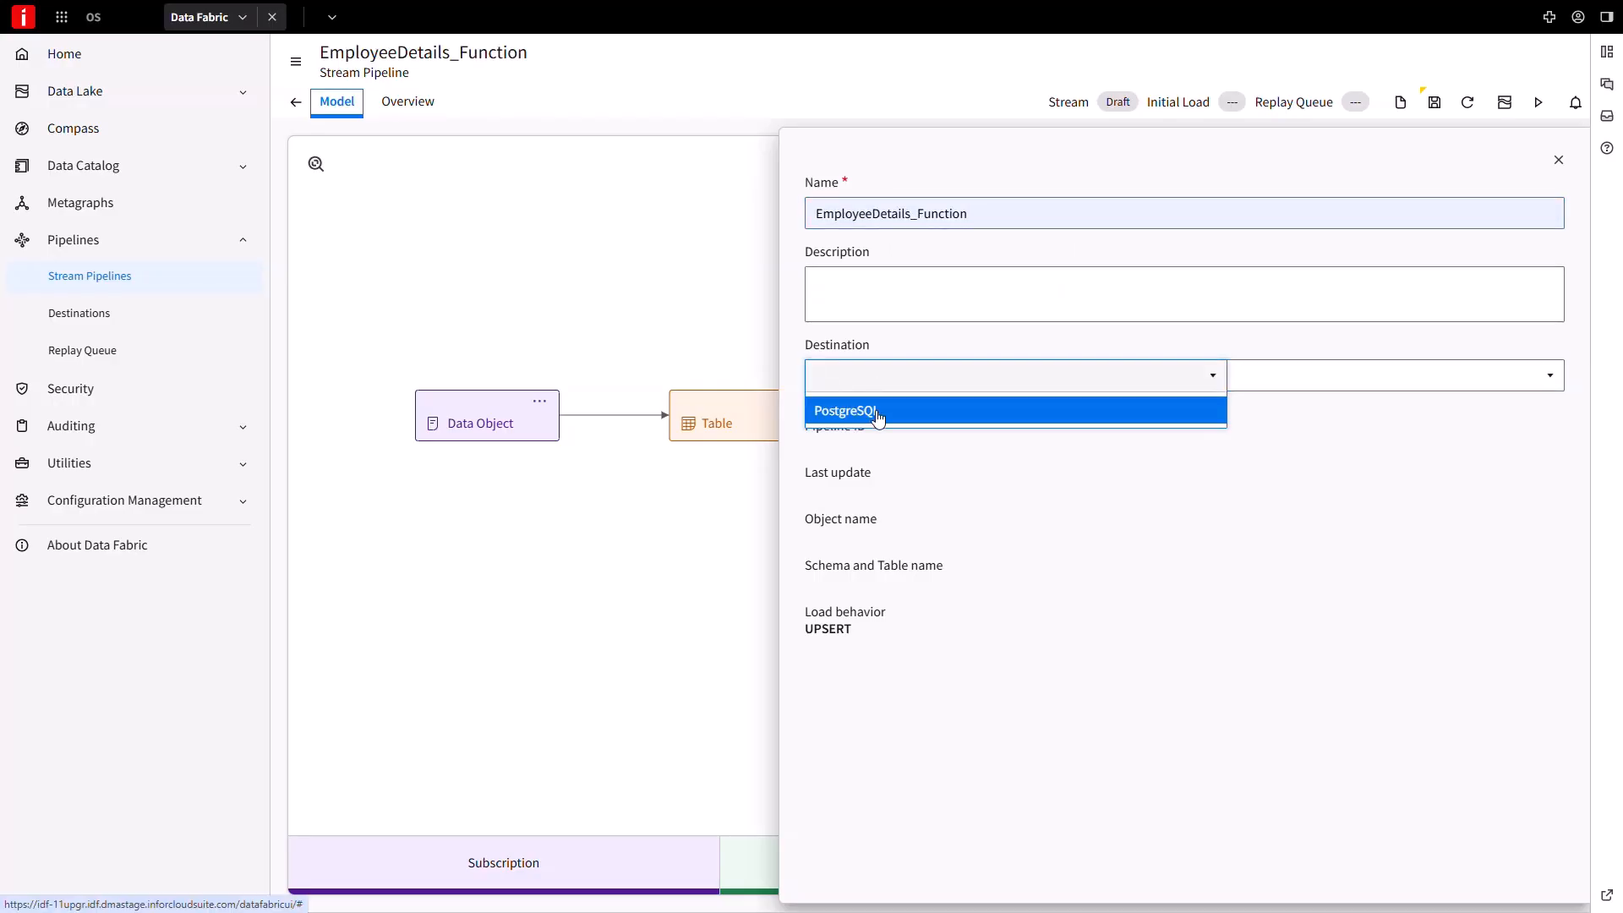
pyautogui.click(877, 411)
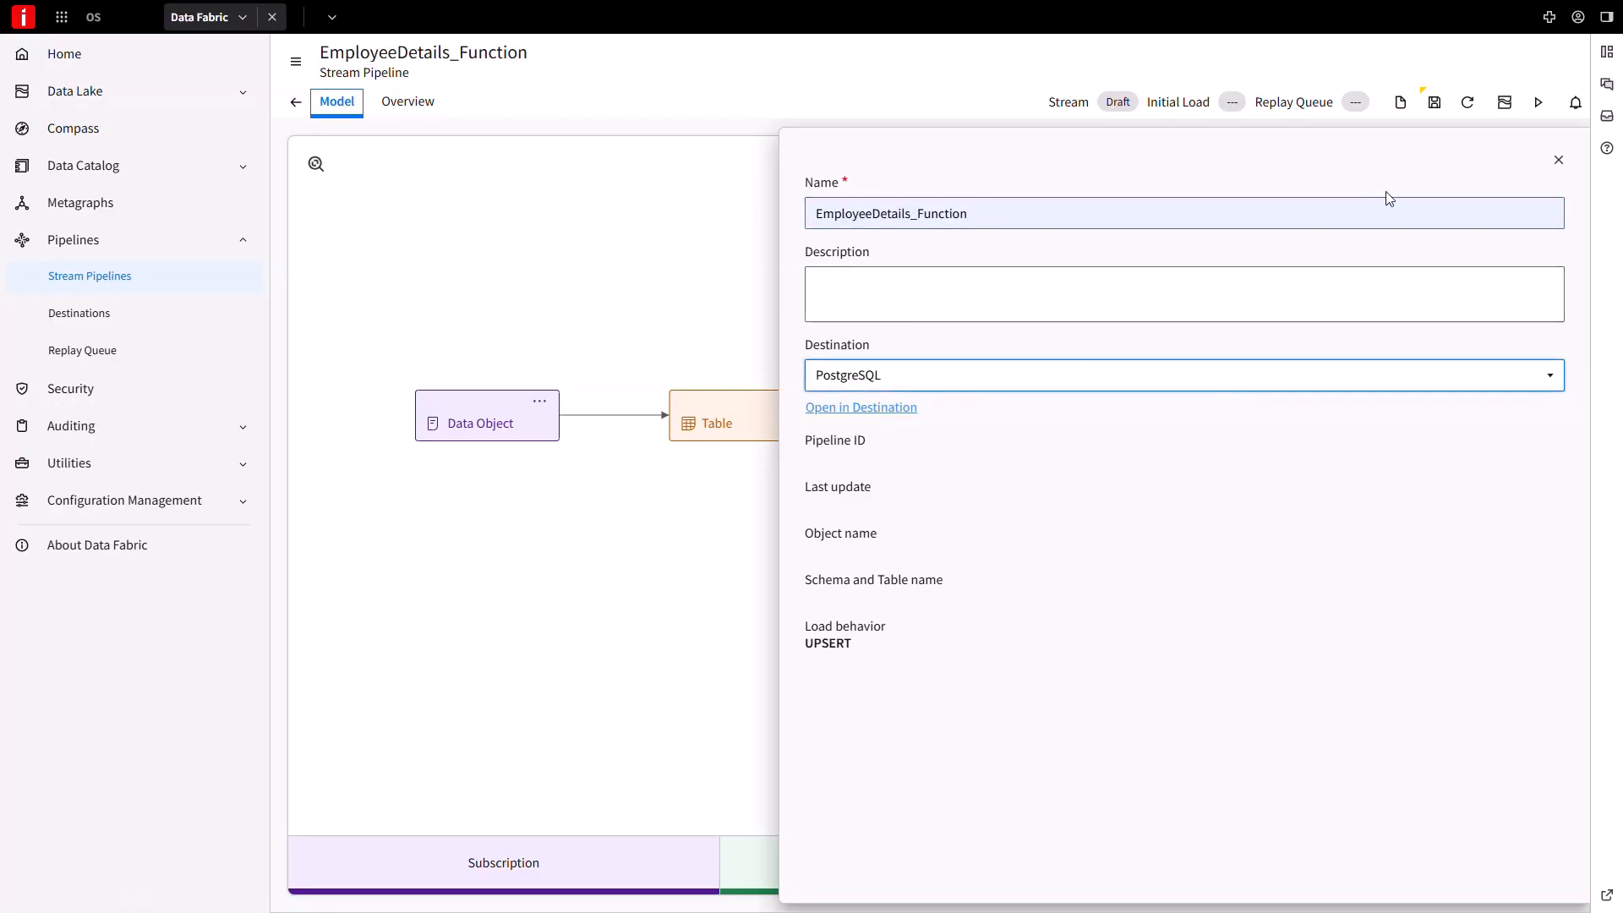
pyautogui.click(1559, 163)
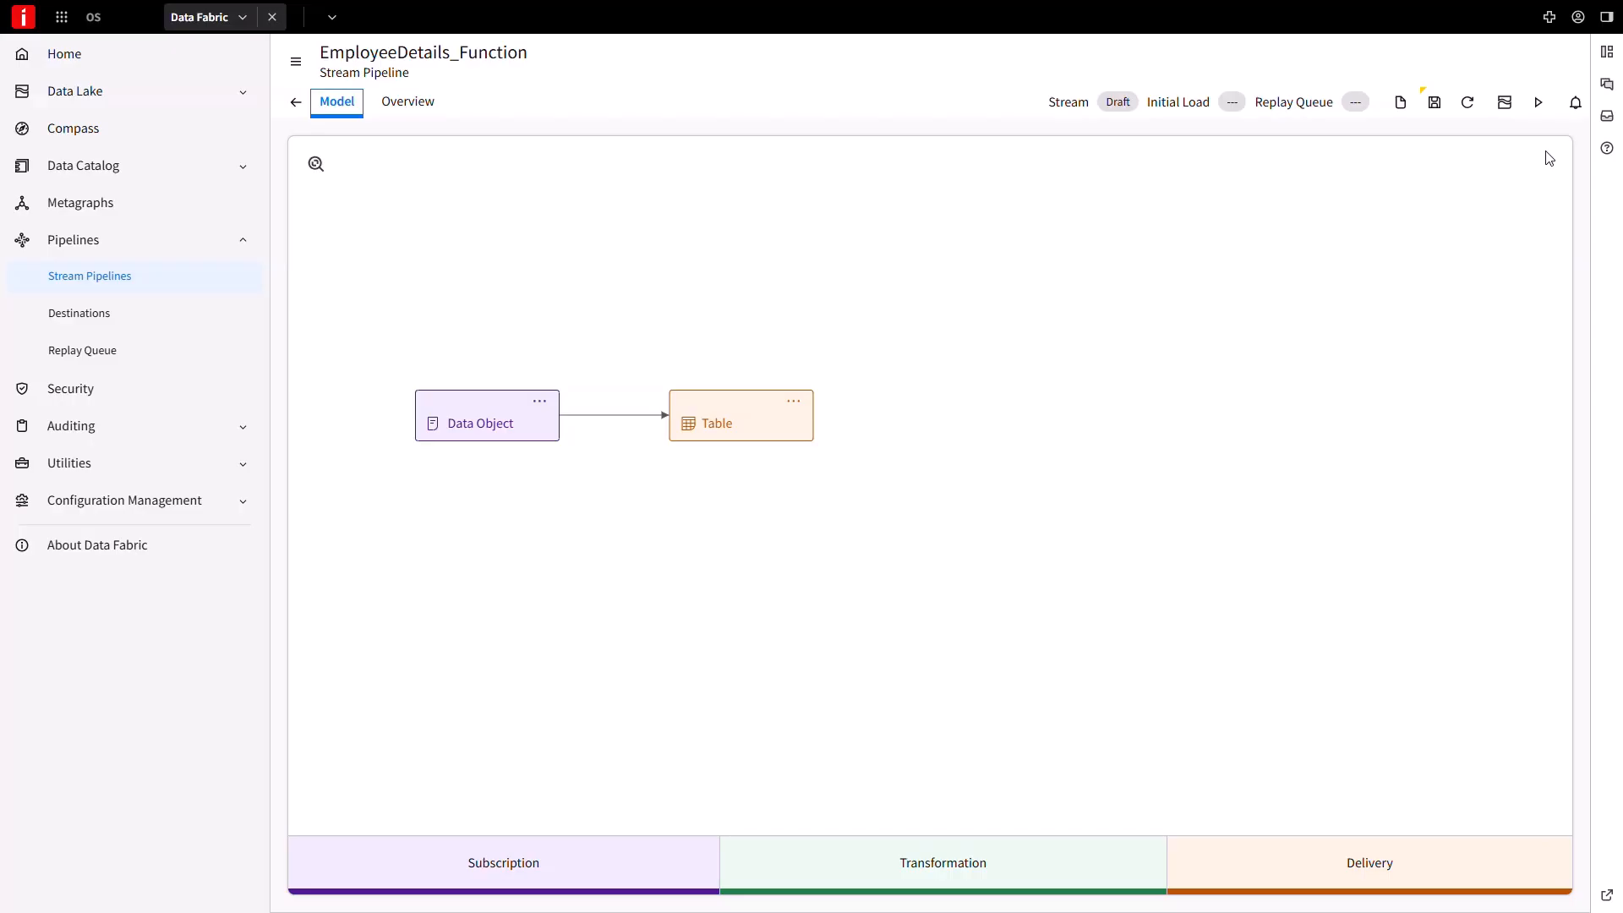
# Set the pipeline's Data Object to EmployeeDetails2.
pyautogui.click(479, 420)
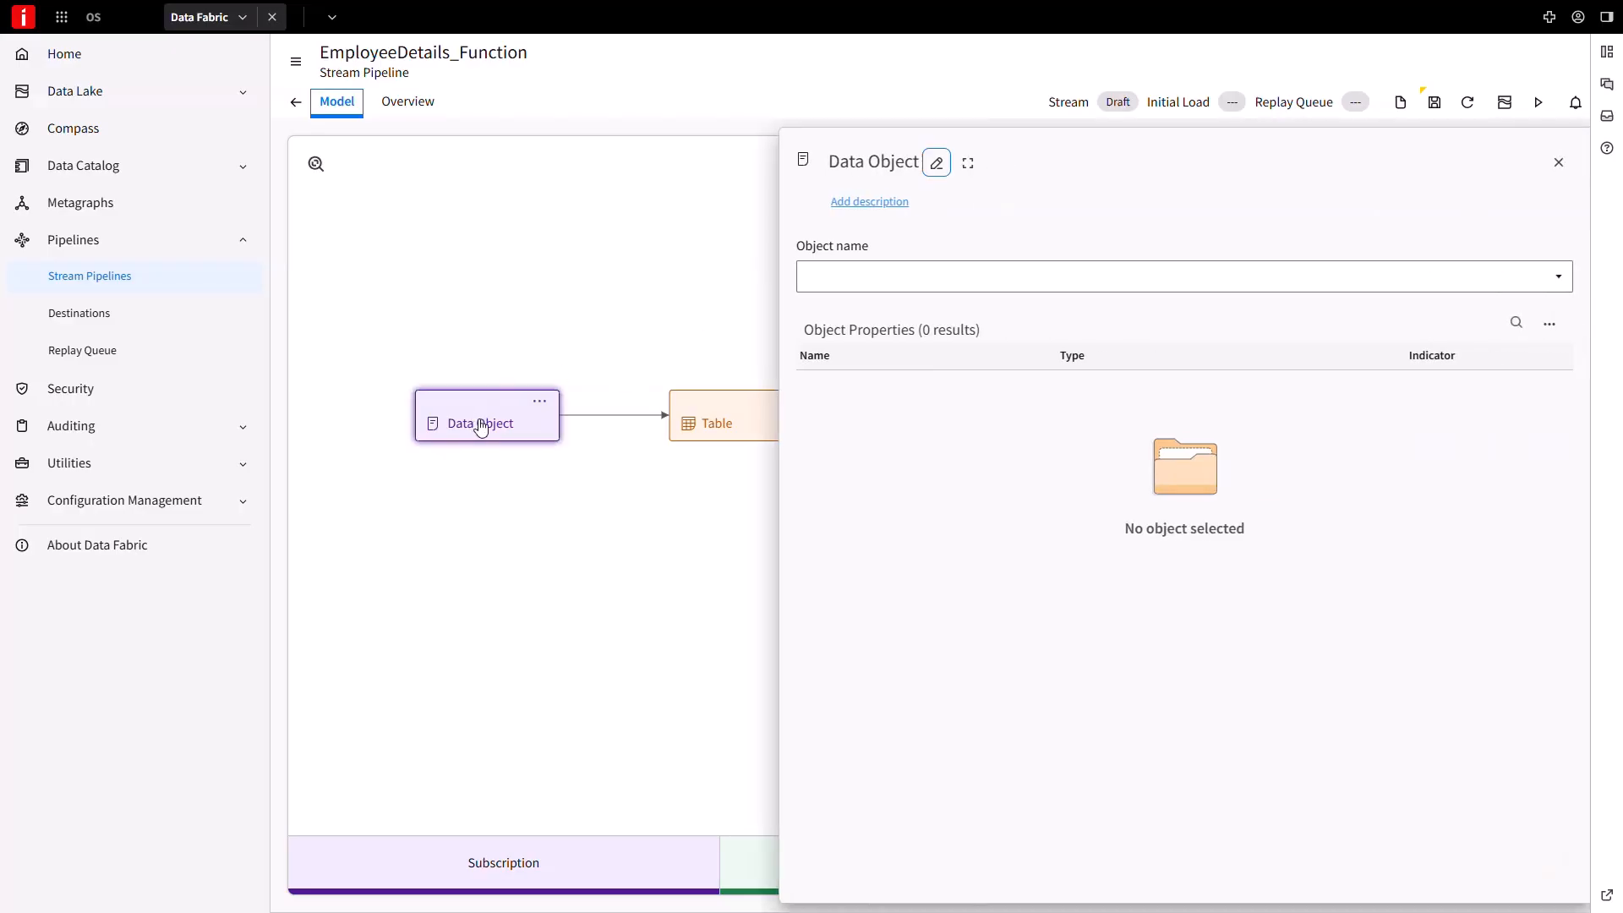
pyautogui.click(873, 282)
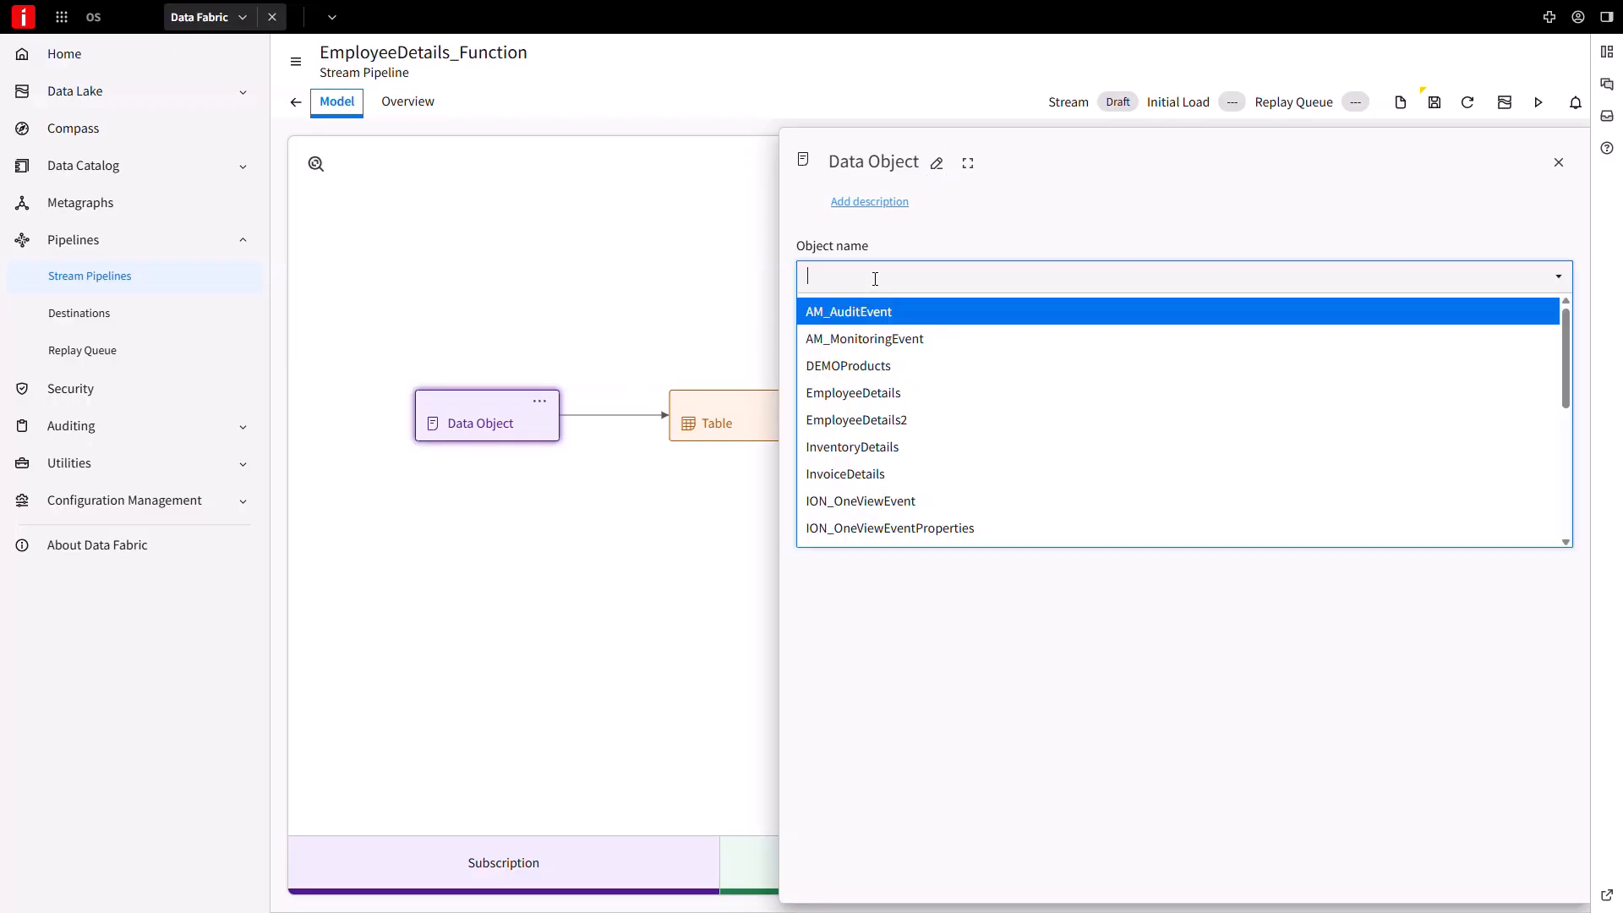
pyautogui.click(864, 420)
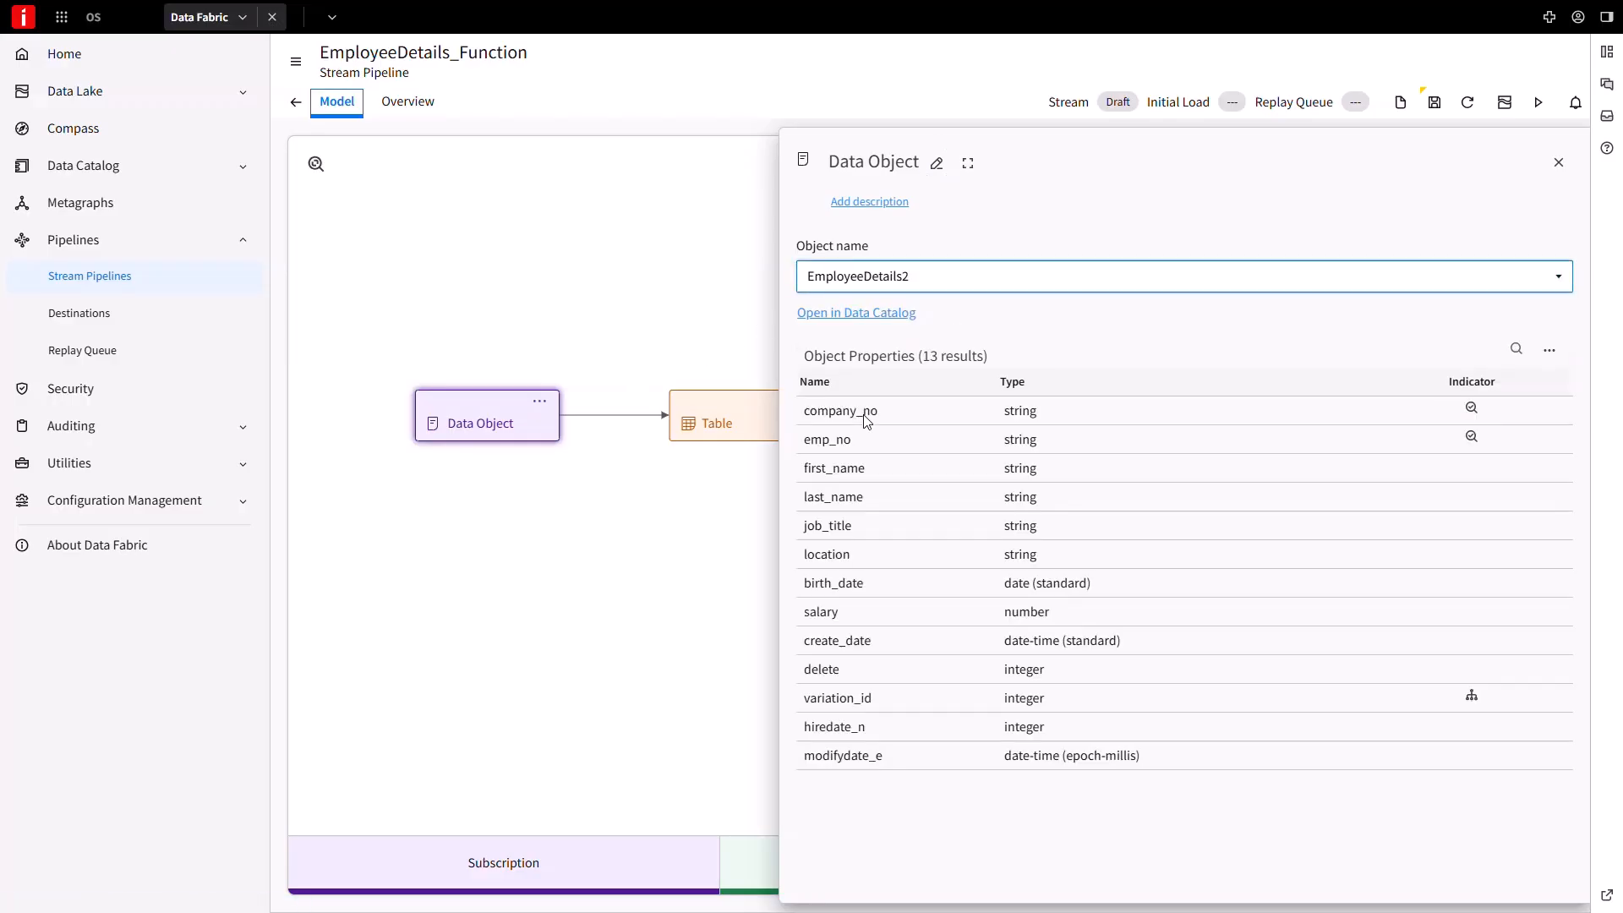
pyautogui.click(1559, 163)
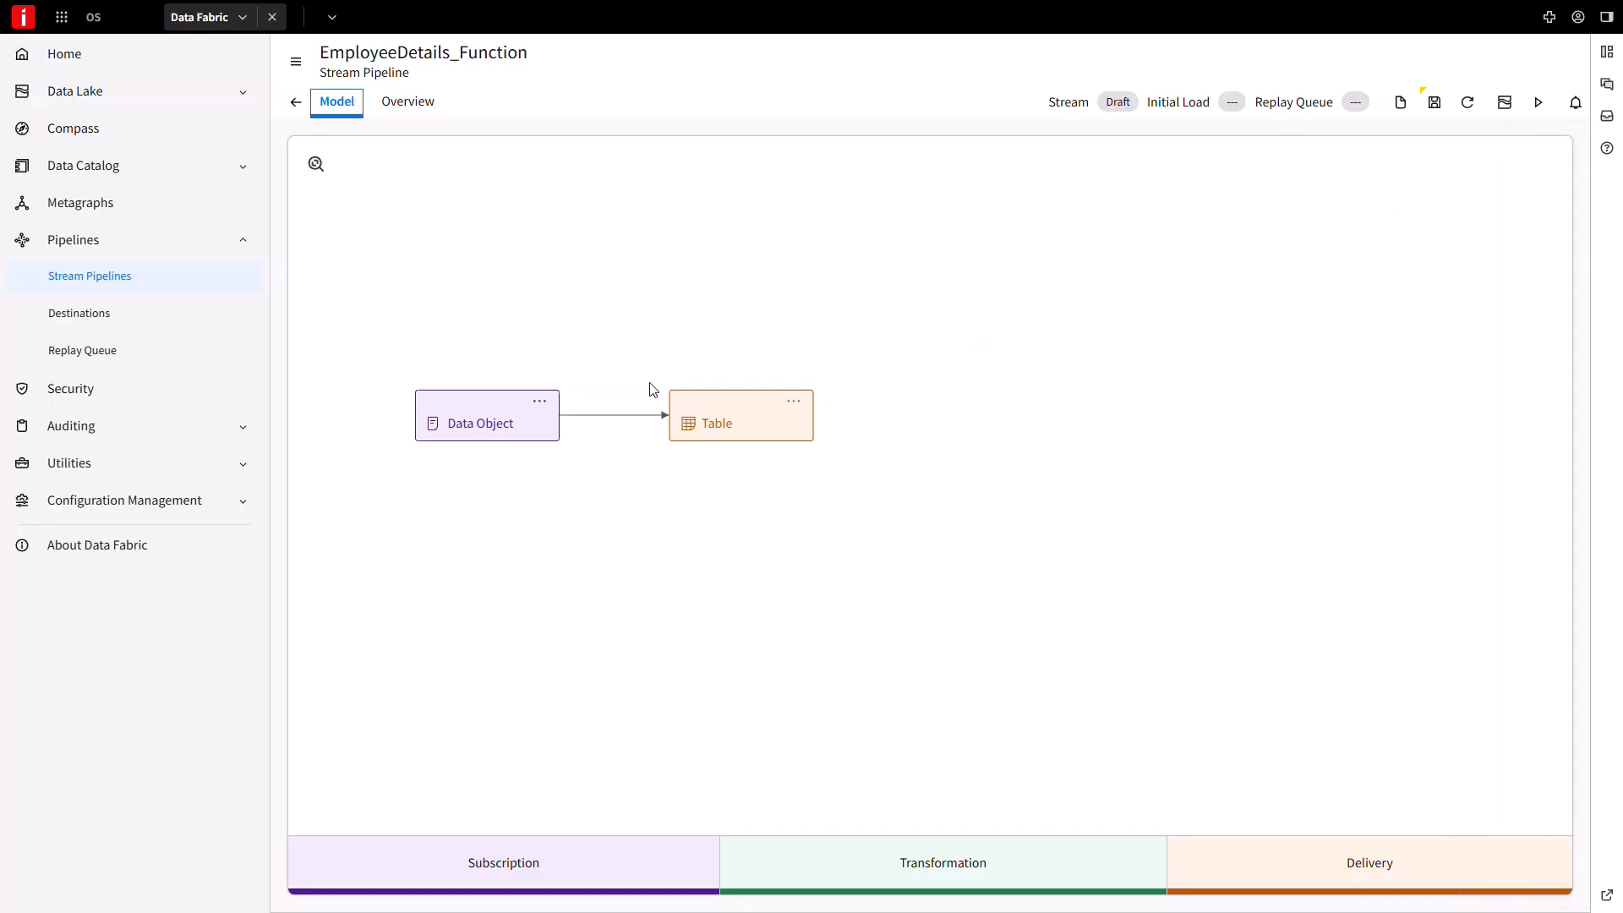
# Insert a Functions transformation between the Data Object and the Table in the pipeline model.
pyautogui.moveTo(613, 421)
pyautogui.click(615, 425)
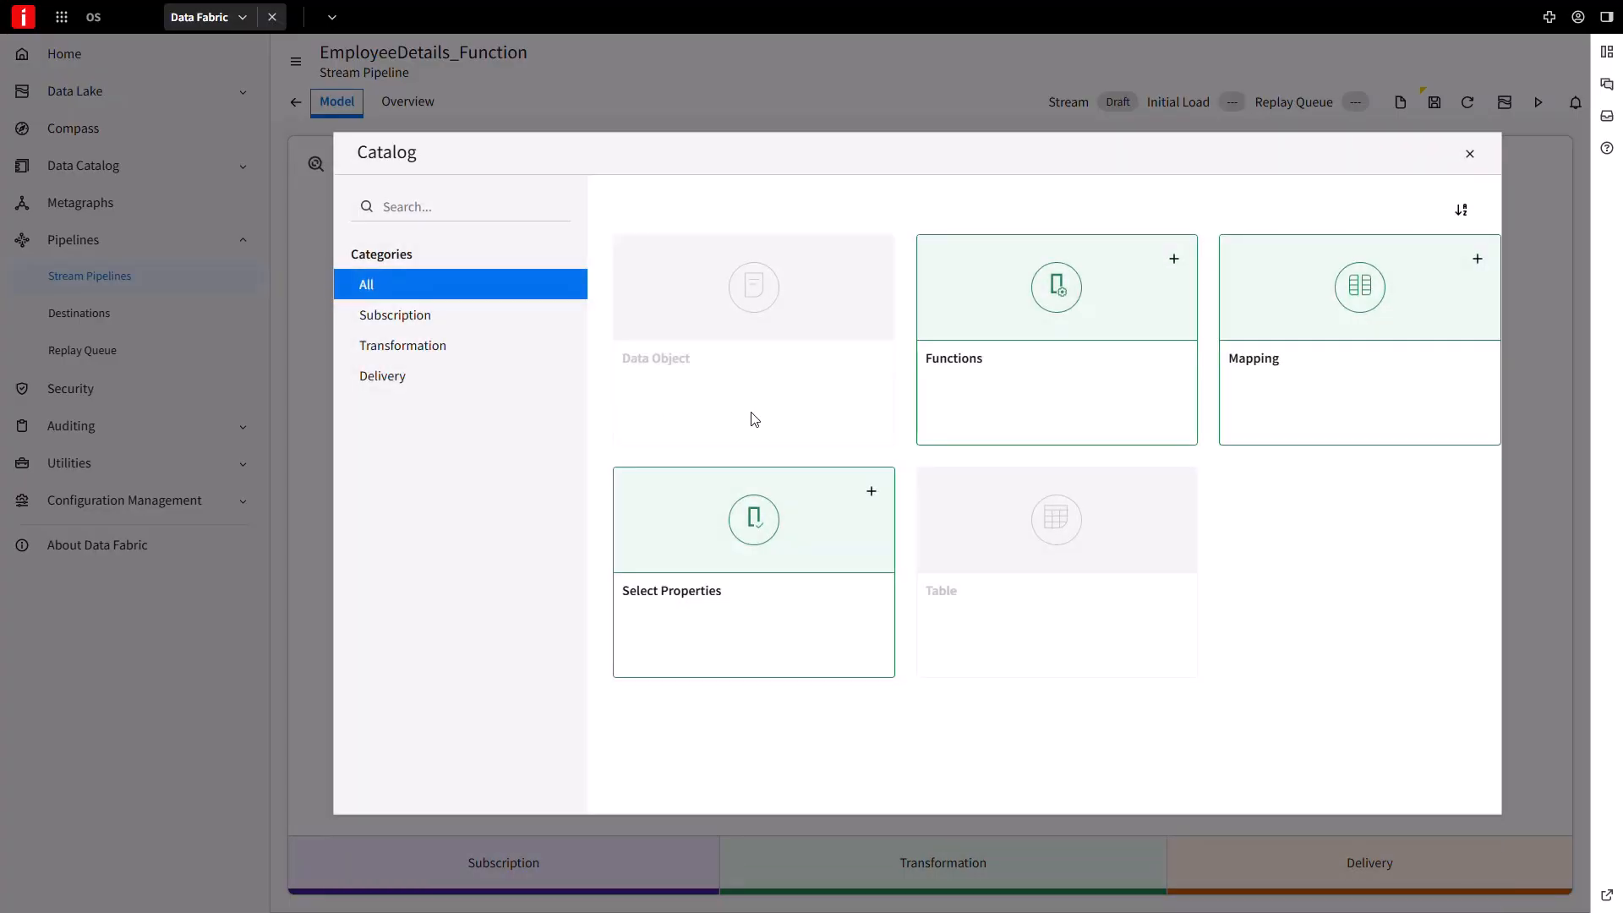
pyautogui.click(1177, 261)
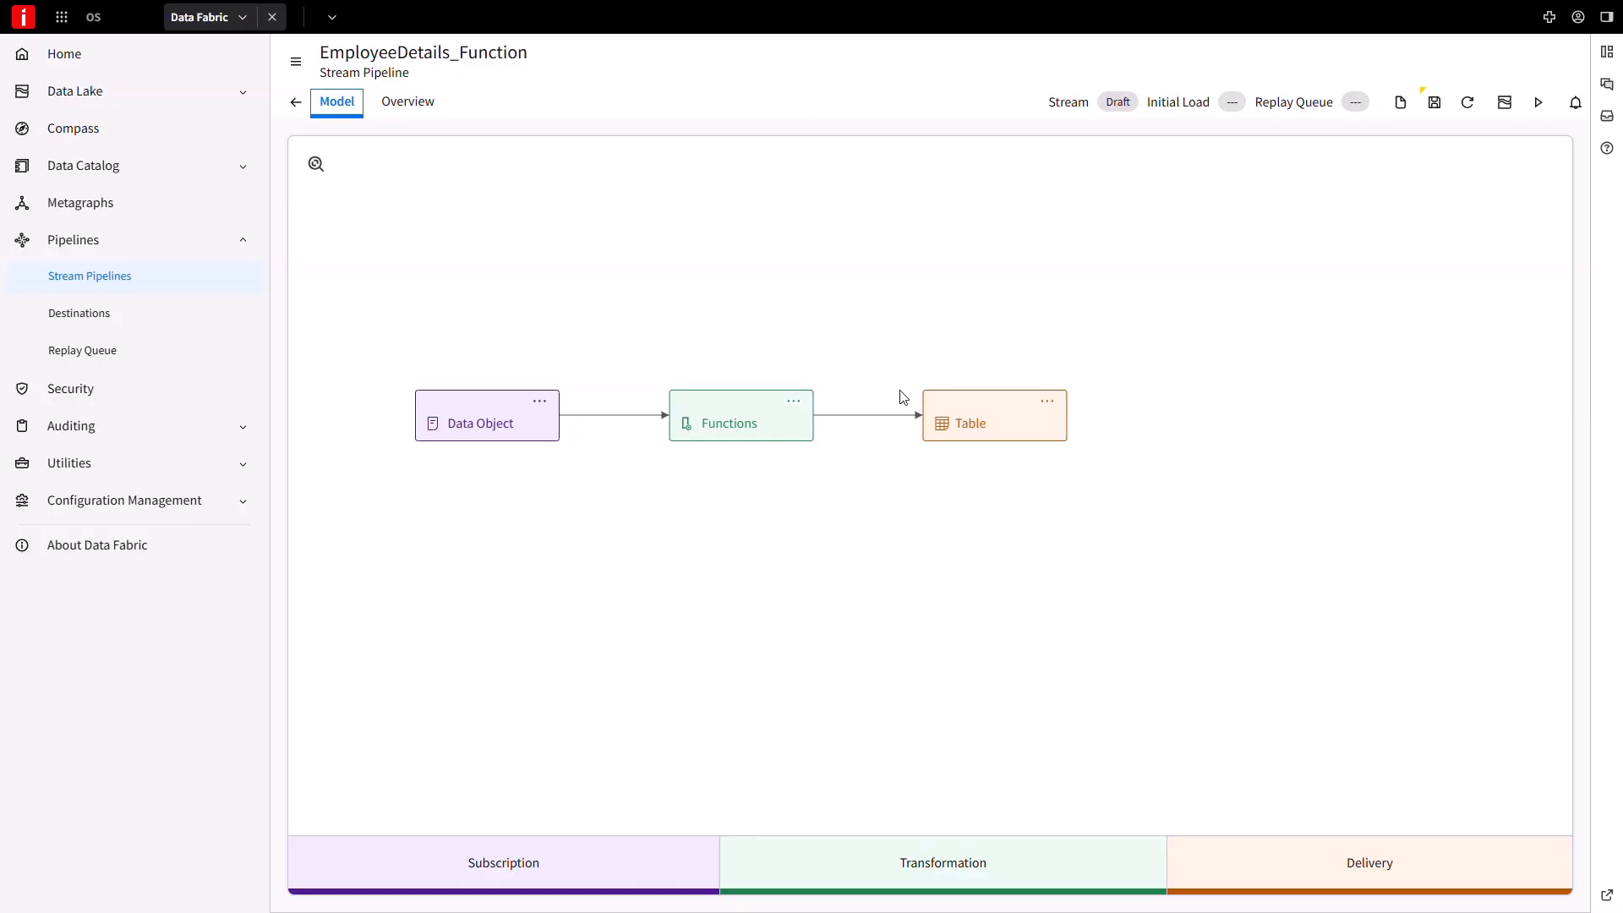
# Add a Concatenate function to the Functions block with the parameters last_name,", ",first_name.
pyautogui.click(750, 422)
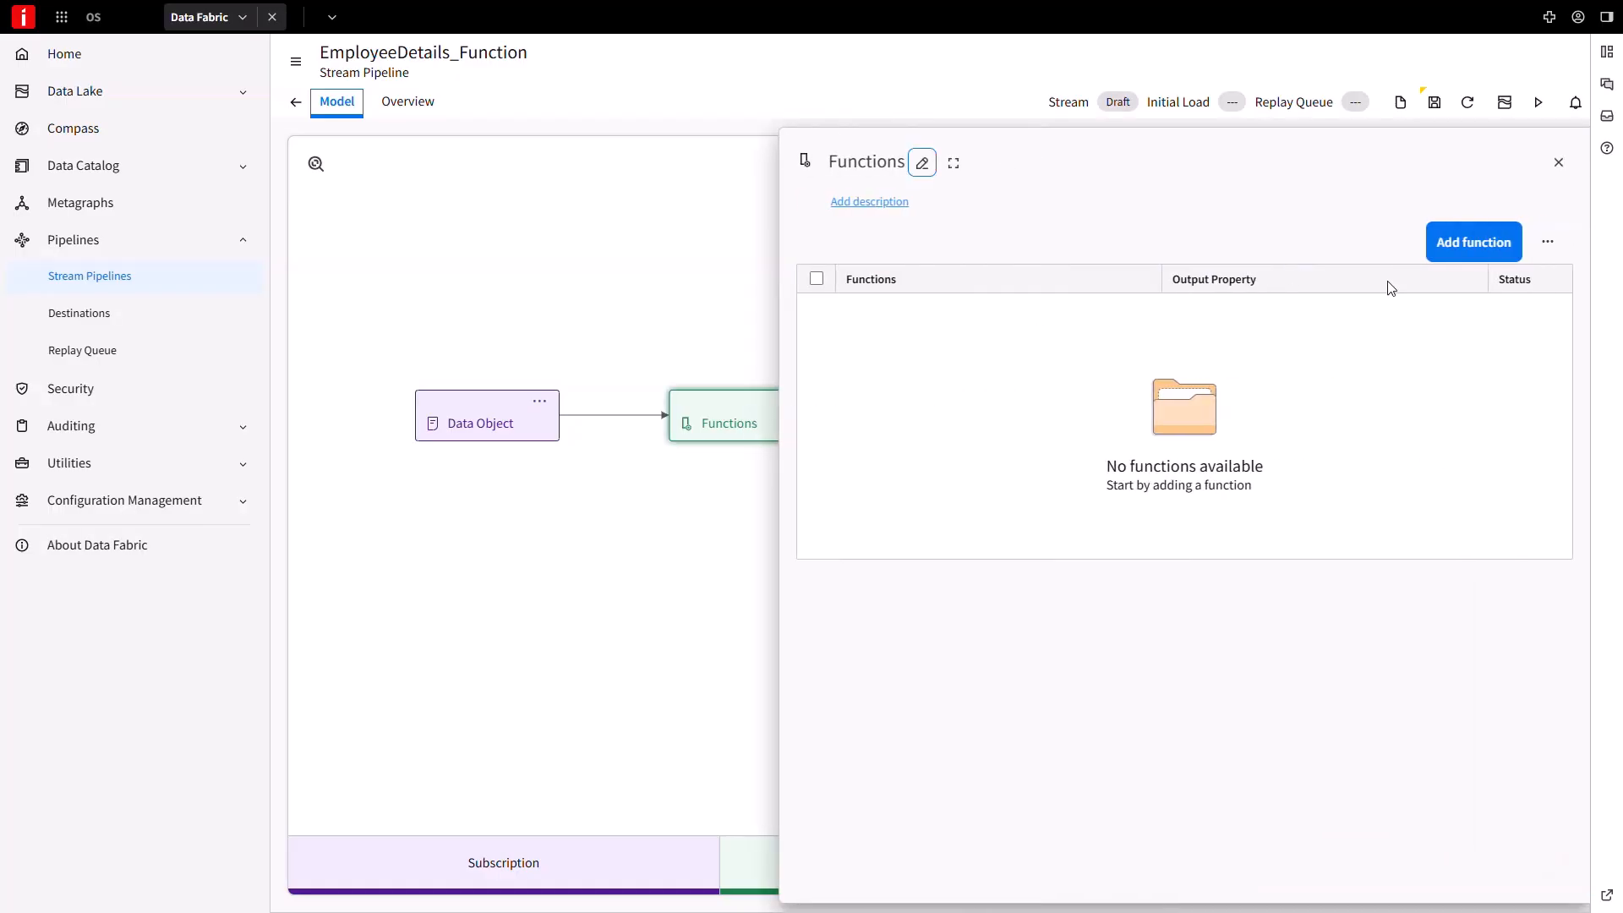
pyautogui.click(1456, 244)
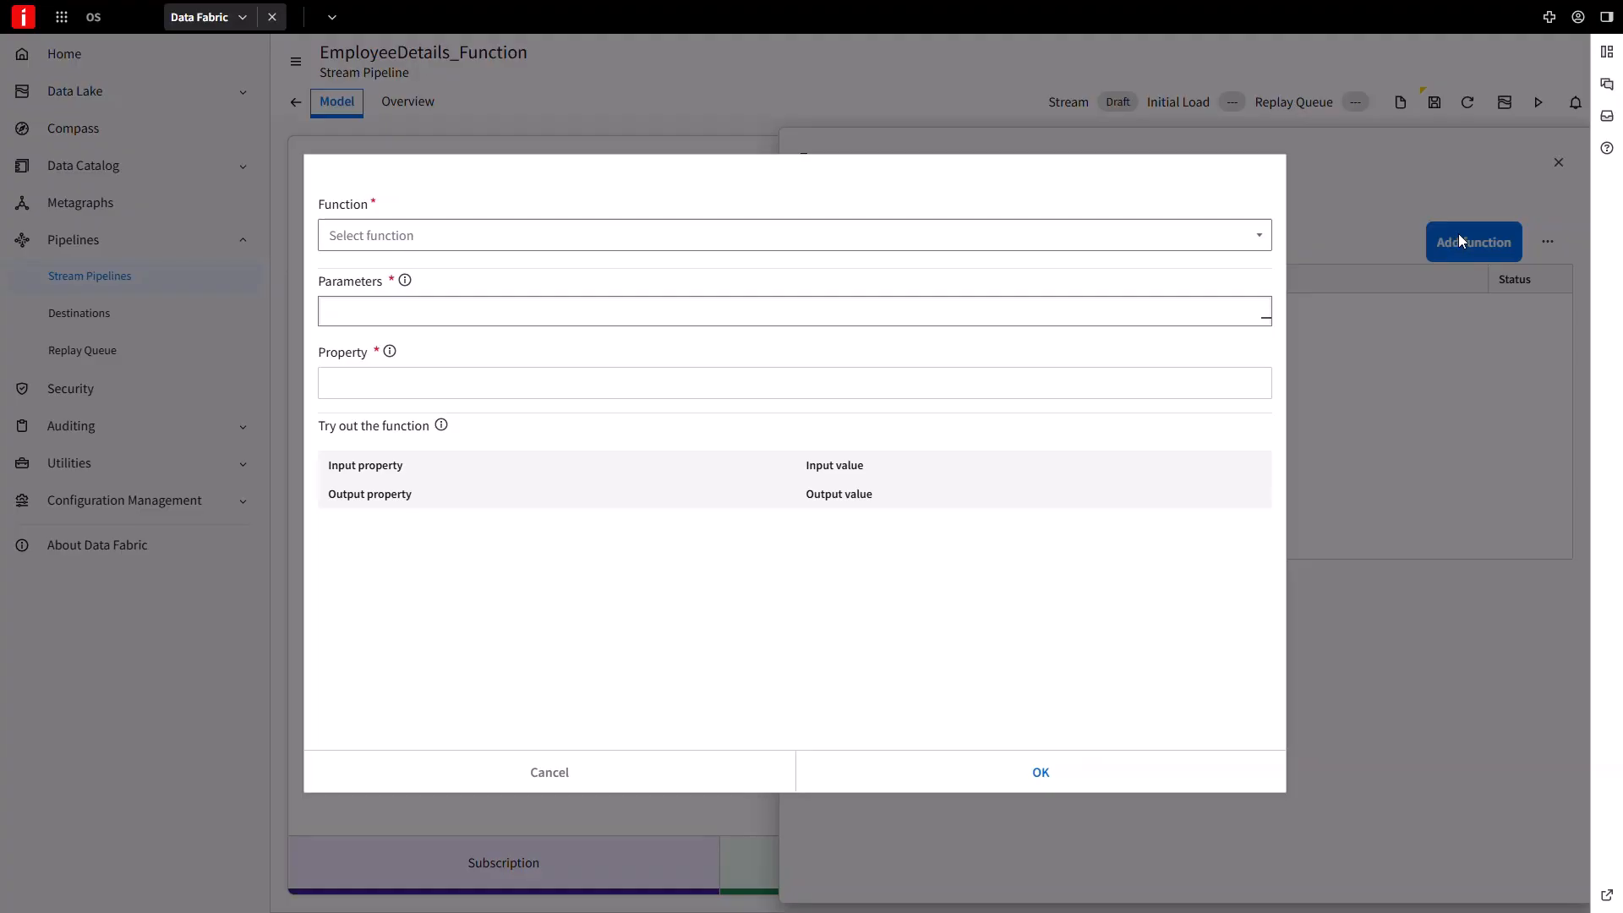
pyautogui.click(531, 241)
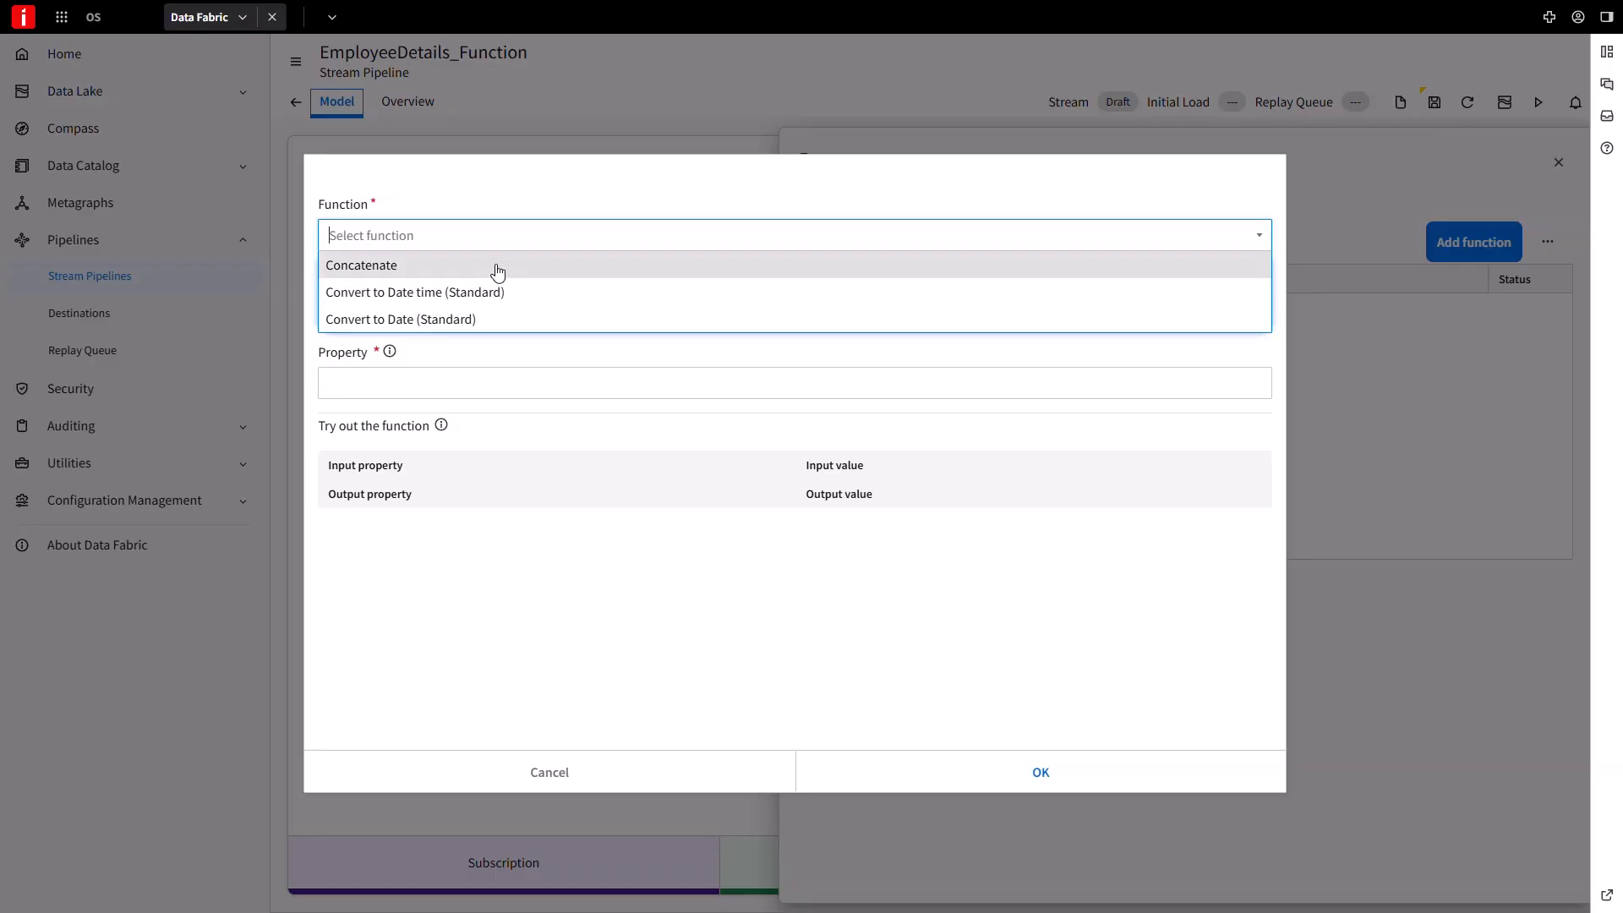
pyautogui.click(497, 267)
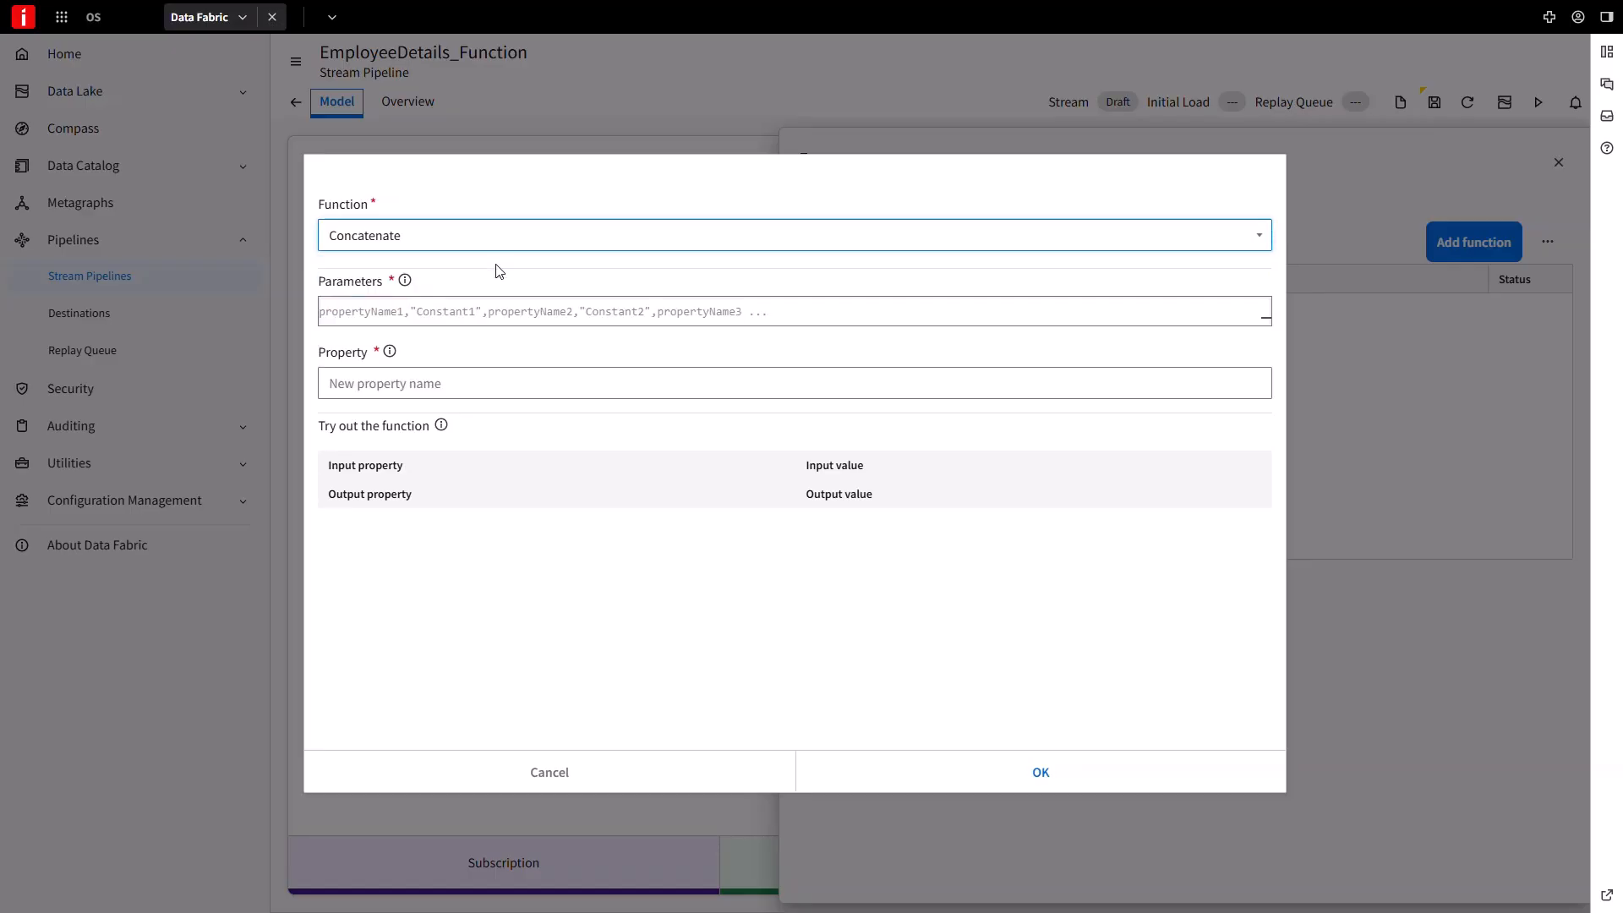
pyautogui.click(401, 318)
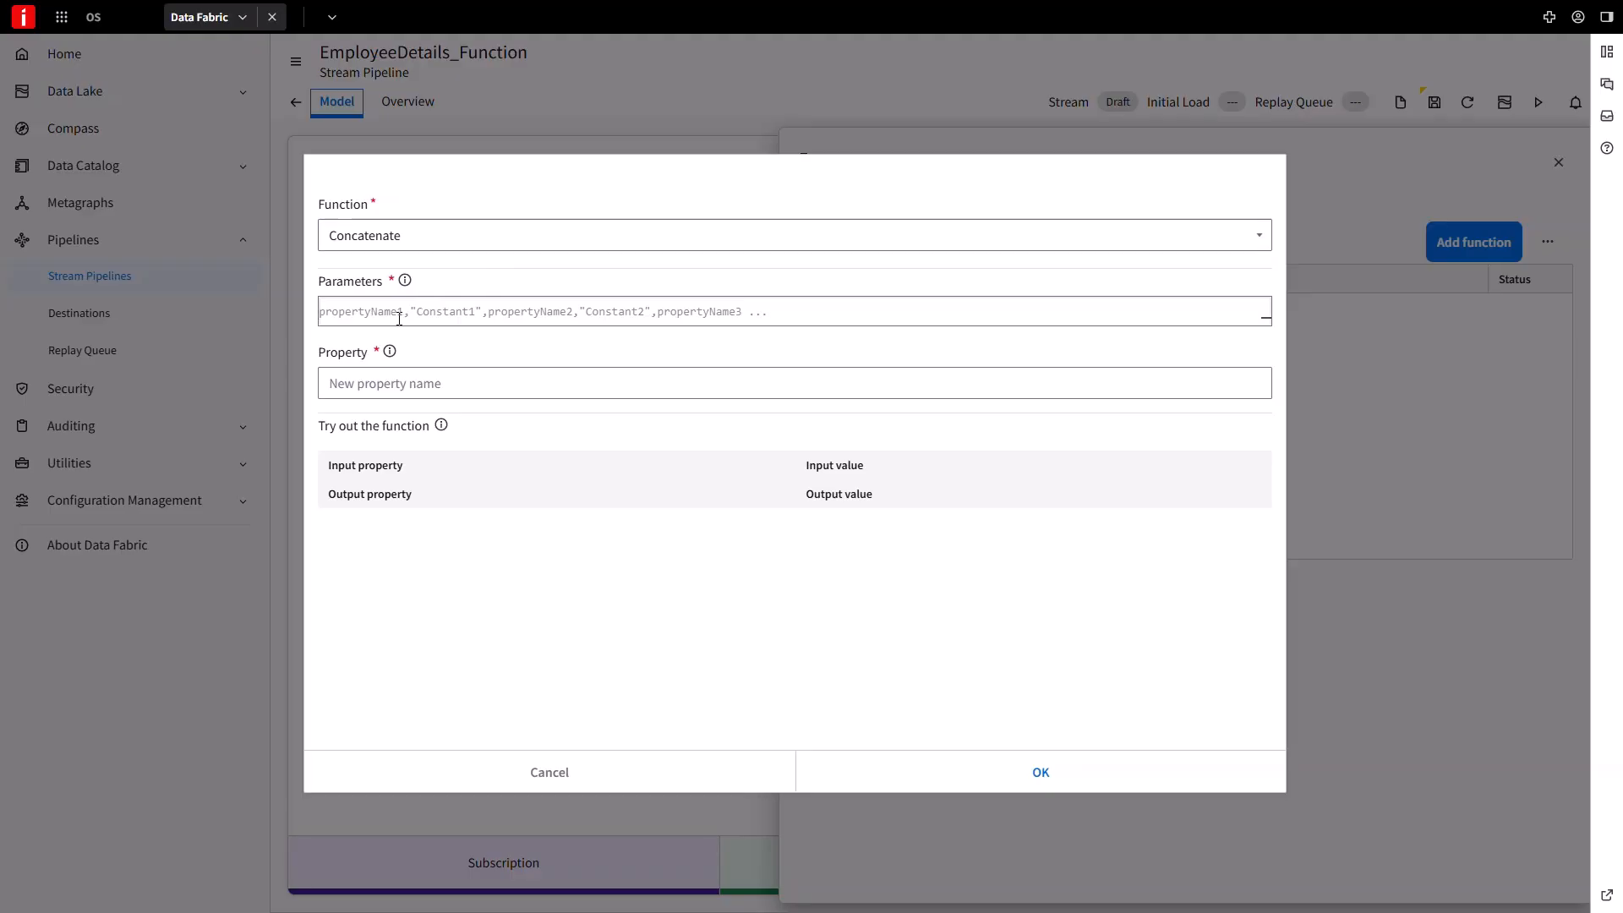
pyautogui.write('last')
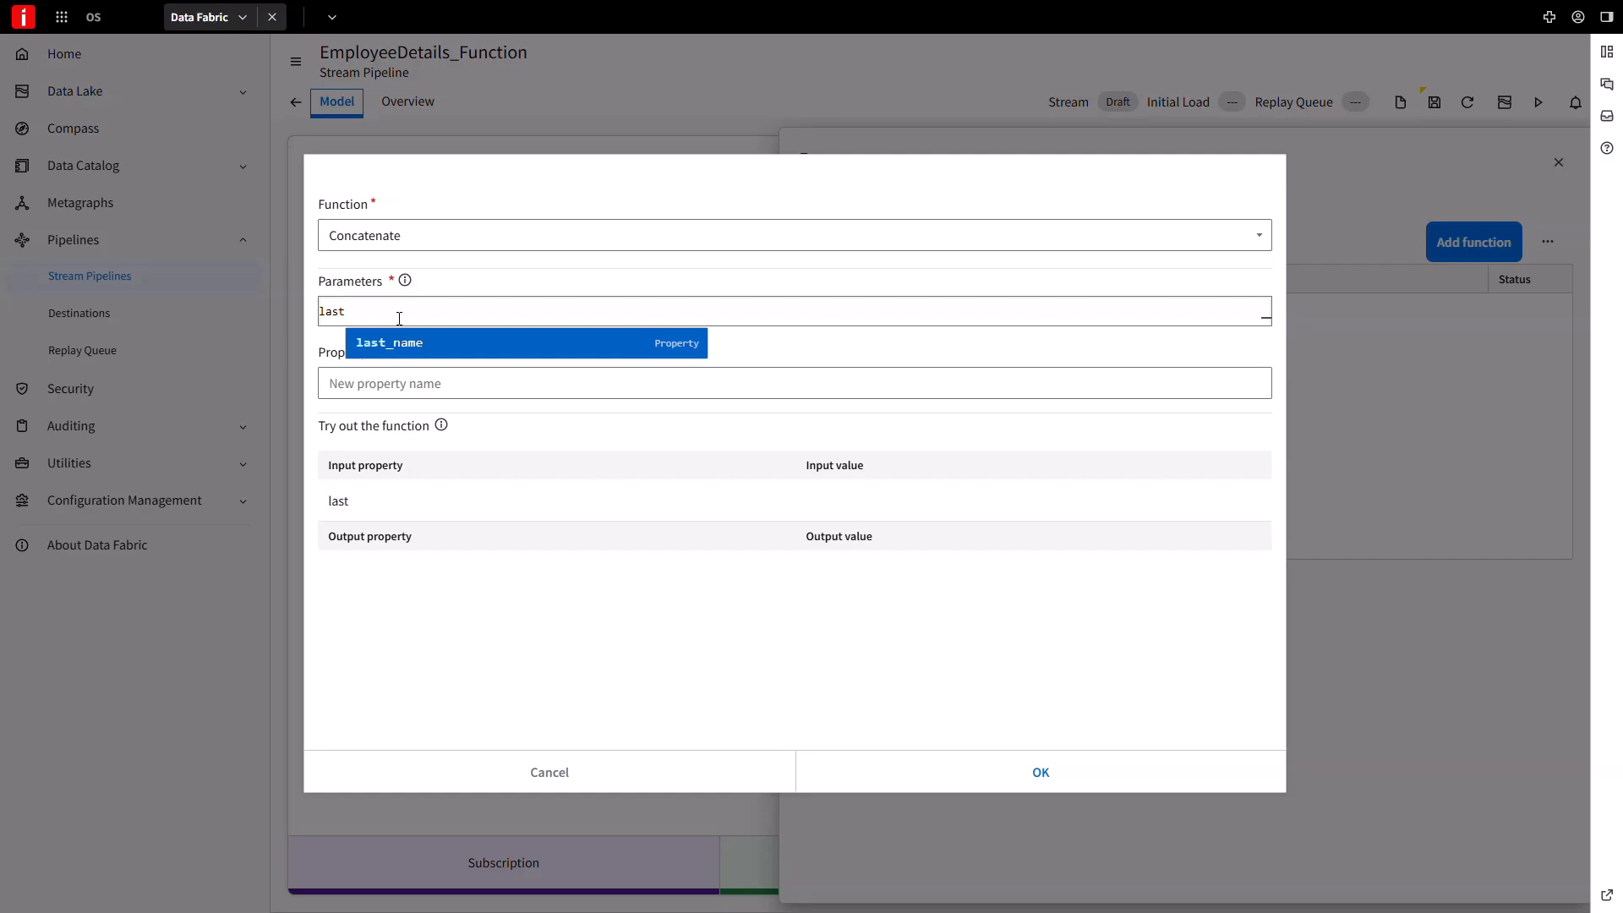
pyautogui.press('Return')
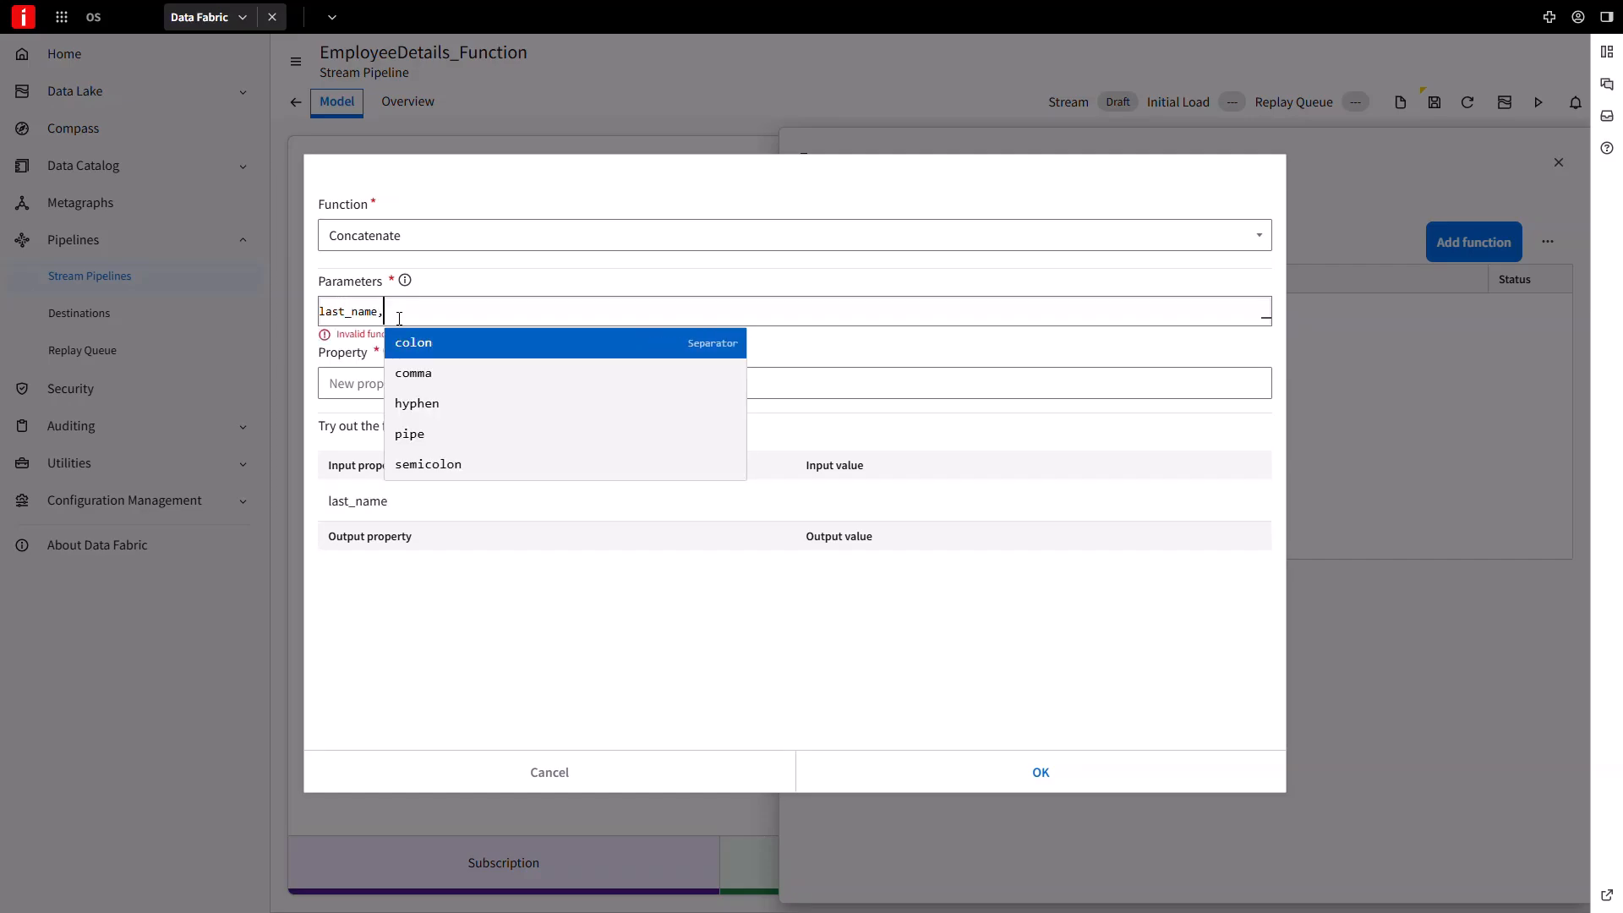
pyautogui.press('Down')
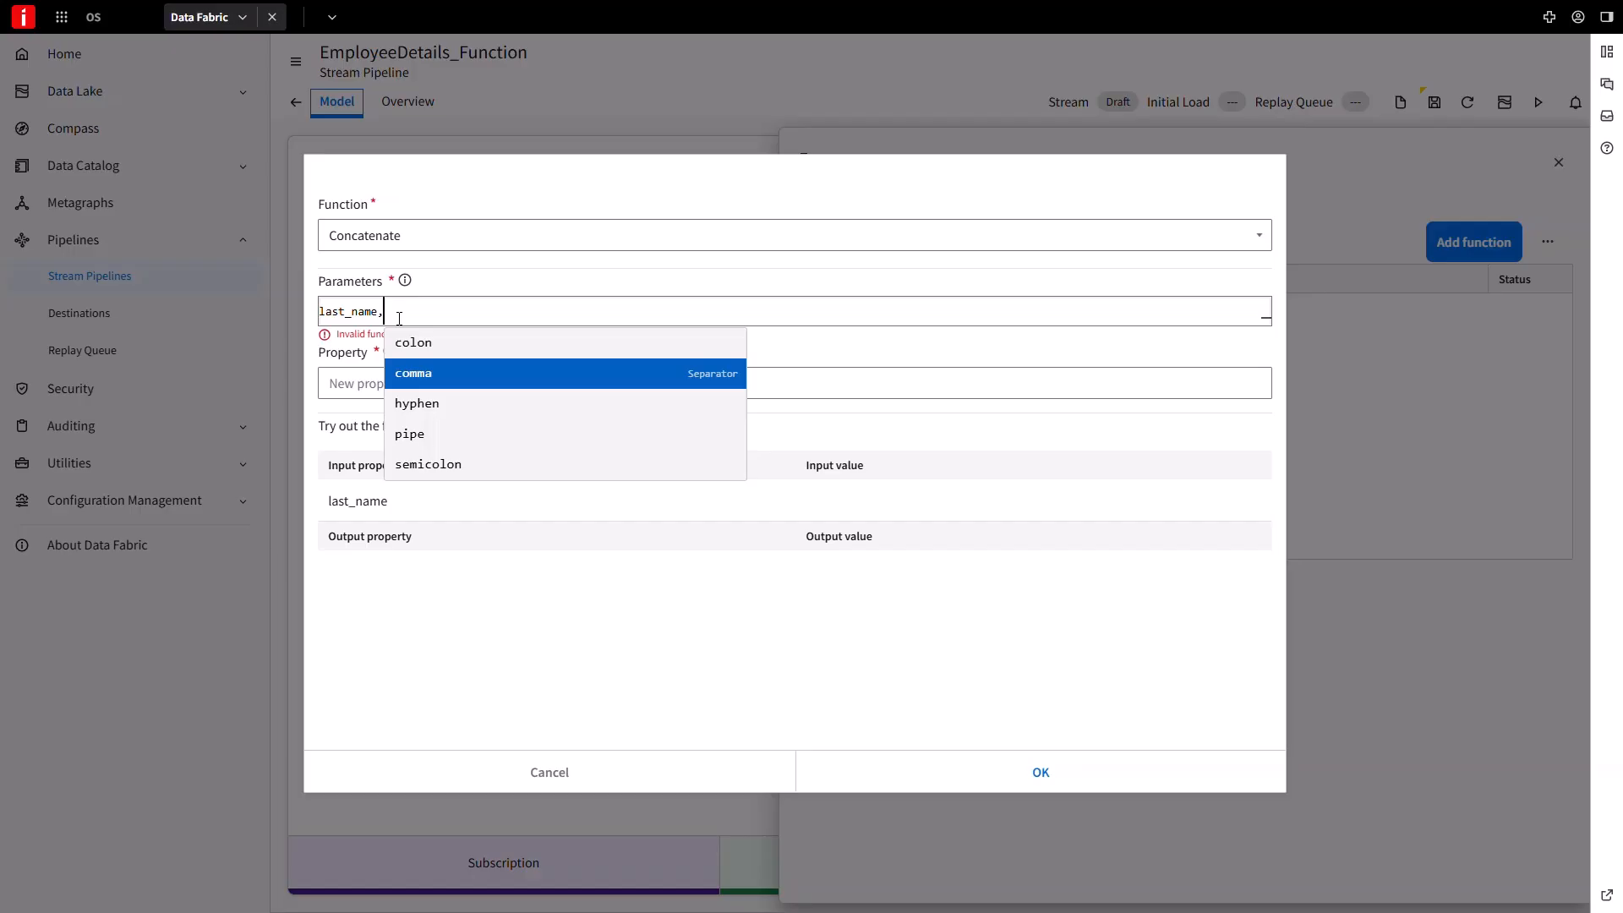
pyautogui.press('Return')
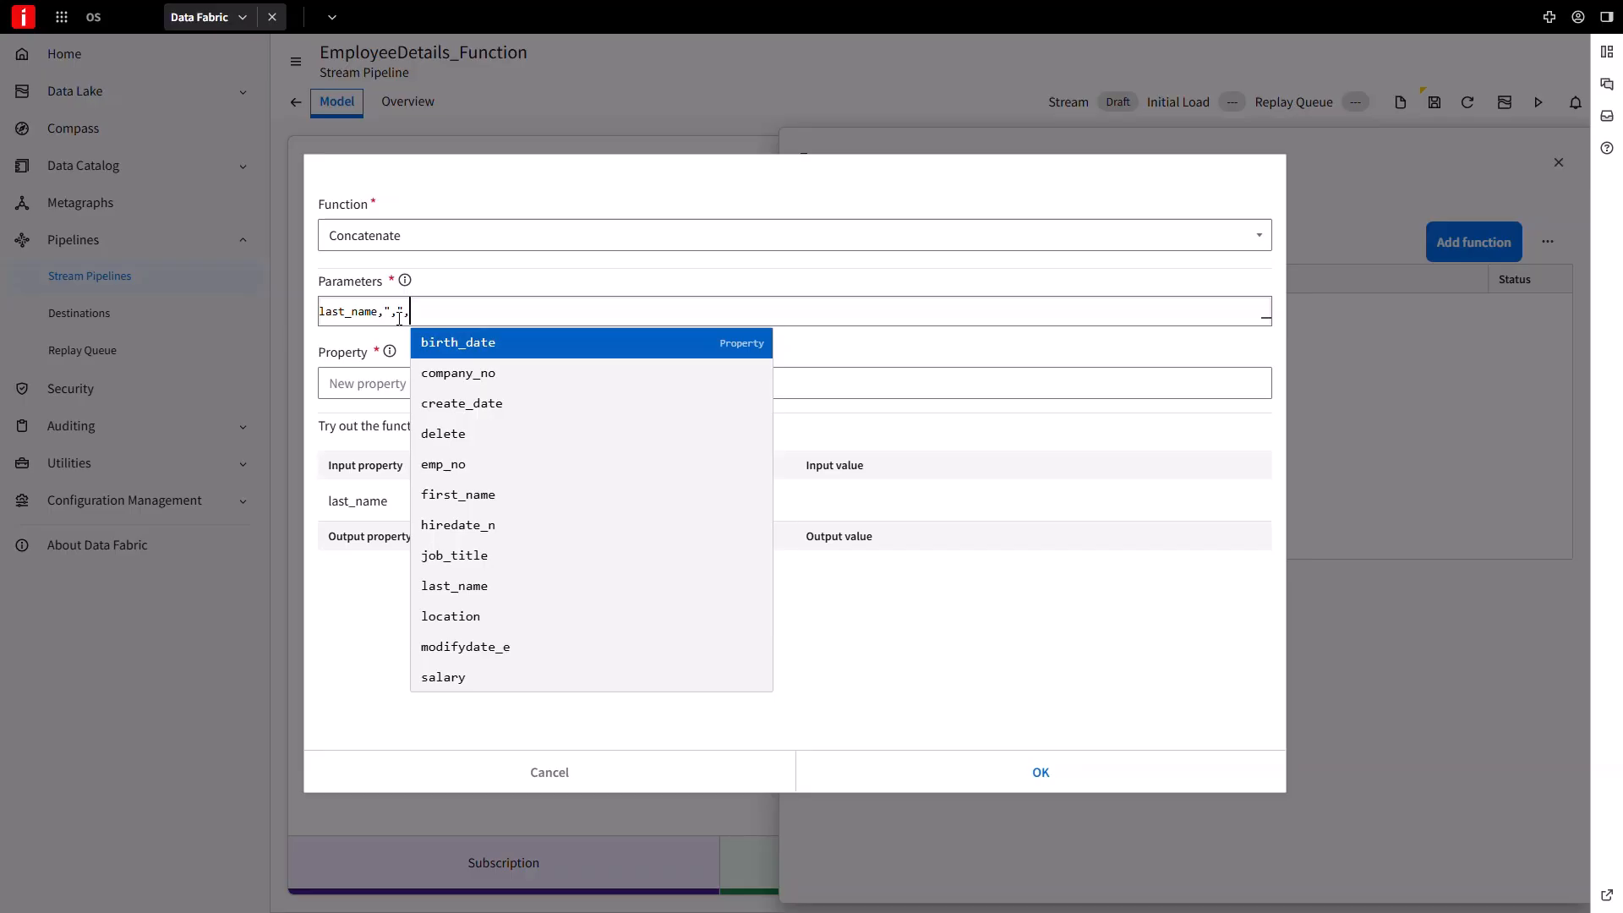
pyautogui.write('first_name')
pyautogui.press('Return')
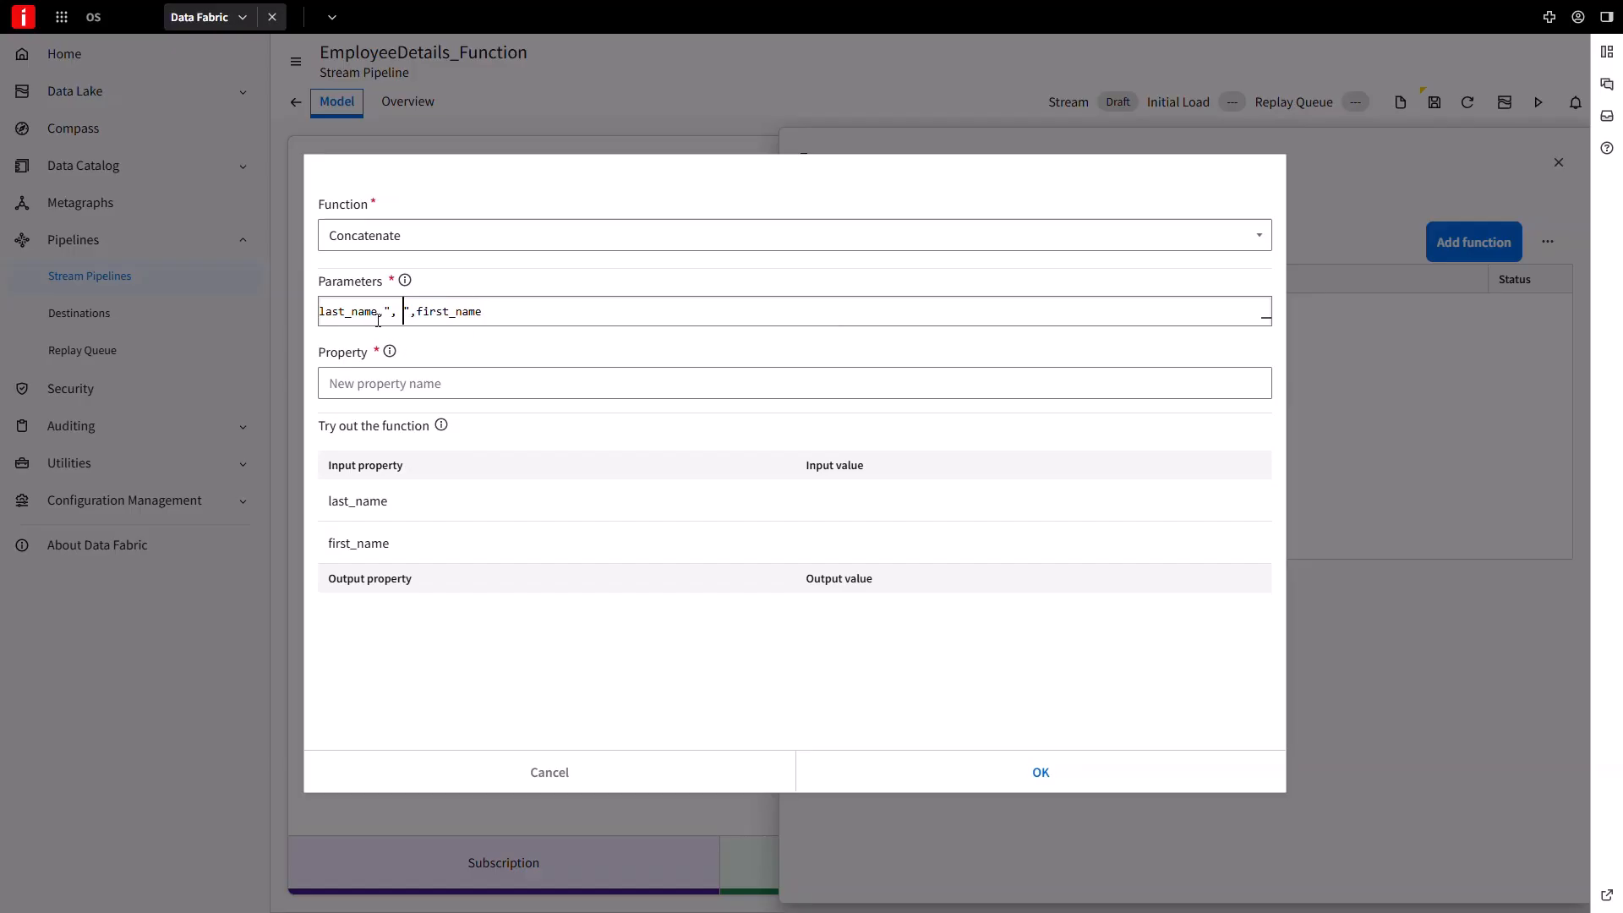
# Name the Concatenate function's output property full_name.
pyautogui.click(387, 391)
pyautogui.write('full_nam')
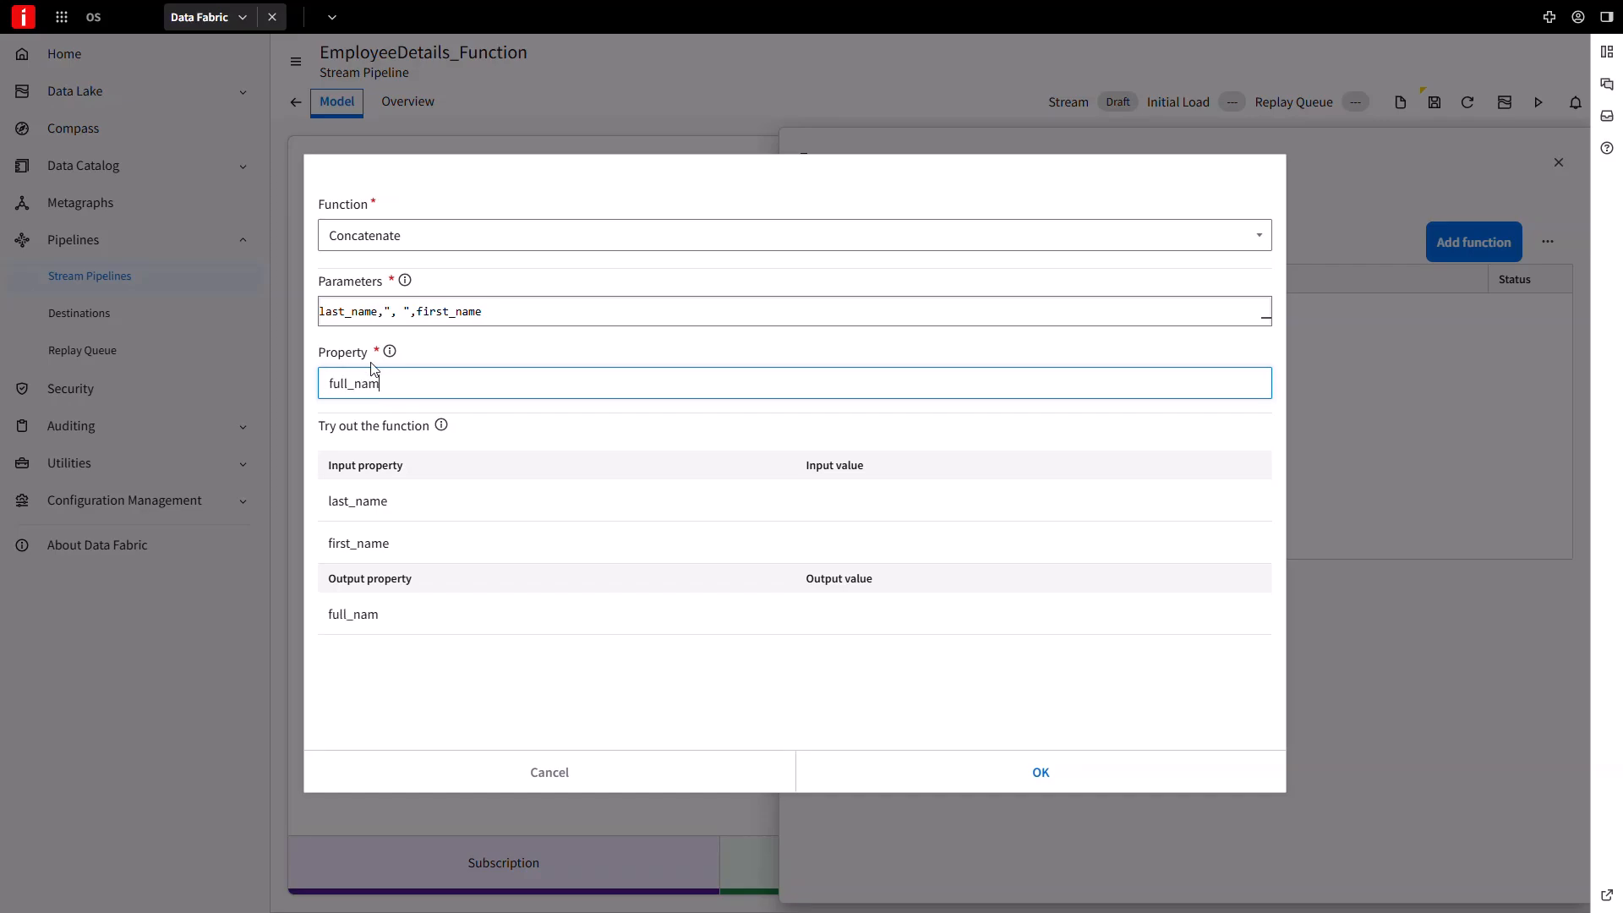
pyautogui.write('e')
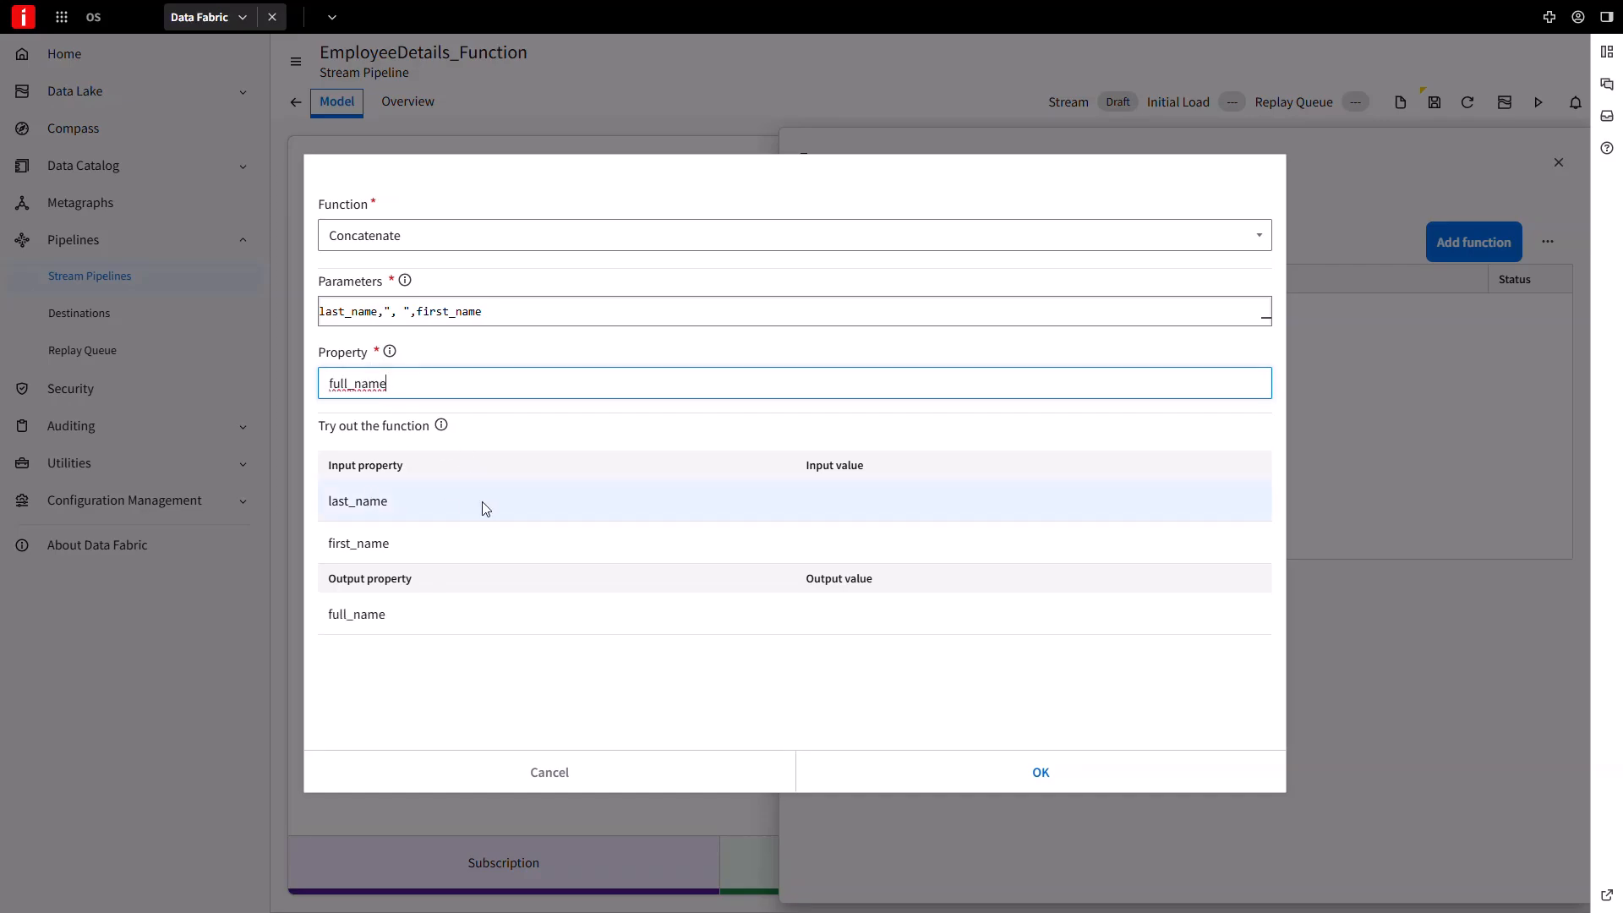
# Try out the Concatenate function with a sample last name and first name, and confirm the function.
pyautogui.click(857, 506)
pyautogui.write('Doe')
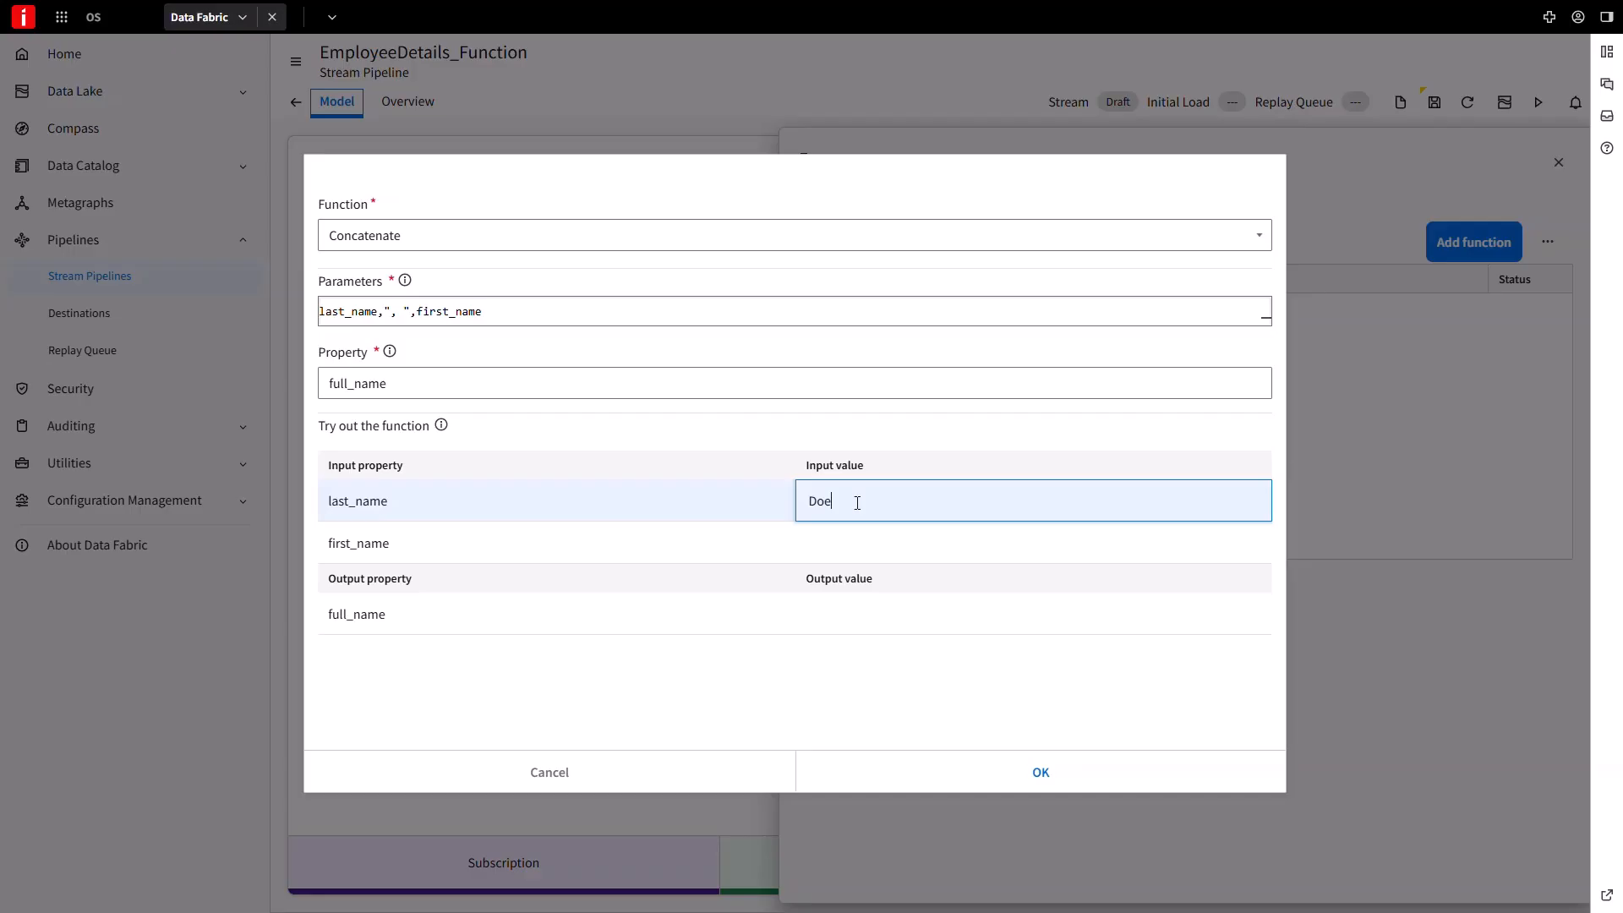
pyautogui.click(852, 541)
pyautogui.write('Jane')
pyautogui.press('Return')
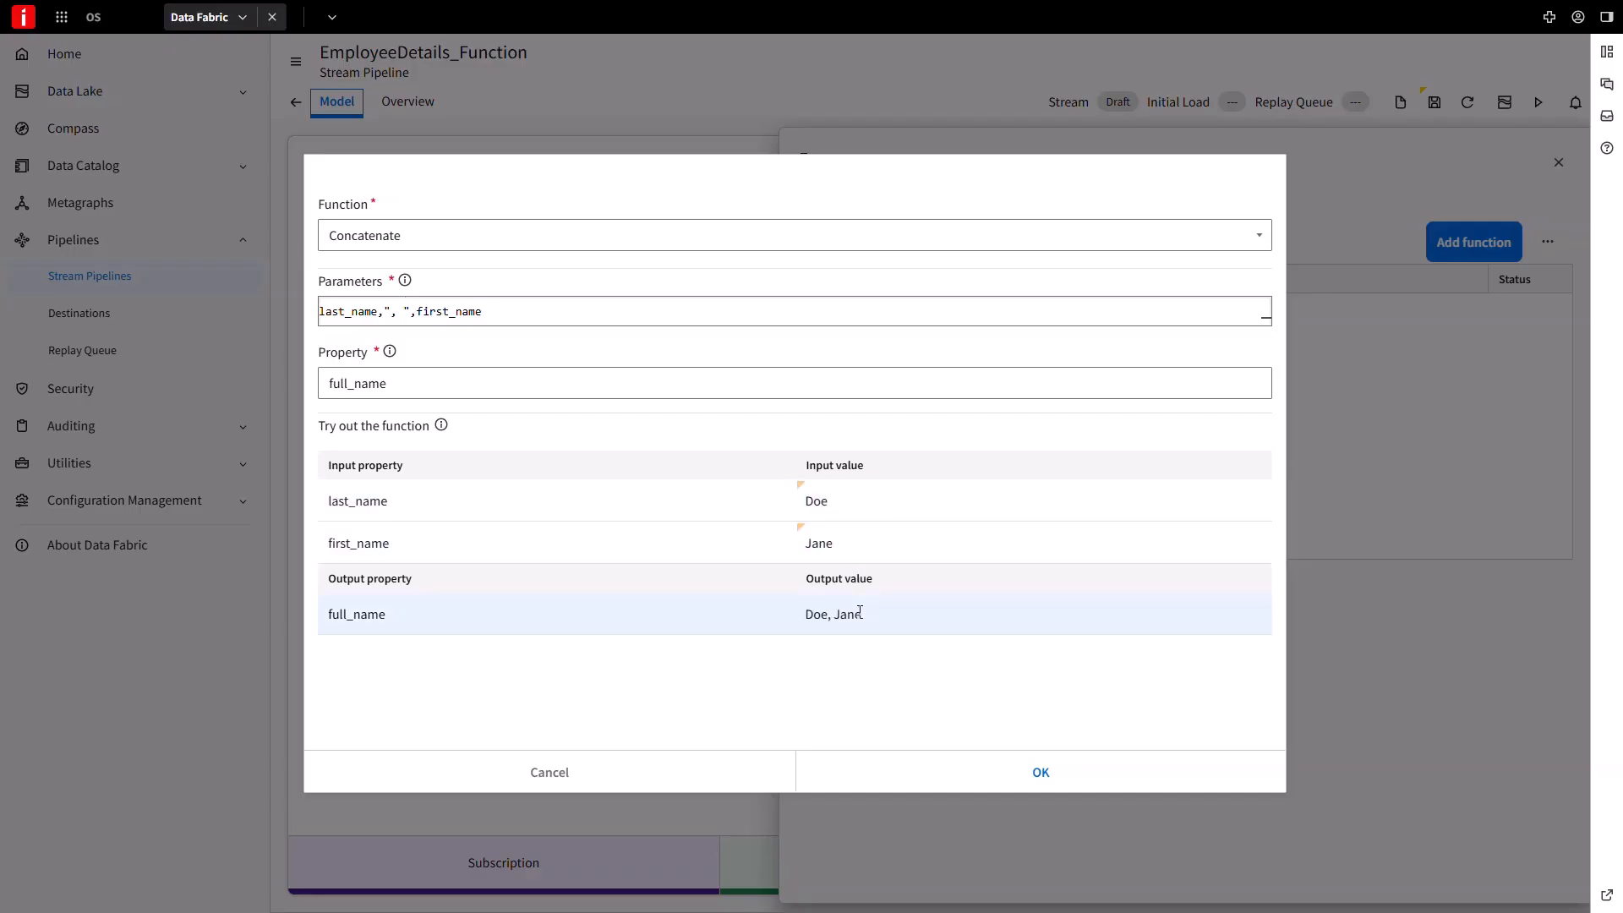
pyautogui.click(1038, 777)
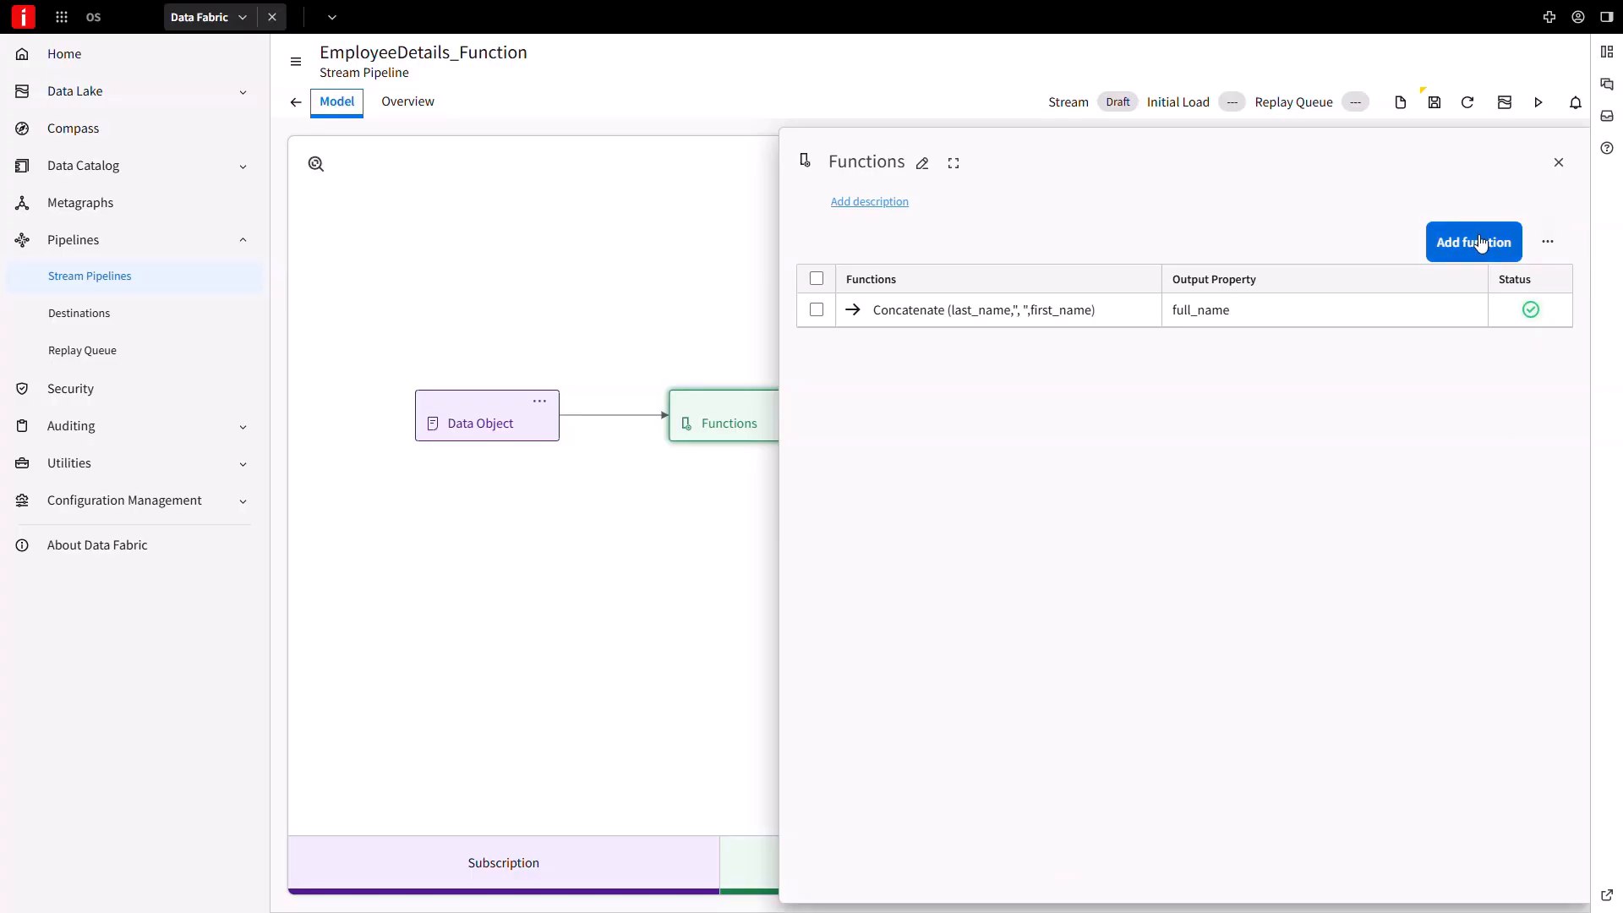
# Add a Convert to Date time (Standard) function with the parameters modifydate_e,"epoch-millis".
pyautogui.click(1481, 243)
pyautogui.click(424, 239)
pyautogui.click(423, 291)
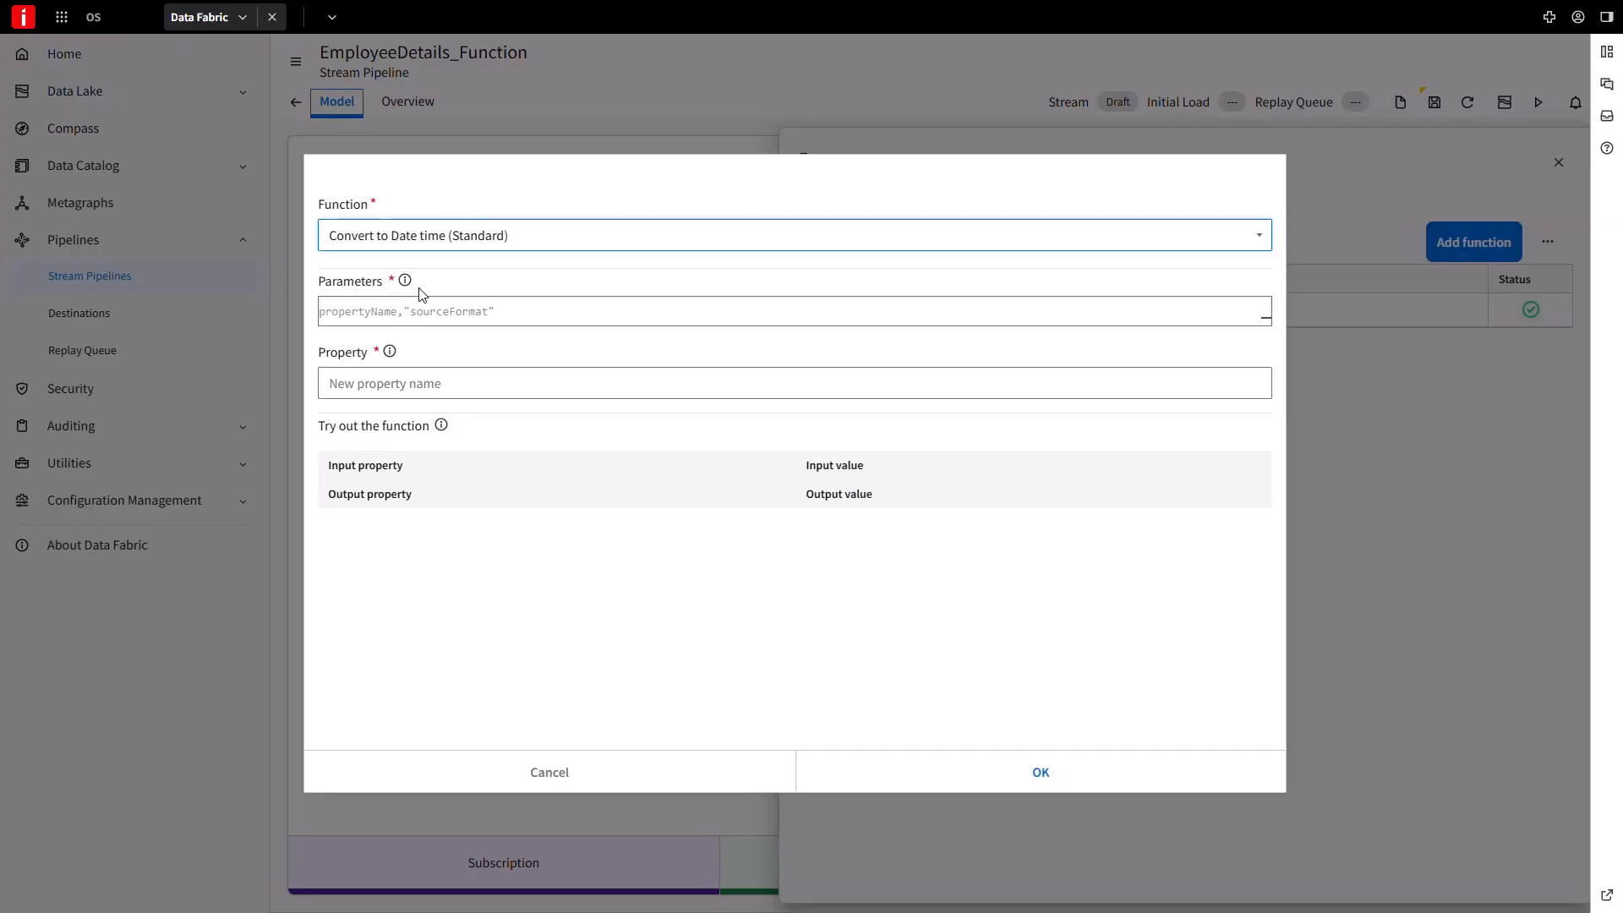
pyautogui.click(419, 310)
pyautogui.write('mo')
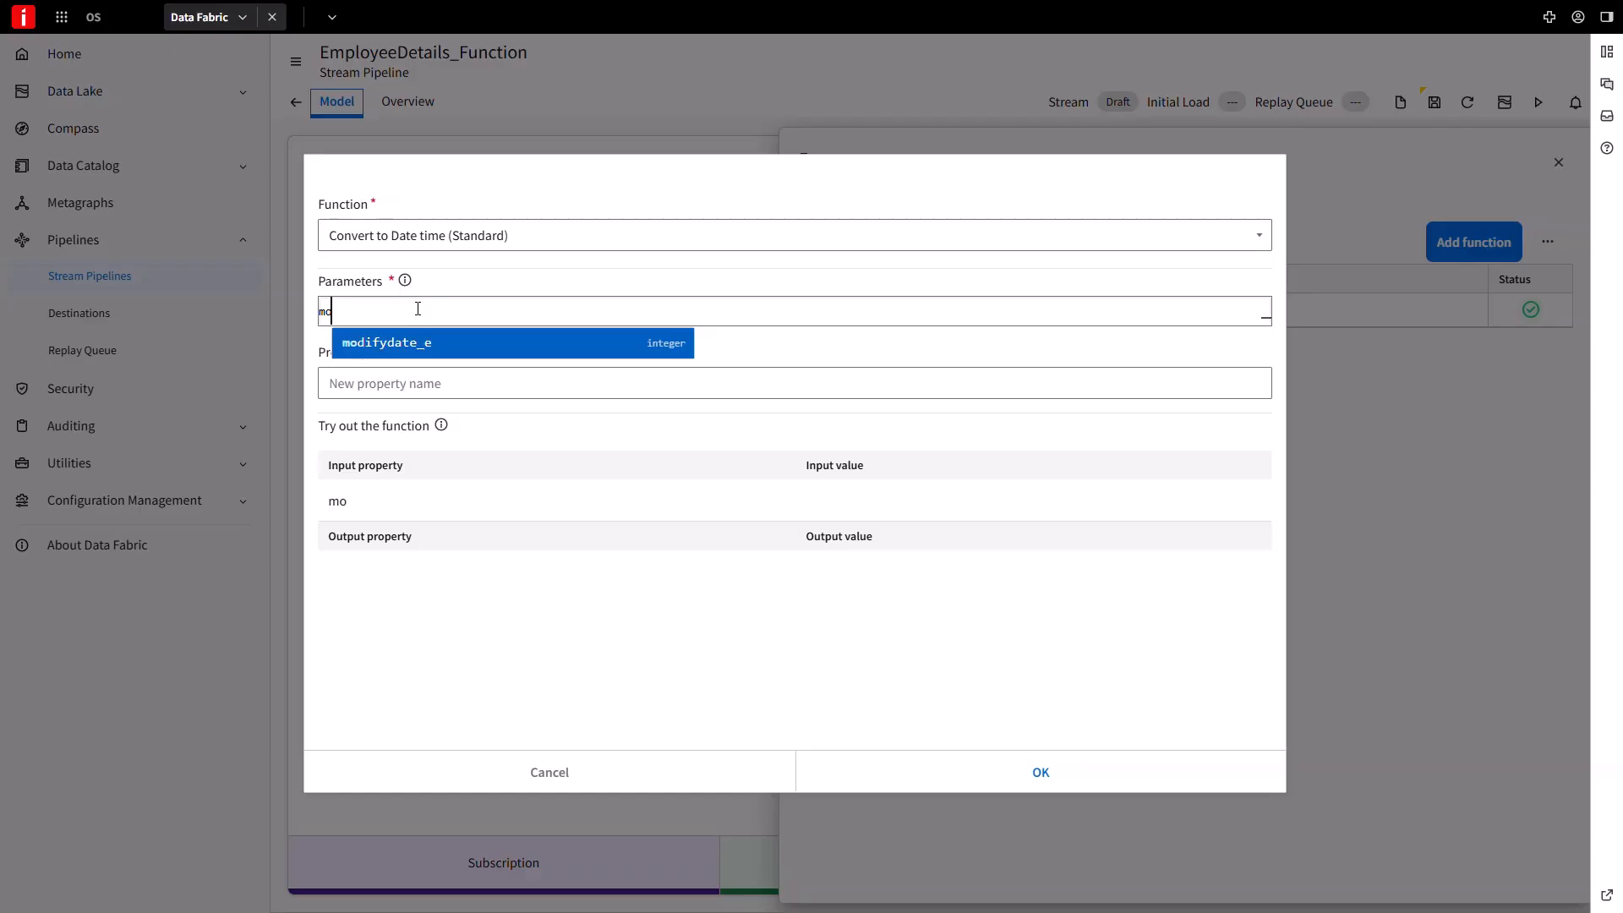
pyautogui.press('Return')
pyautogui.write(',')
pyautogui.click(457, 342)
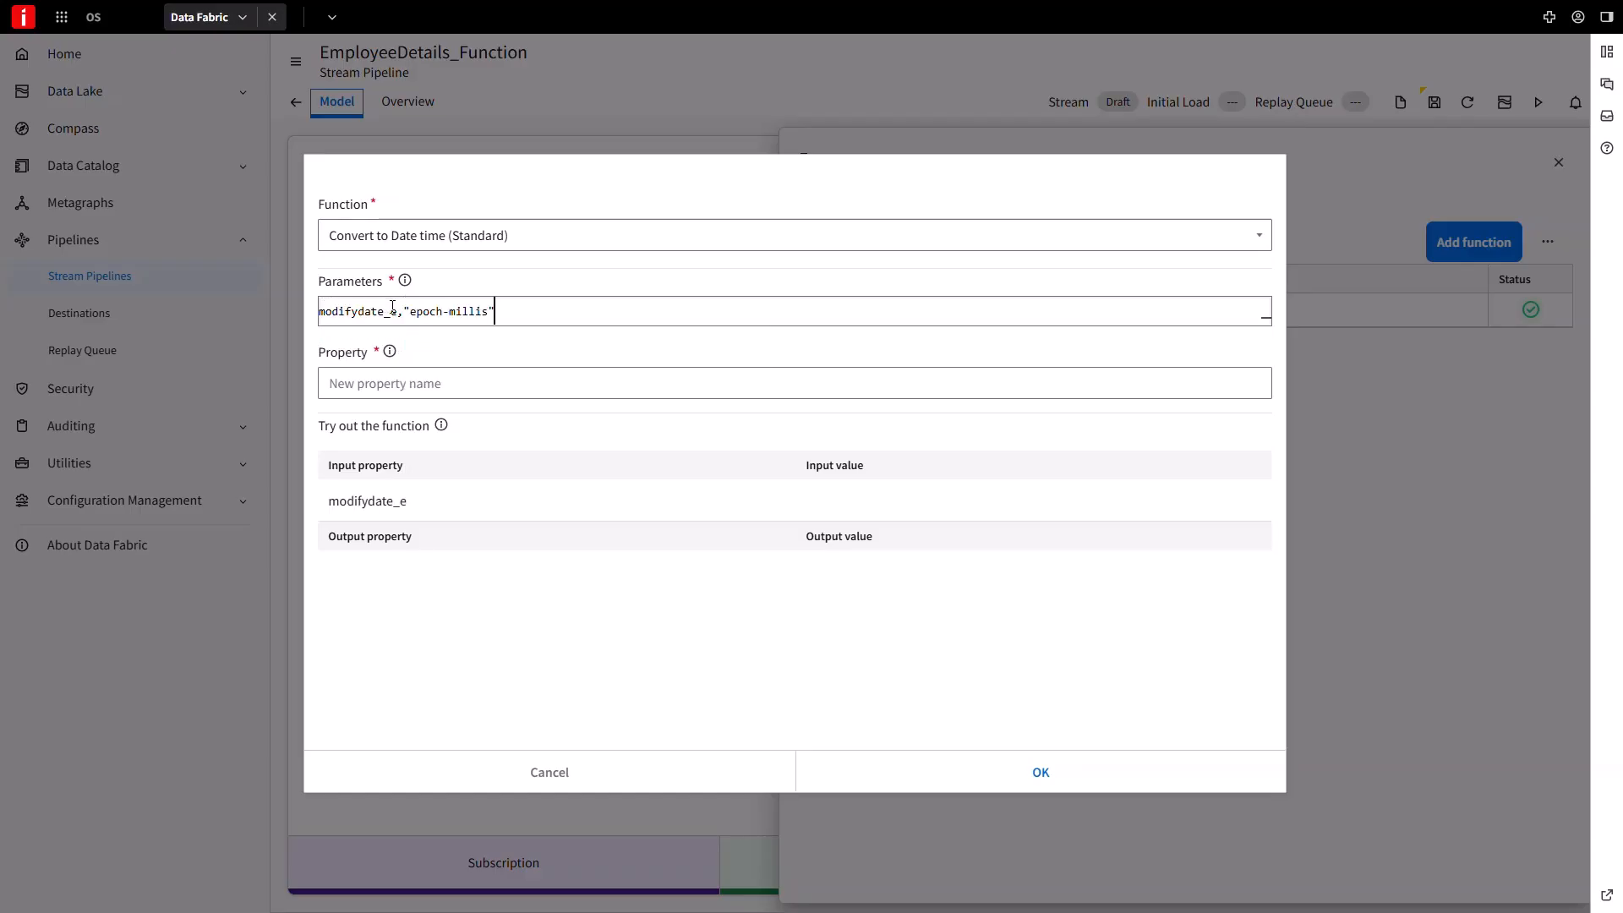
pyautogui.click(406, 383)
pyautogui.write('modify_date')
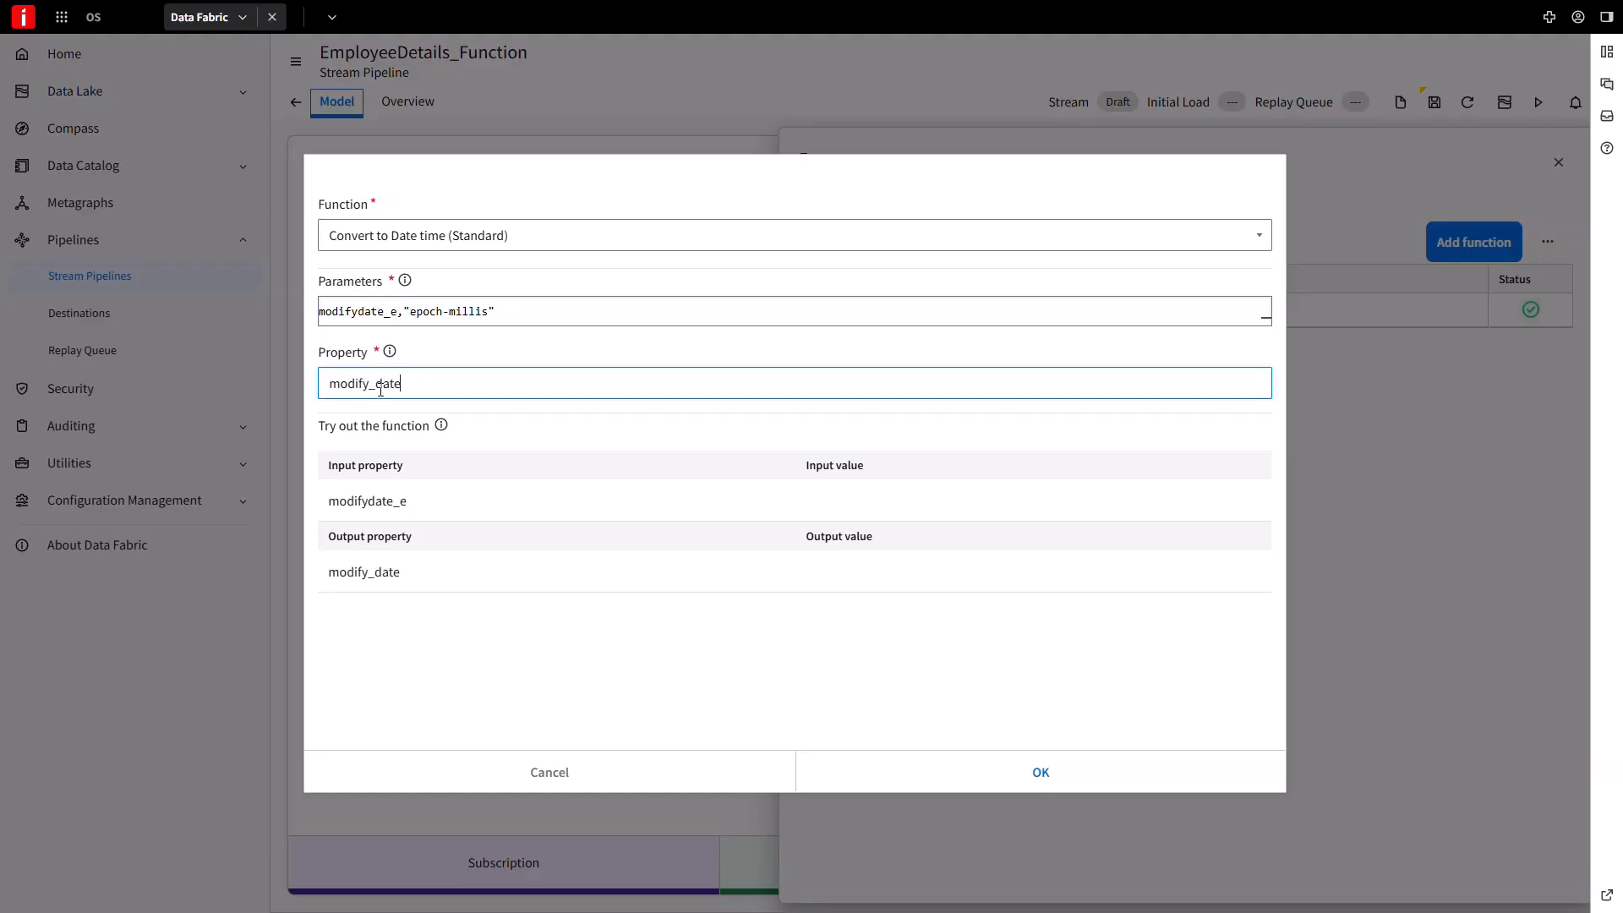
pyautogui.click(837, 499)
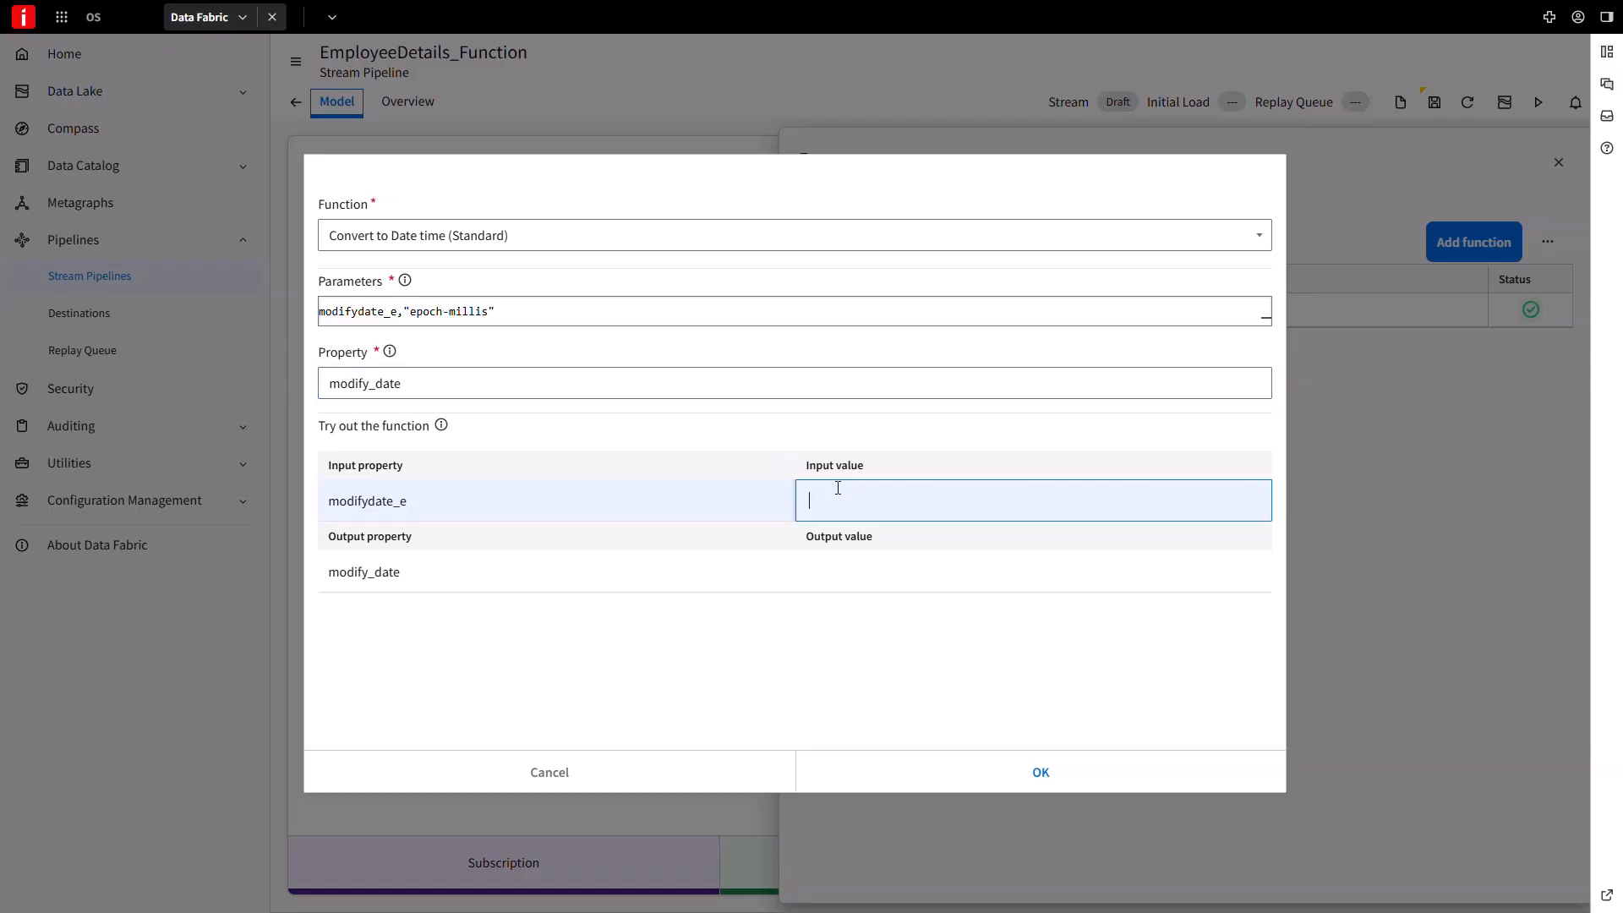
pyautogui.write('1774630650000')
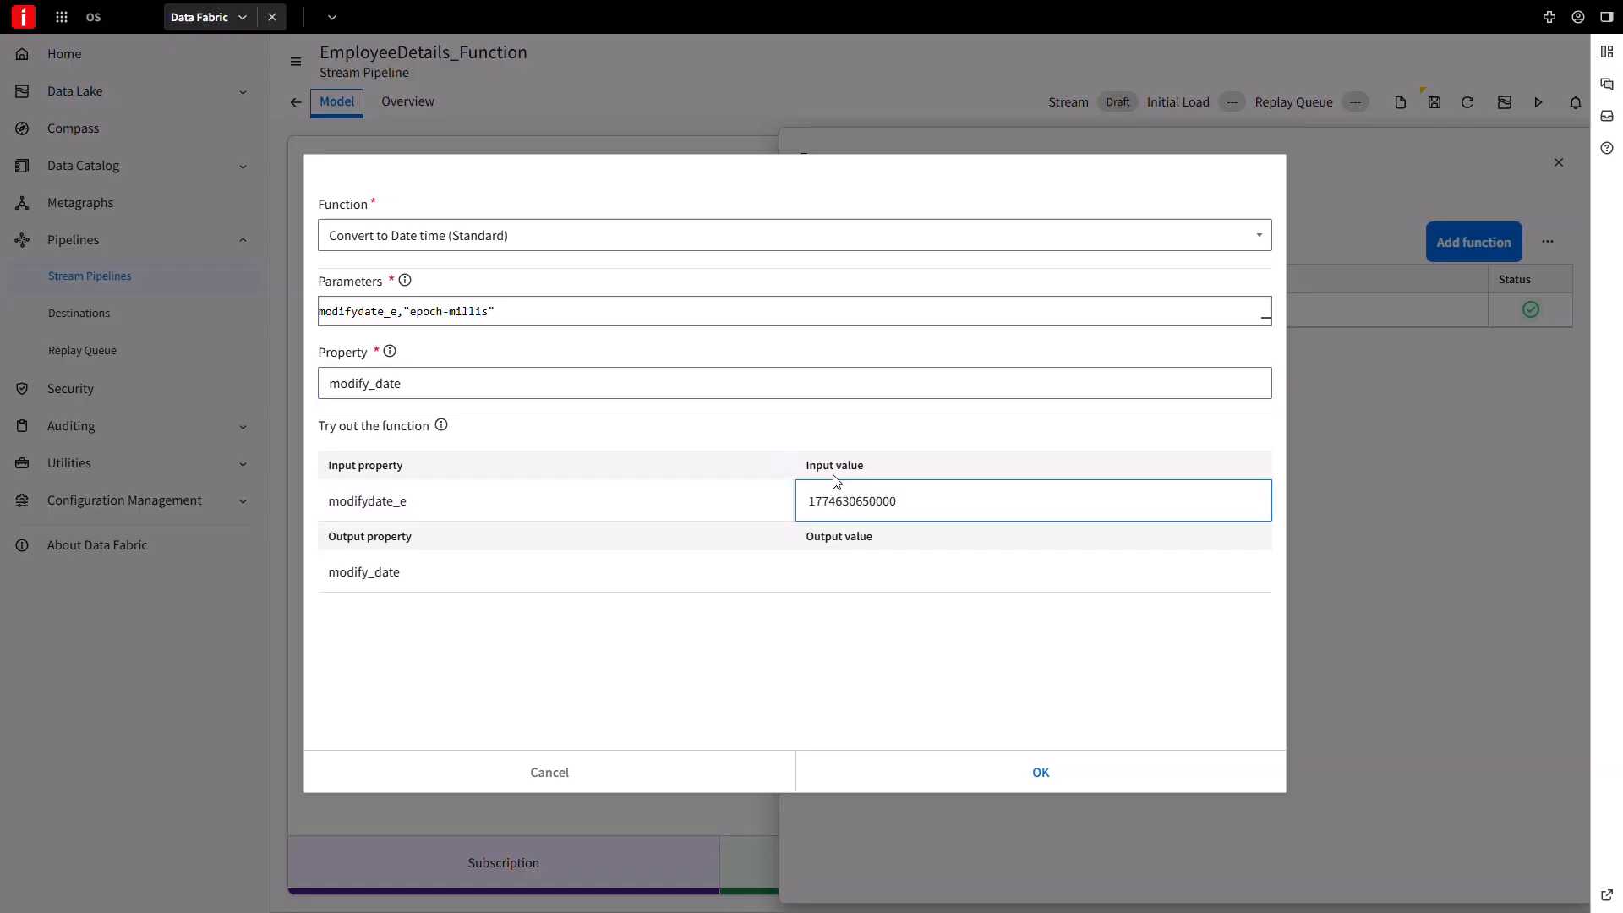
pyautogui.press('Return')
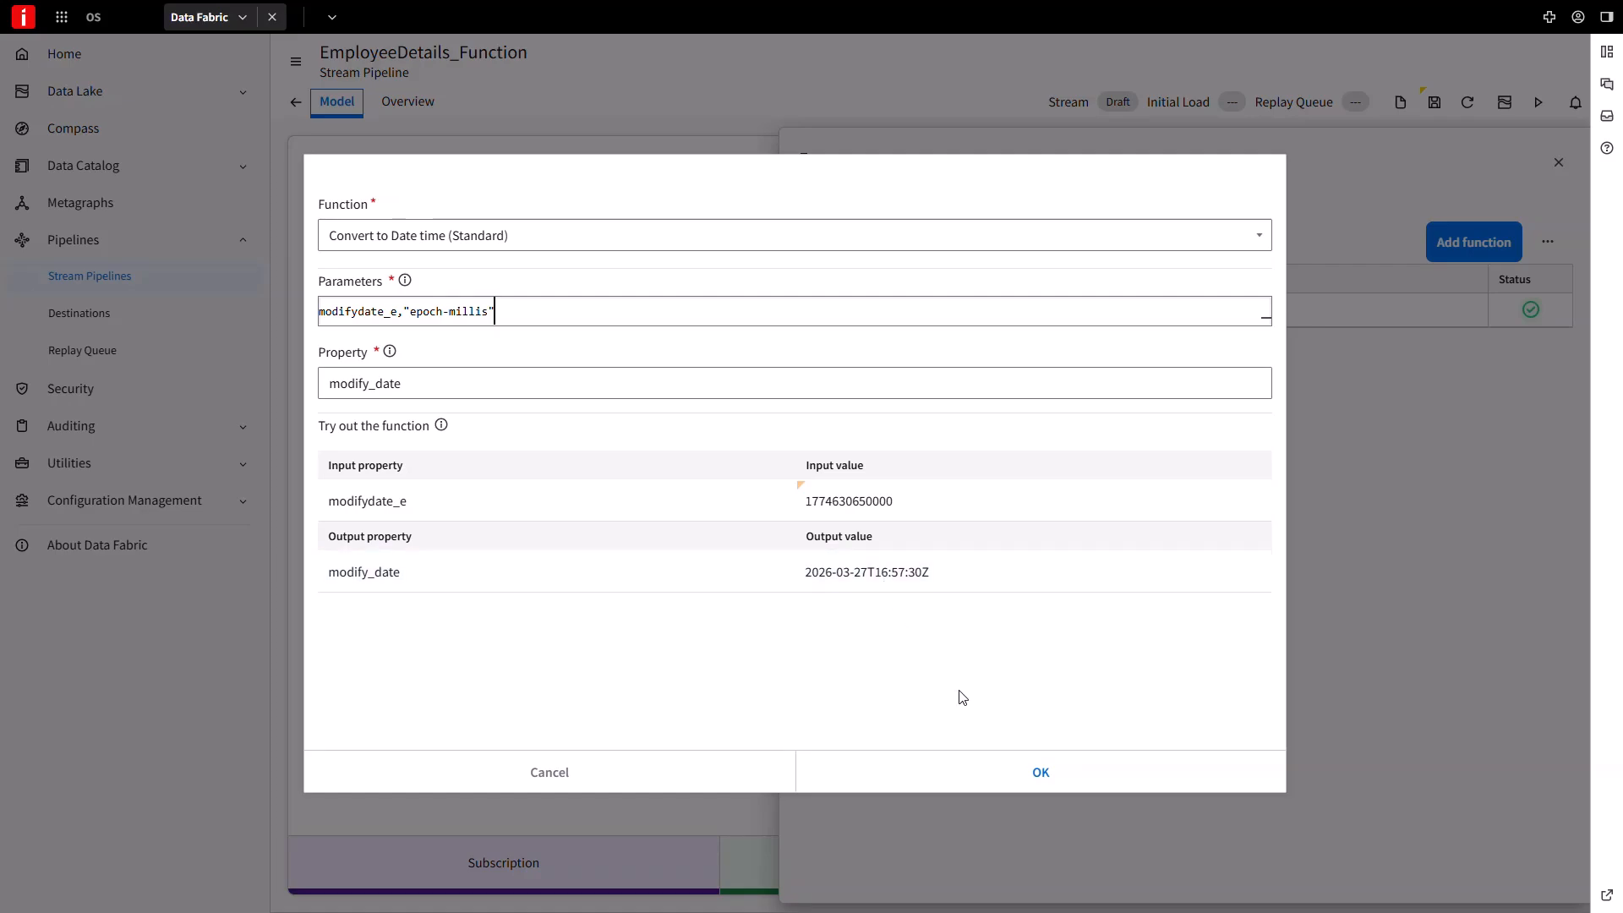
pyautogui.click(1036, 771)
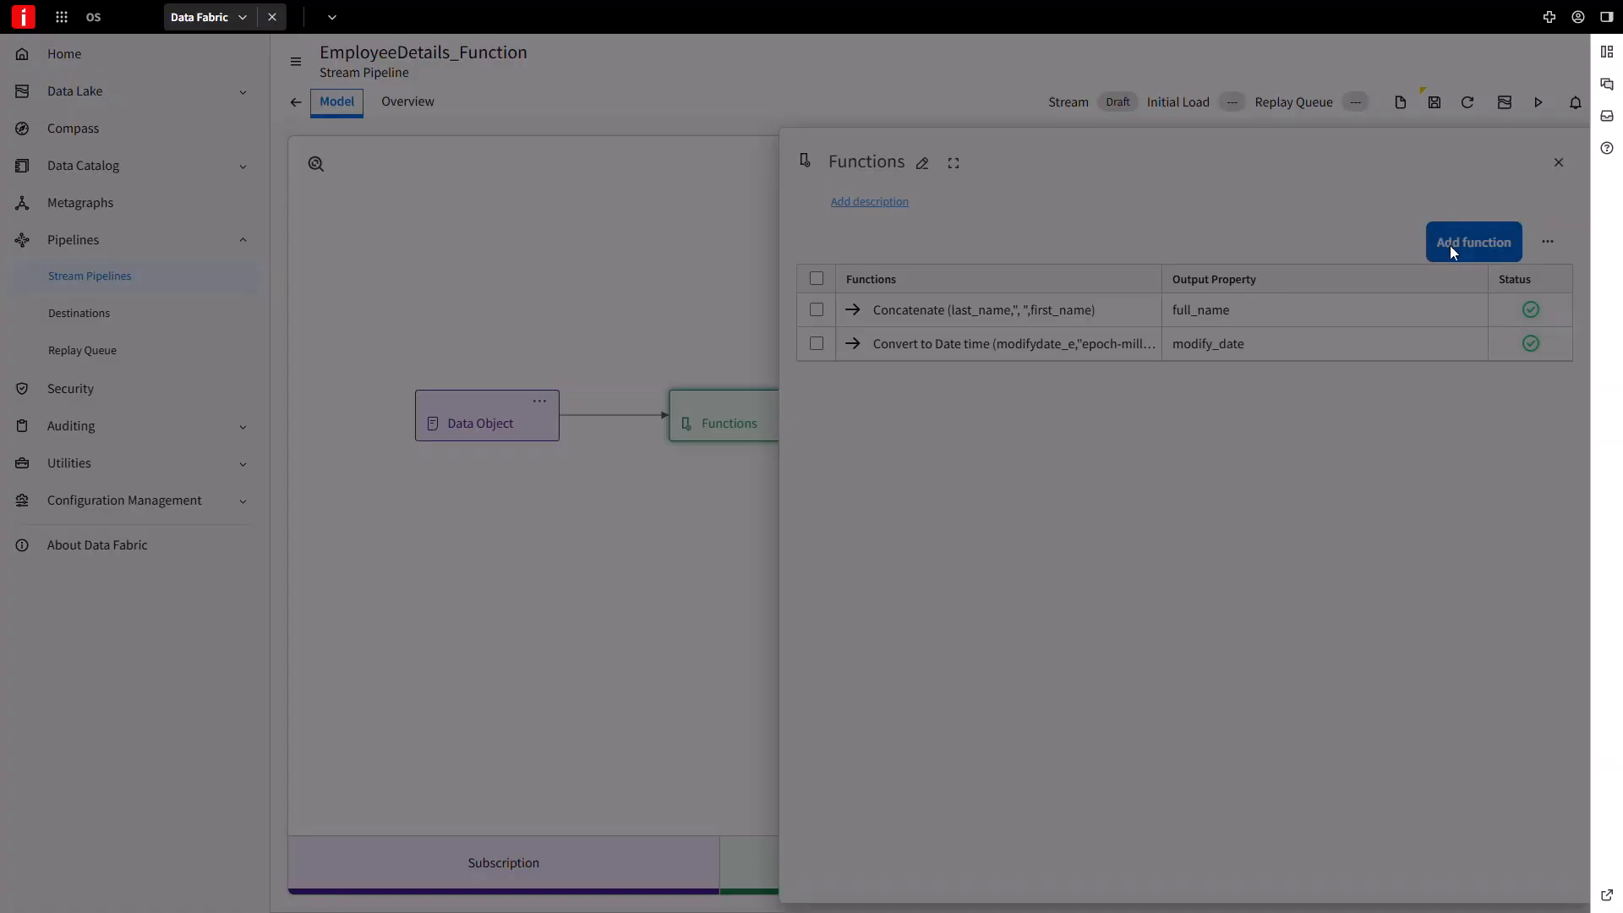
# Add a Convert to Date (Standard) function with the parameters hiredate_n,"yyyyMMdd".
pyautogui.click(1449, 245)
pyautogui.click(413, 237)
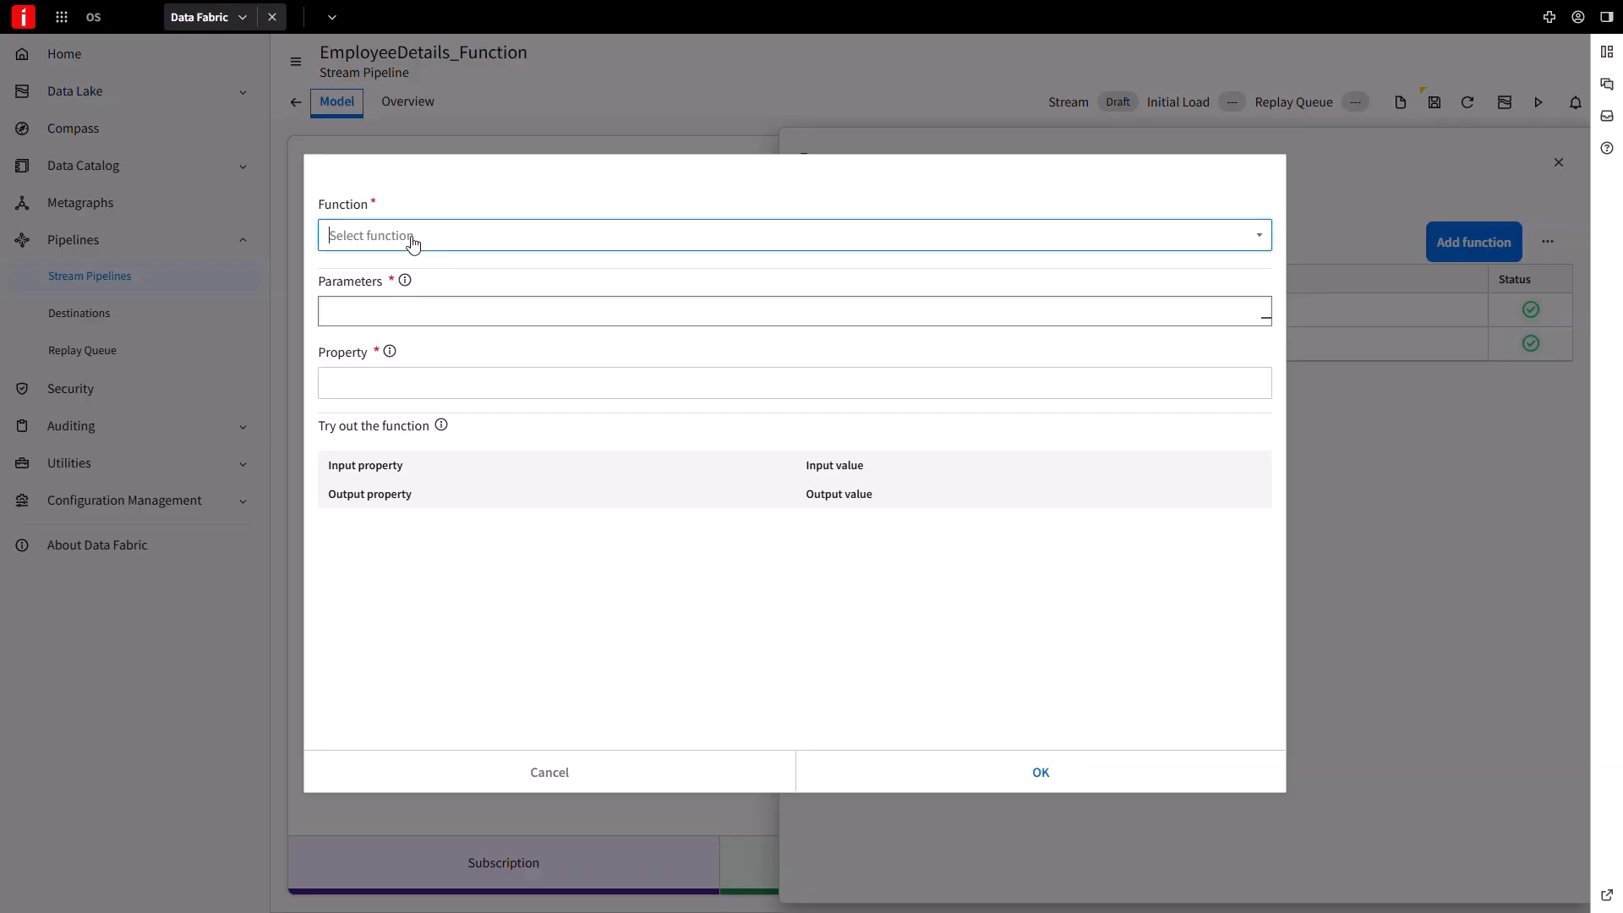
pyautogui.click(400, 319)
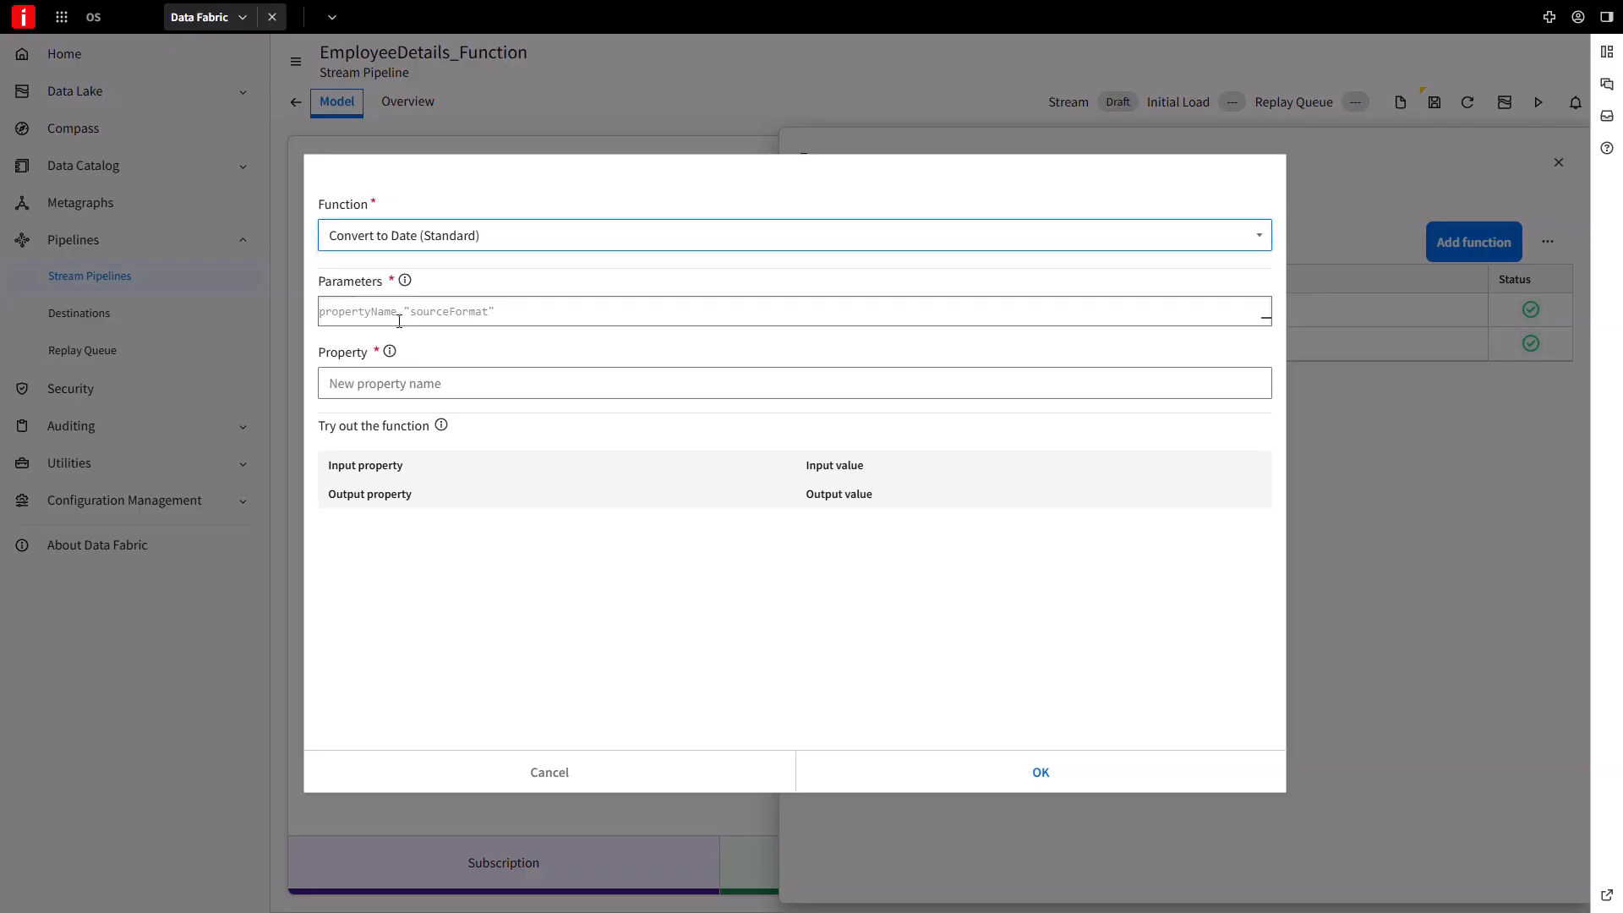
pyautogui.click(375, 313)
pyautogui.write('hiredate_')
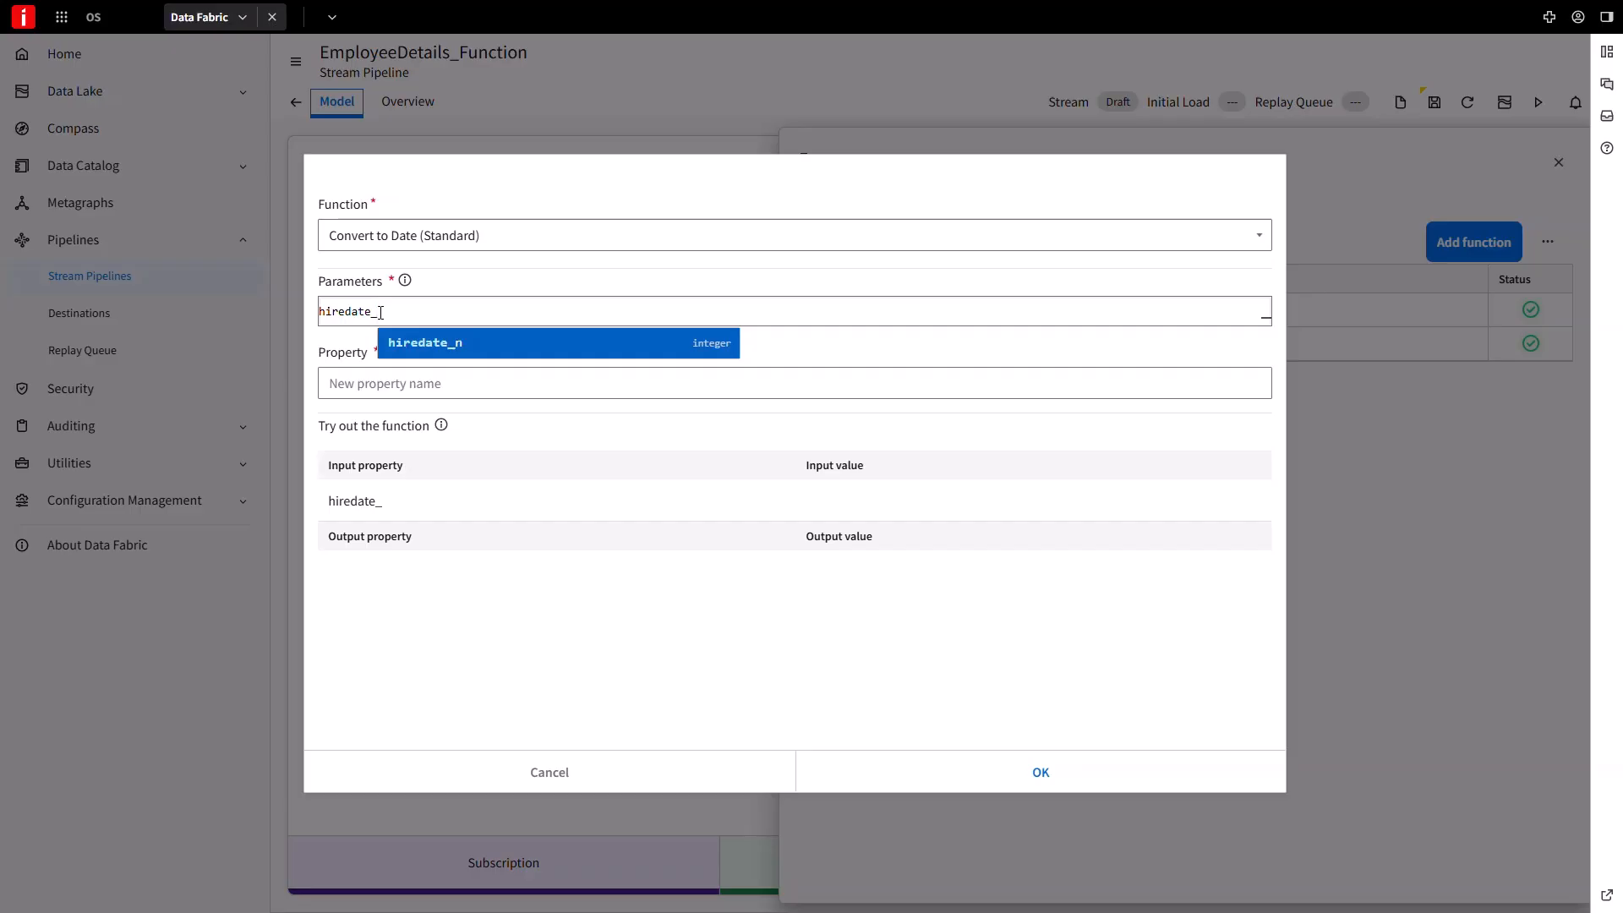
pyautogui.press('Return')
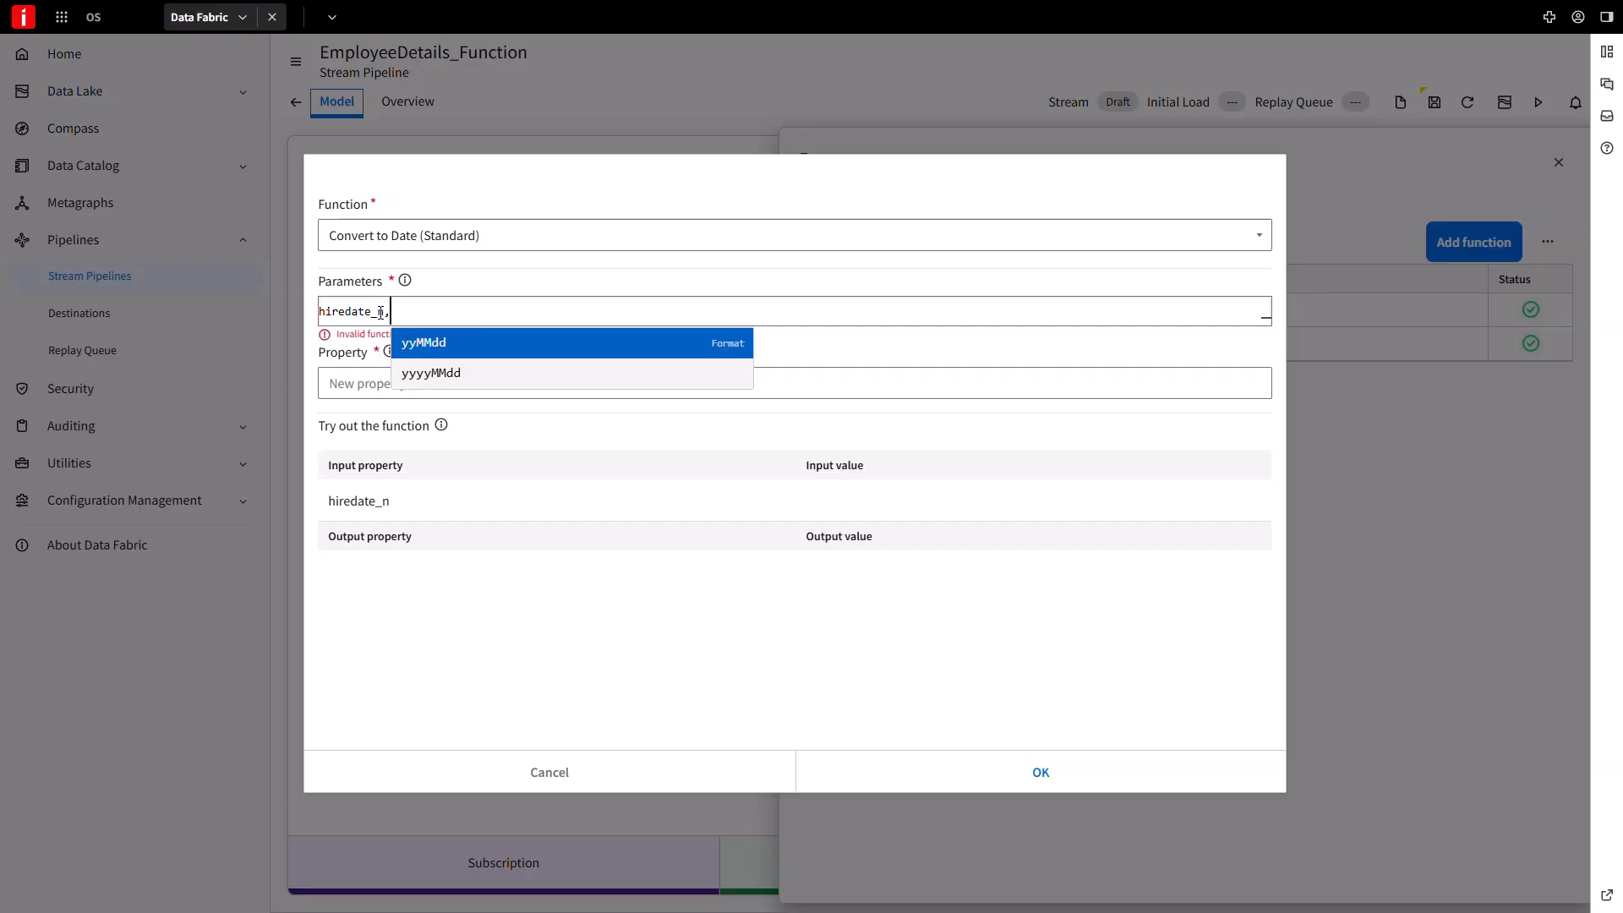
pyautogui.click(427, 372)
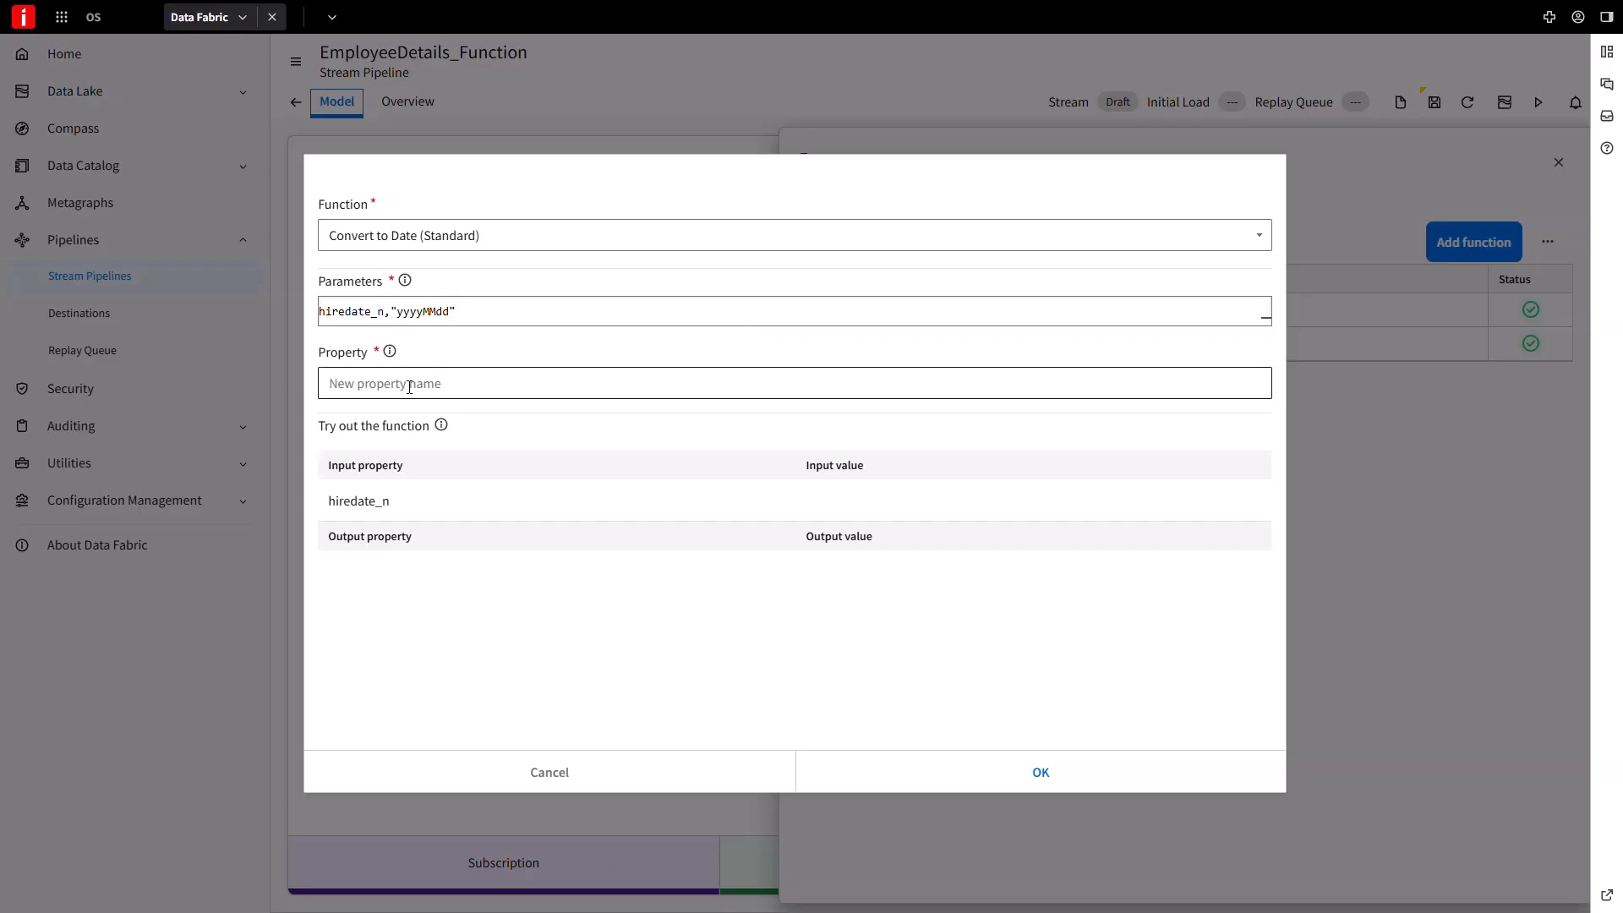
# Name the date function's output property hire_date, try it out with the input value 20260327, and confirm the function.
pyautogui.click(406, 381)
pyautogui.write('hire_date')
pyautogui.click(848, 504)
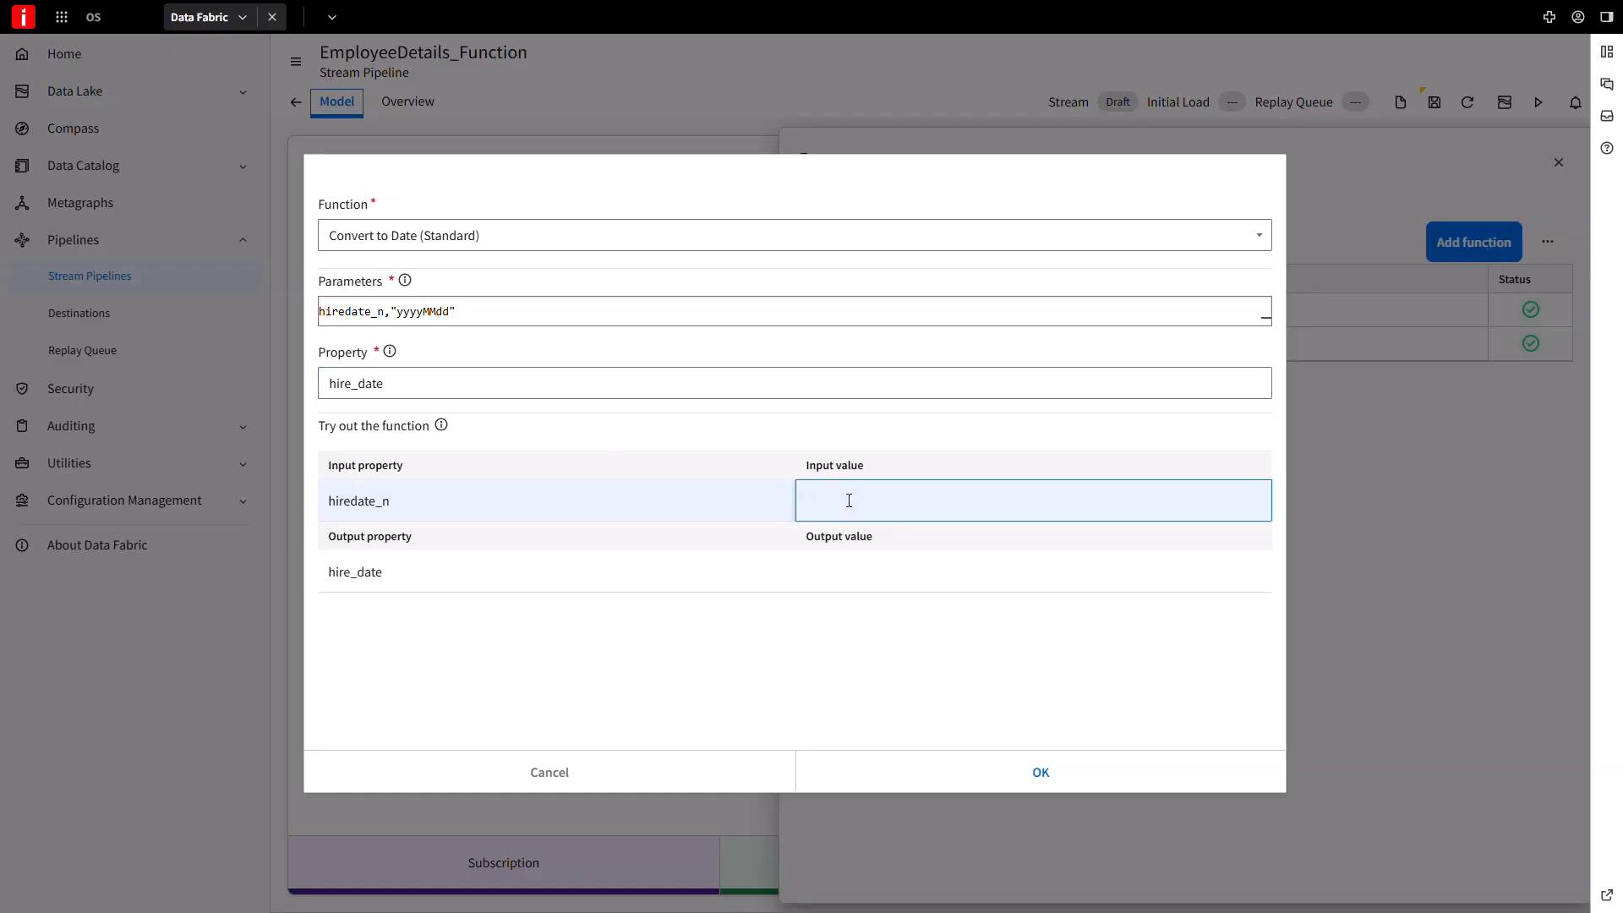
pyautogui.write('20260327')
pyautogui.press('Return')
pyautogui.click(977, 772)
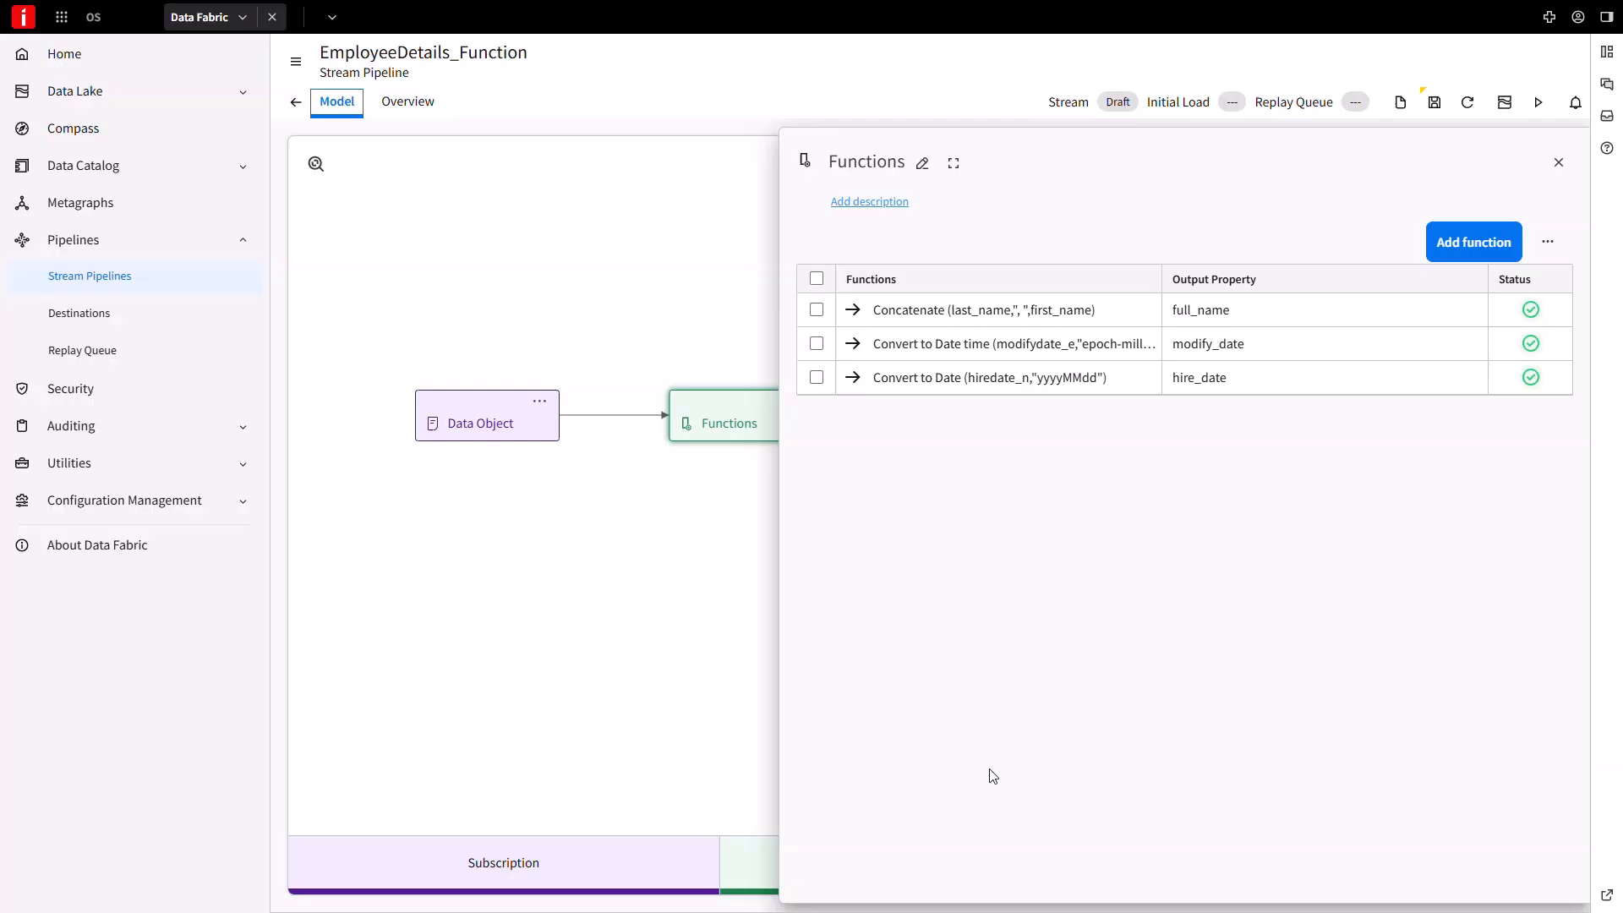
pyautogui.click(1560, 162)
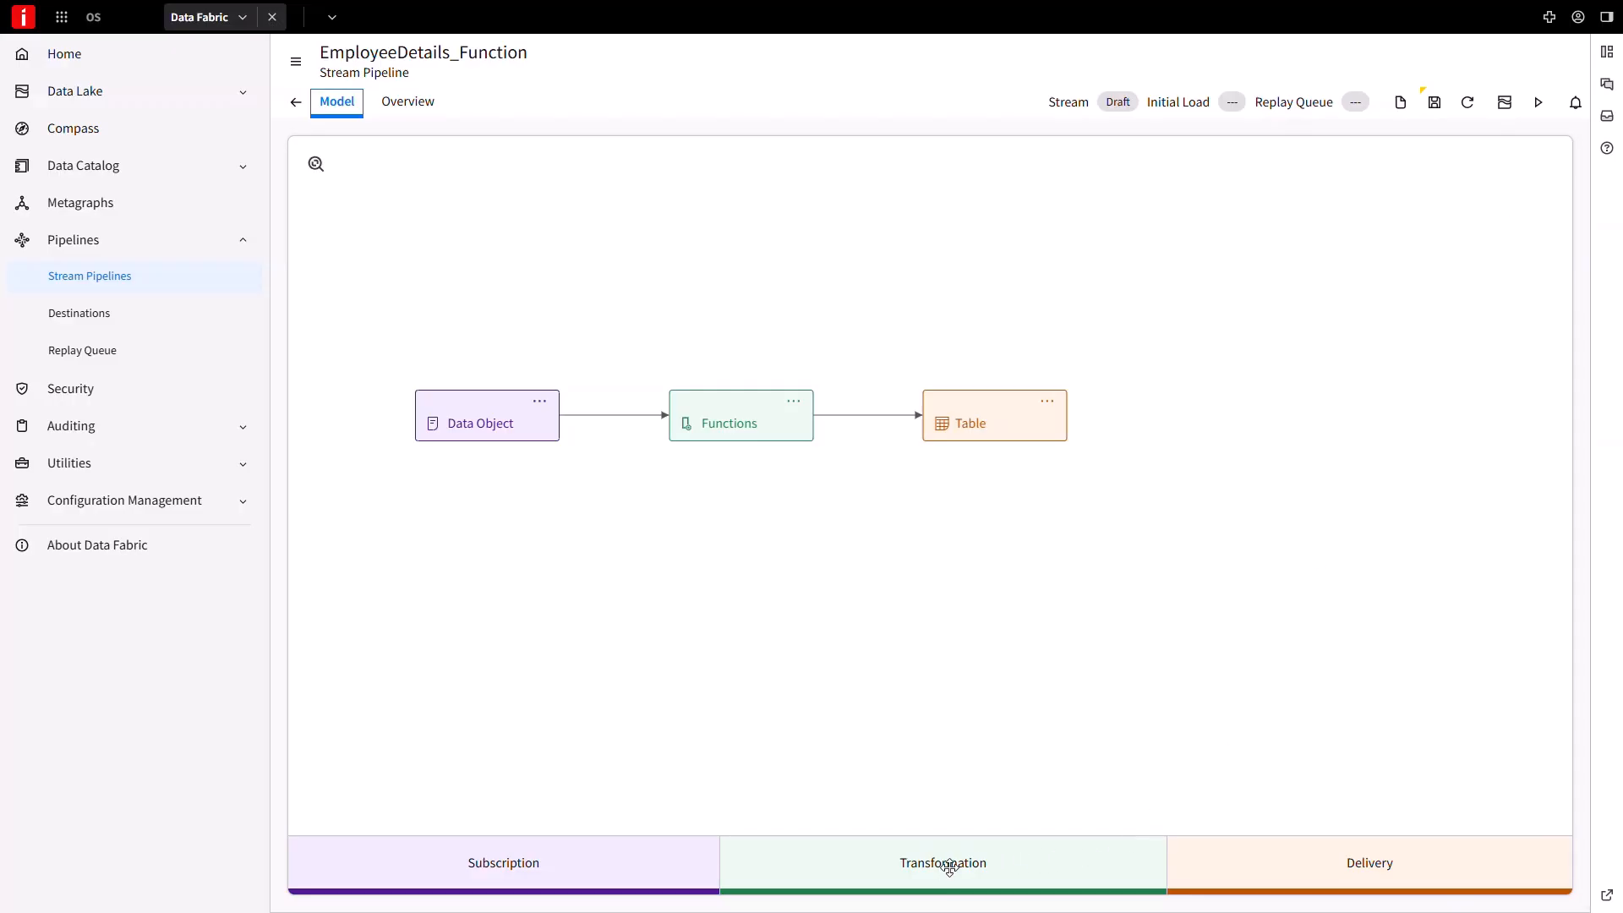
# Insert a Select Properties block between the Functions and Table blocks and deselect the properties hiredate_n and modifydate_e.
pyautogui.moveTo(947, 862); pyautogui.dragTo(866, 419)
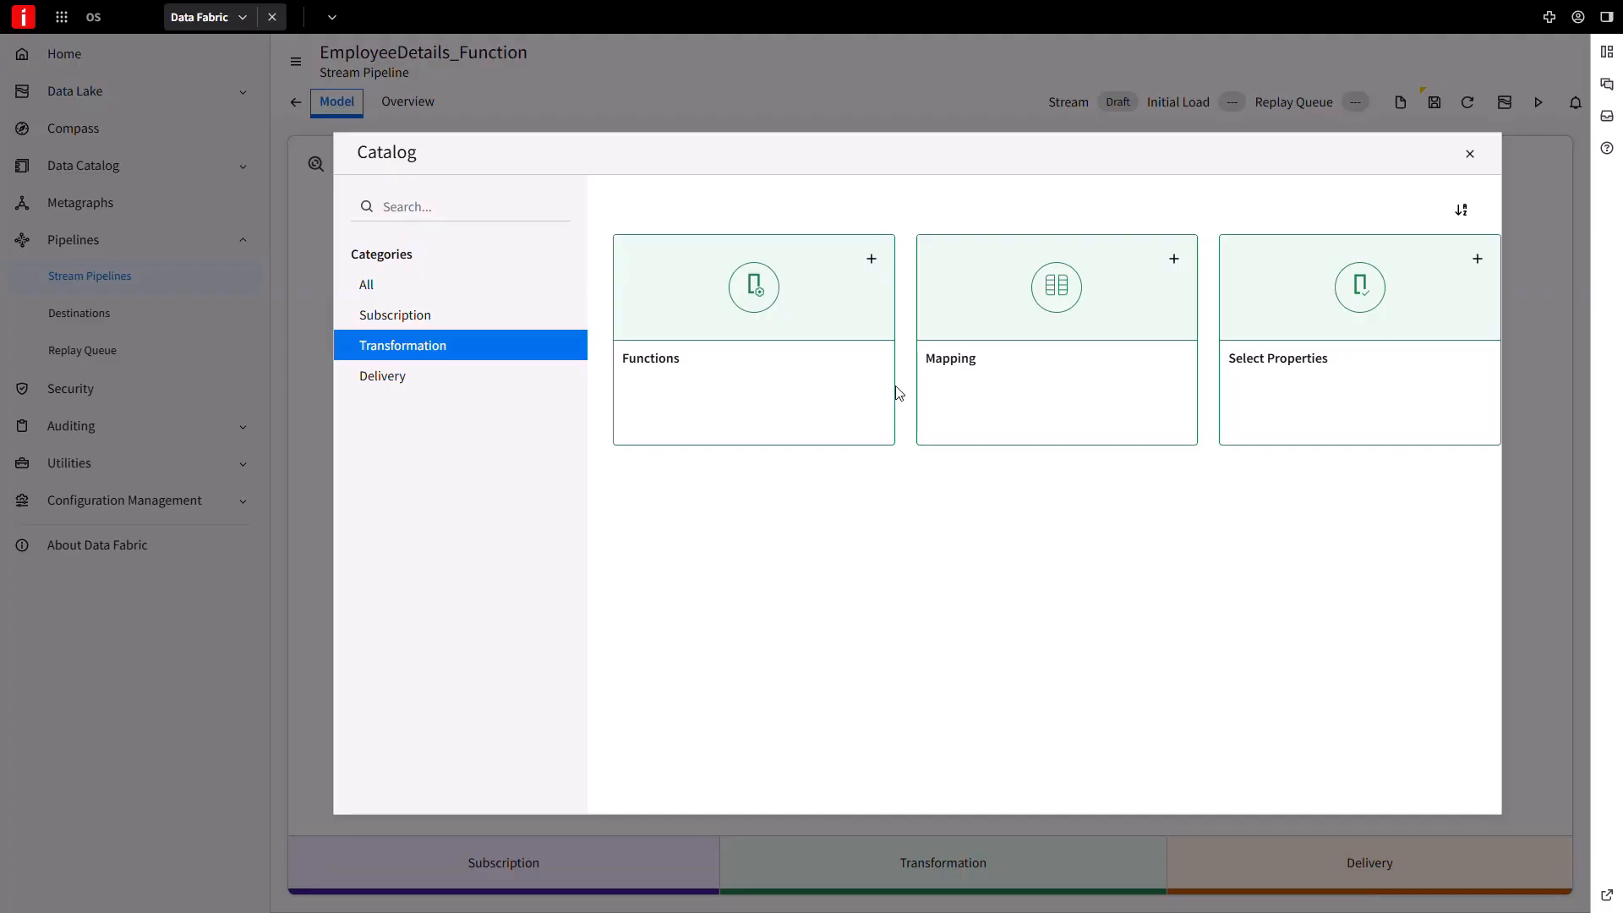
pyautogui.click(1477, 259)
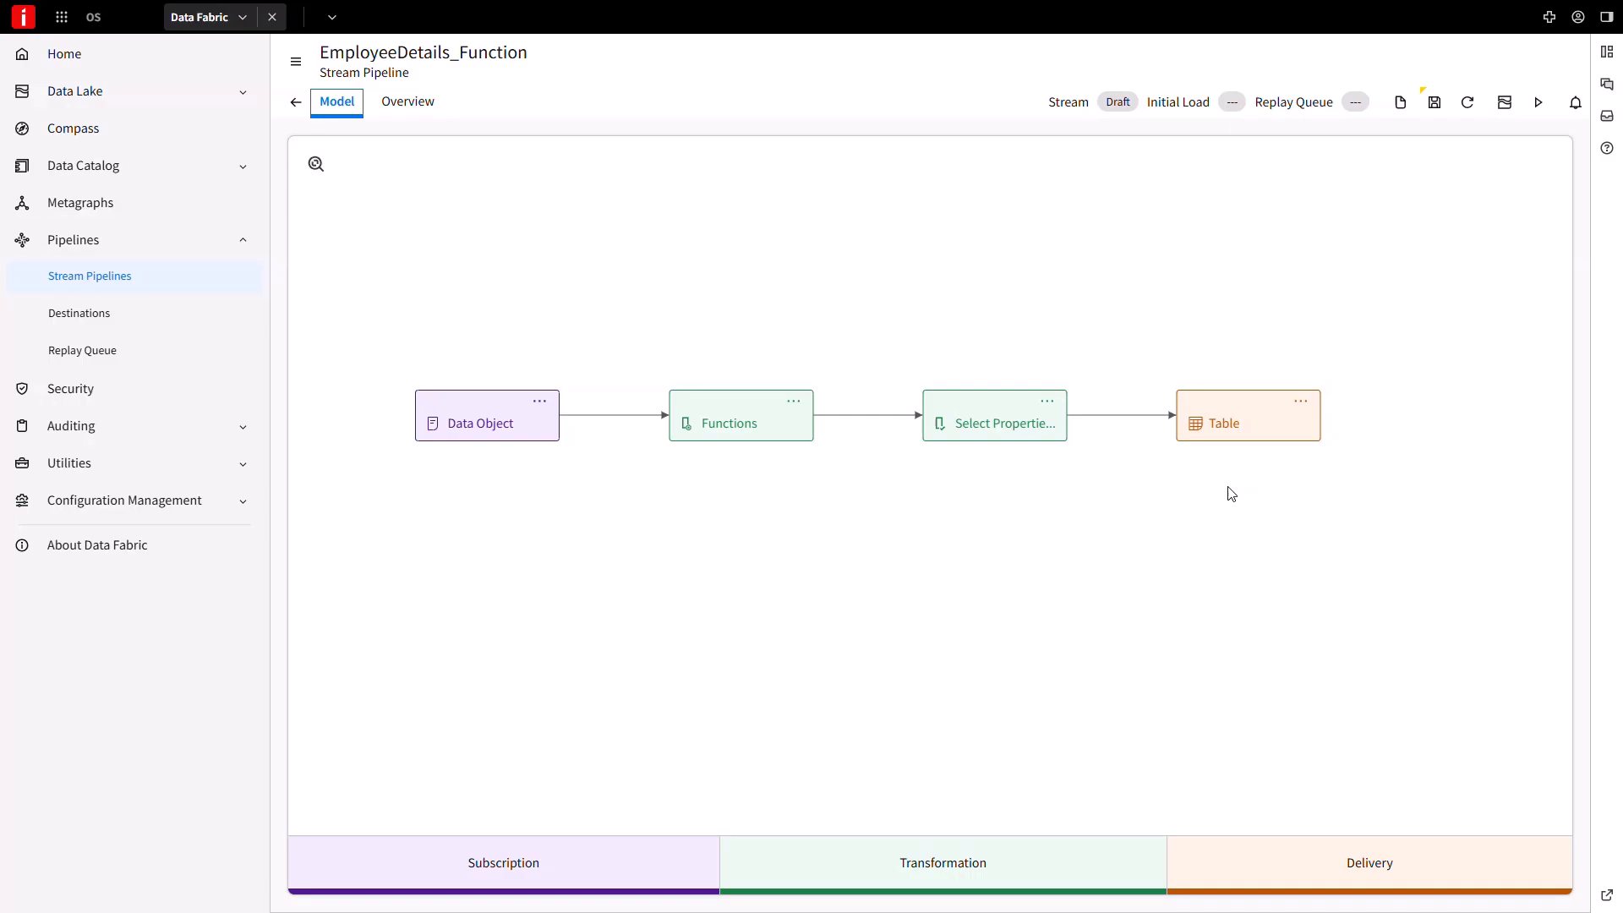
pyautogui.click(977, 418)
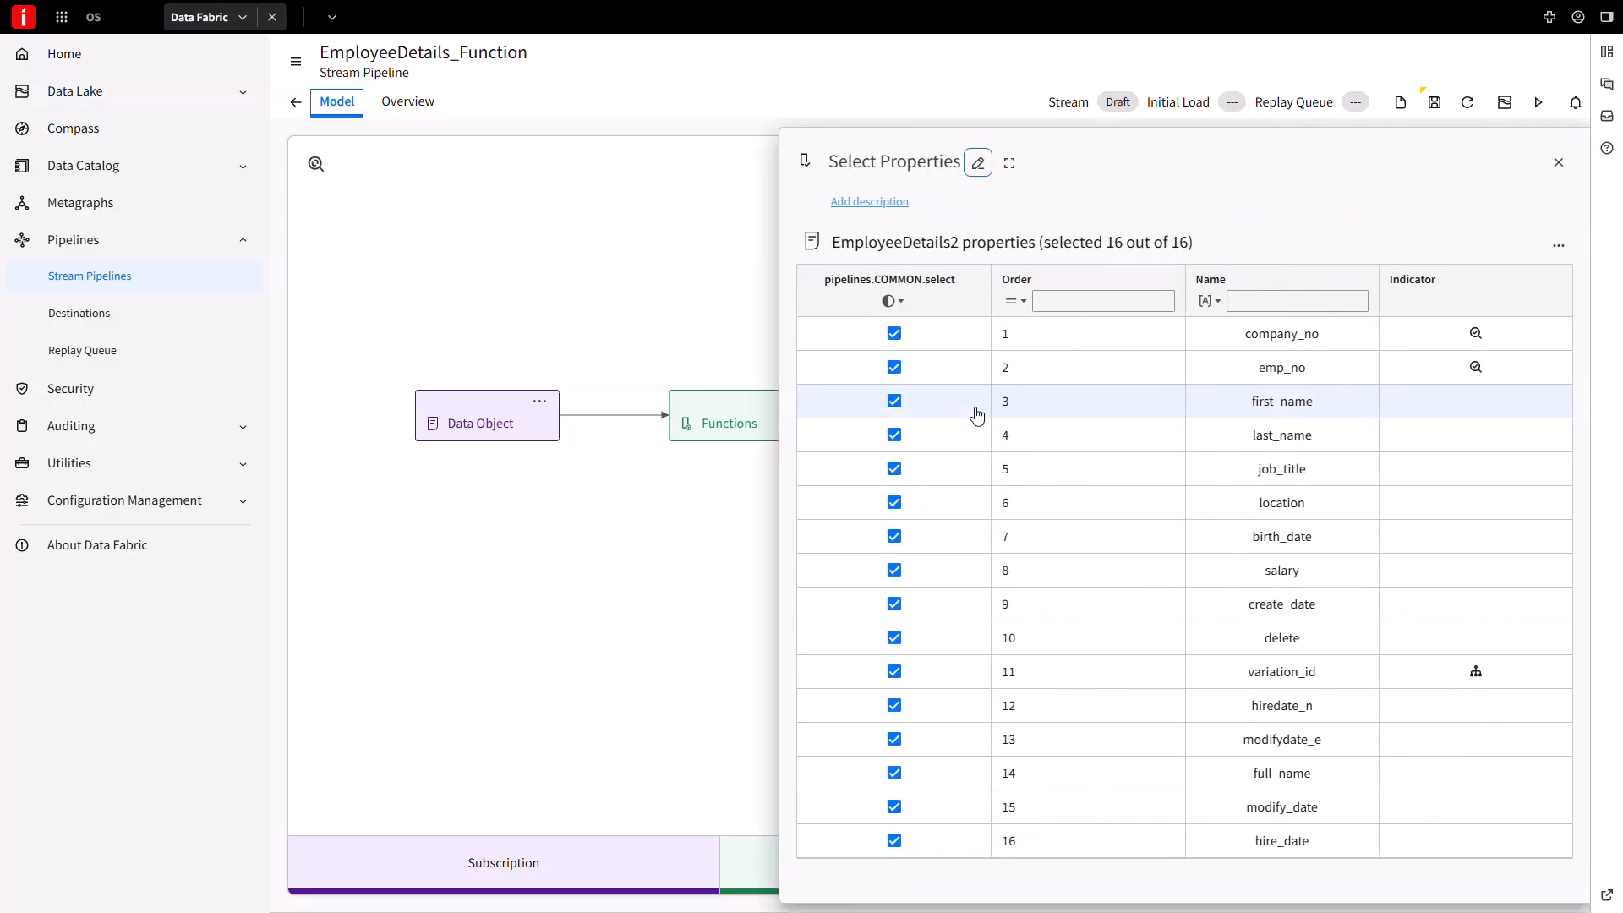
pyautogui.click(894, 707)
pyautogui.click(895, 739)
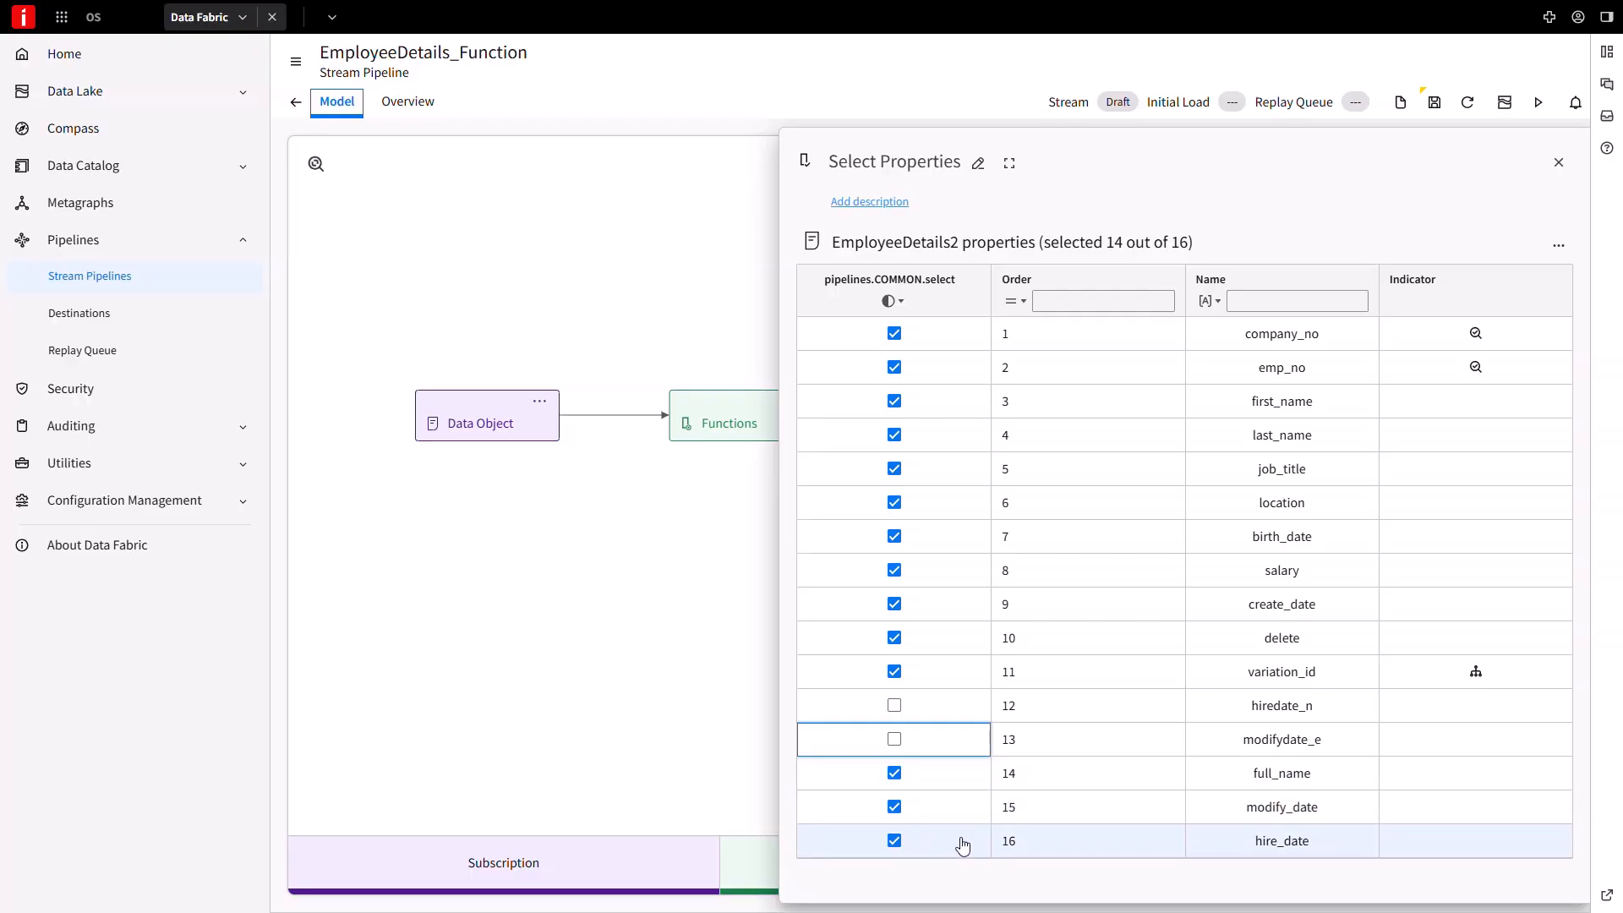
pyautogui.click(1563, 164)
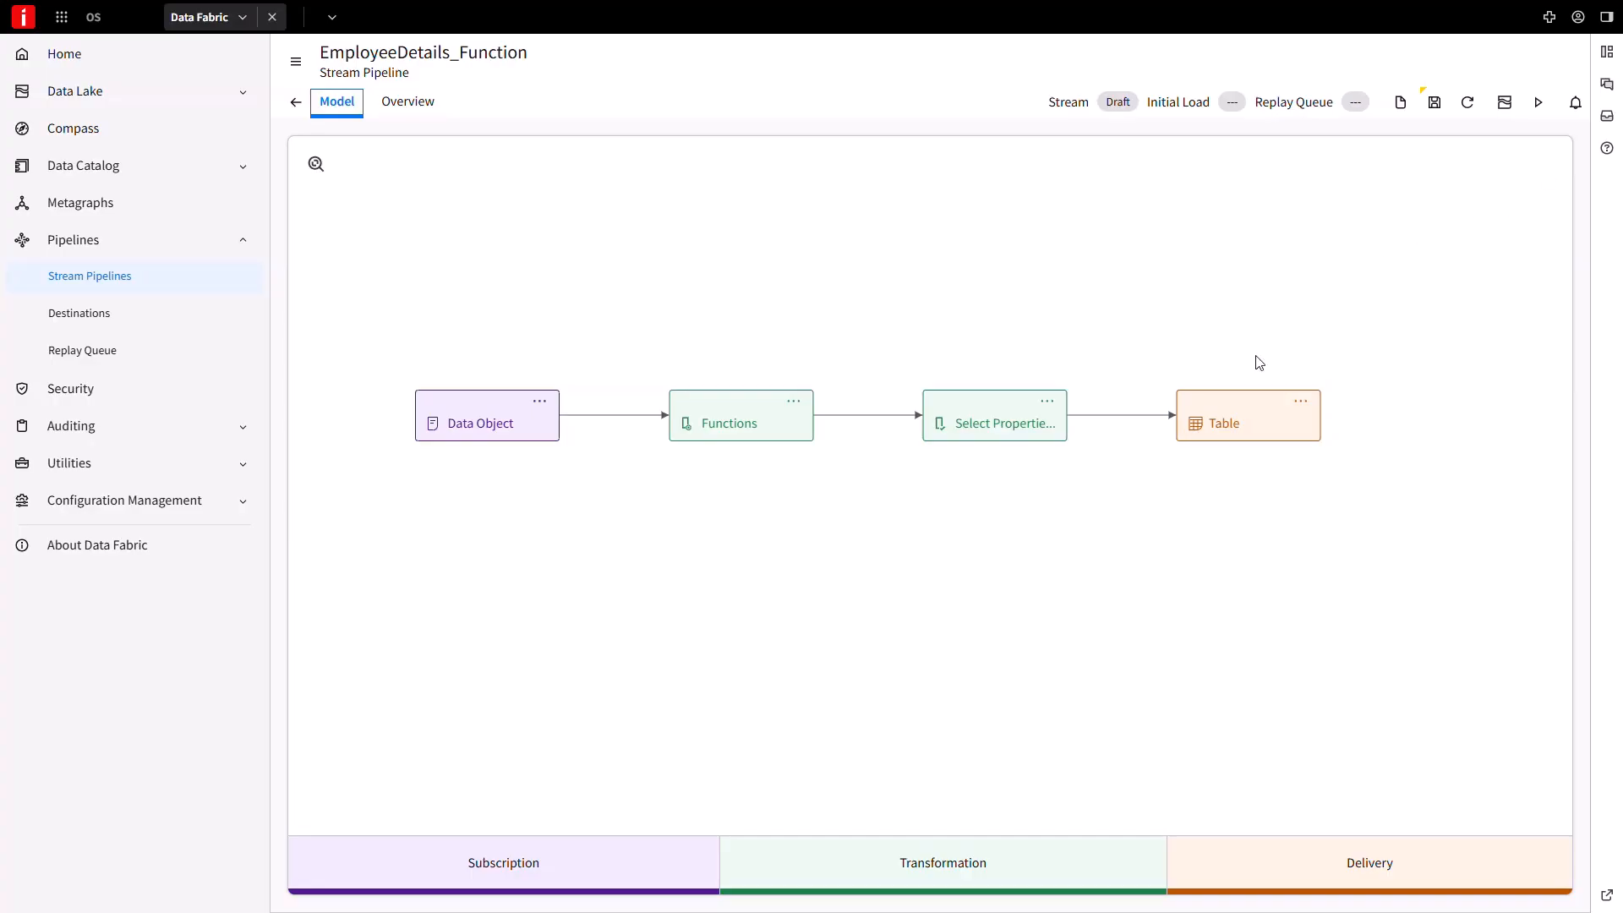
# Set the Table block's target table to EmployeeDetails_Function and save the pipeline.
pyautogui.click(1238, 413)
pyautogui.click(1160, 276)
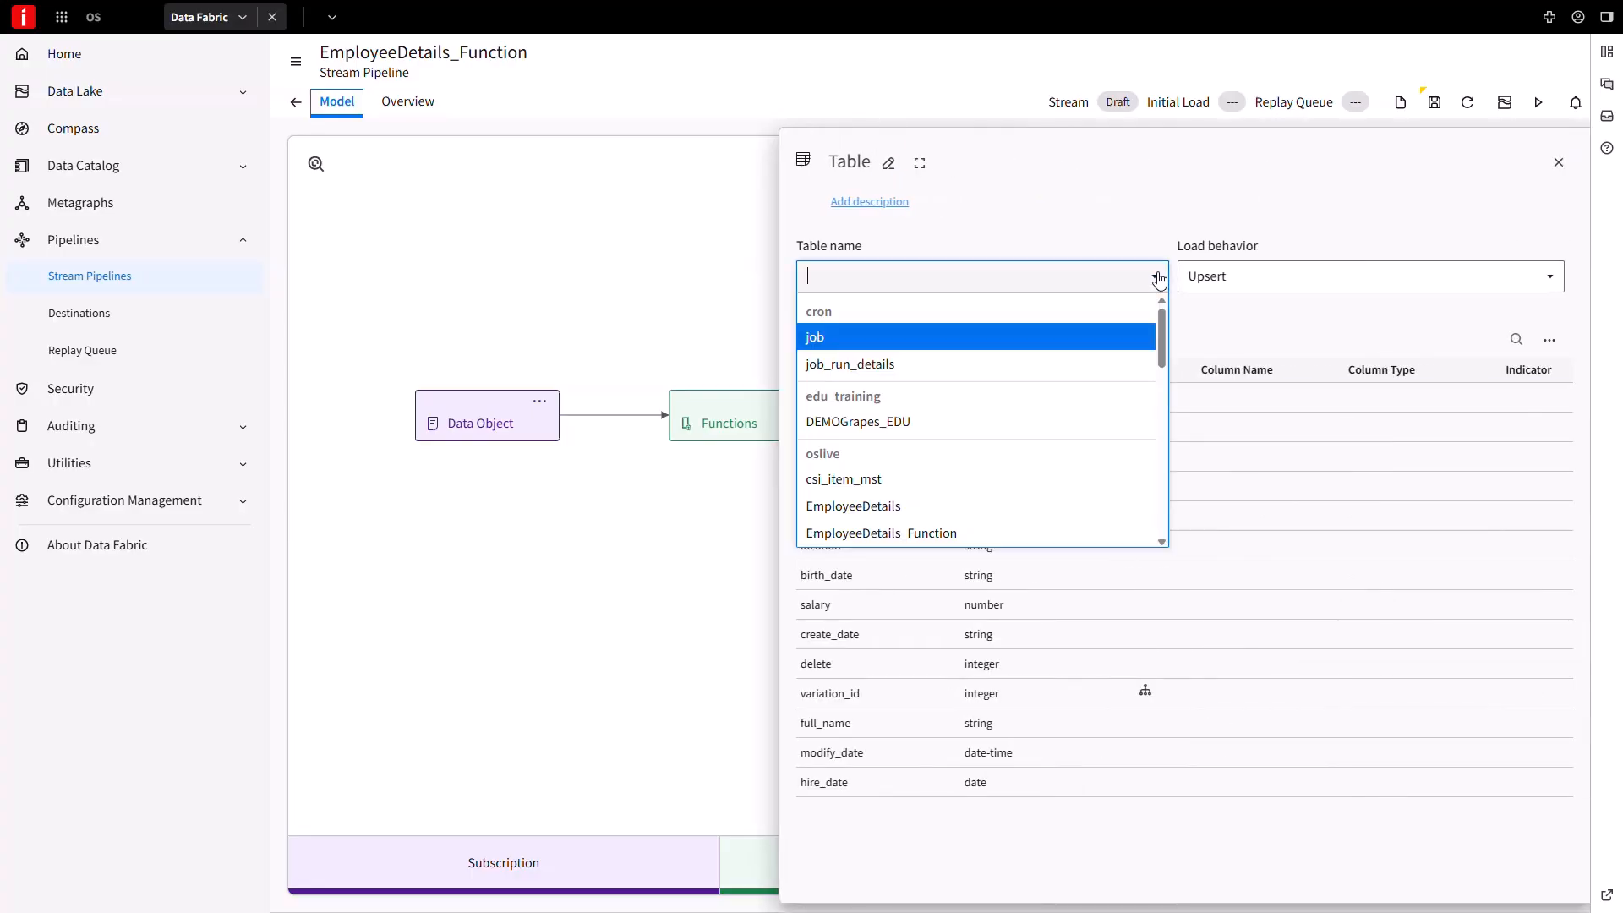
pyautogui.click(943, 531)
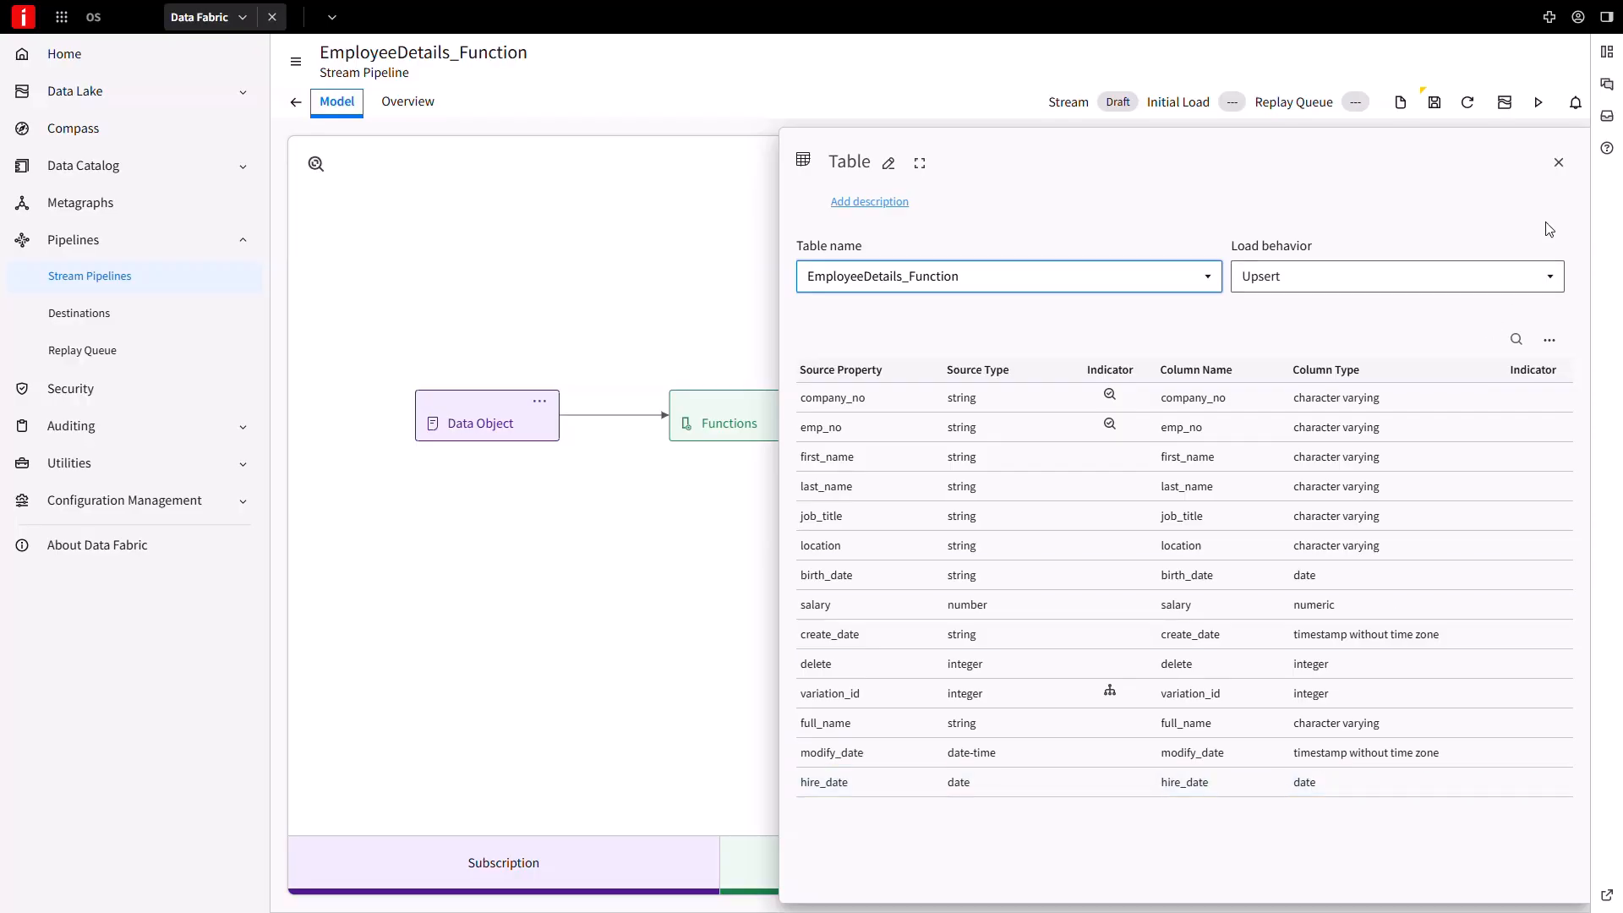
pyautogui.click(1559, 162)
pyautogui.click(1435, 103)
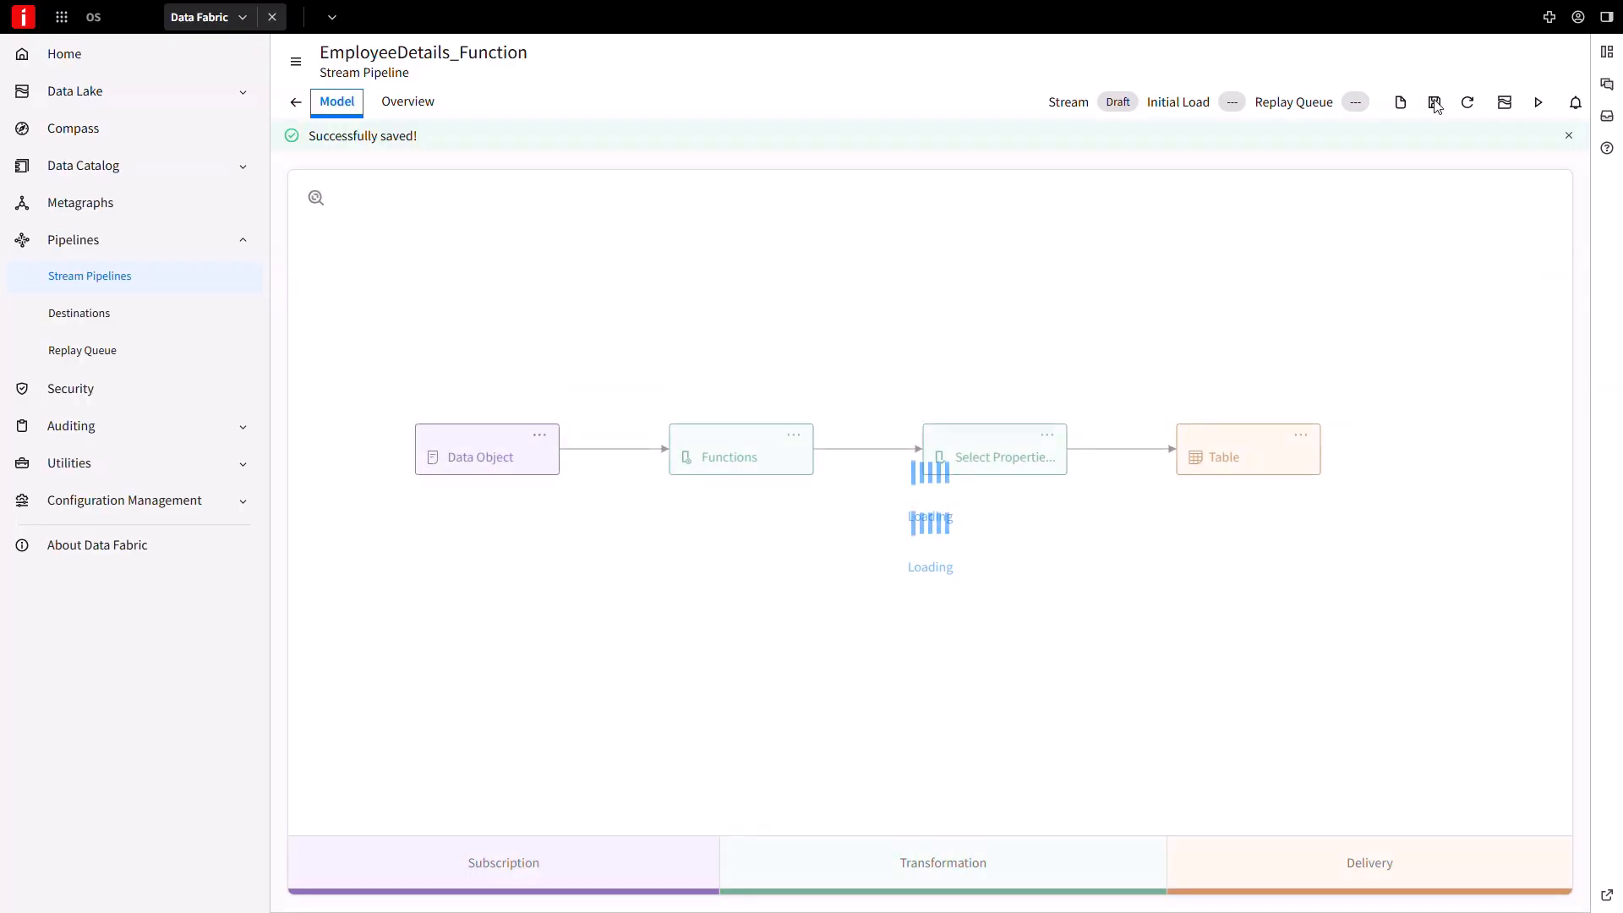
# Start the stream pipeline and run an initial load of all data.
pyautogui.click(1540, 105)
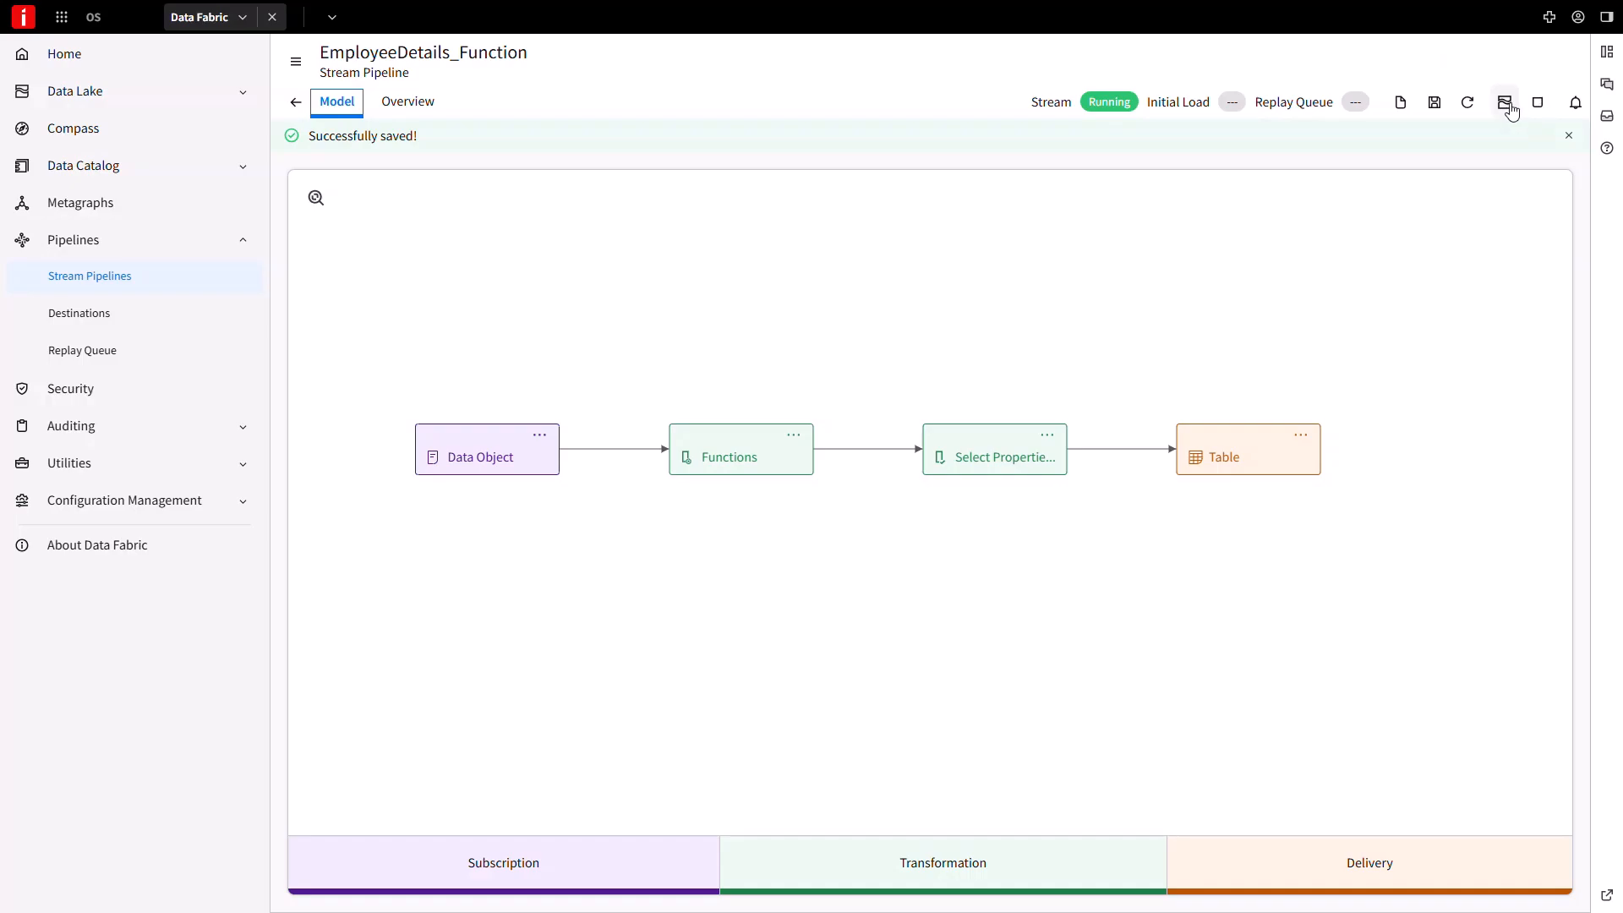
pyautogui.click(1505, 102)
pyautogui.click(821, 225)
pyautogui.click(837, 435)
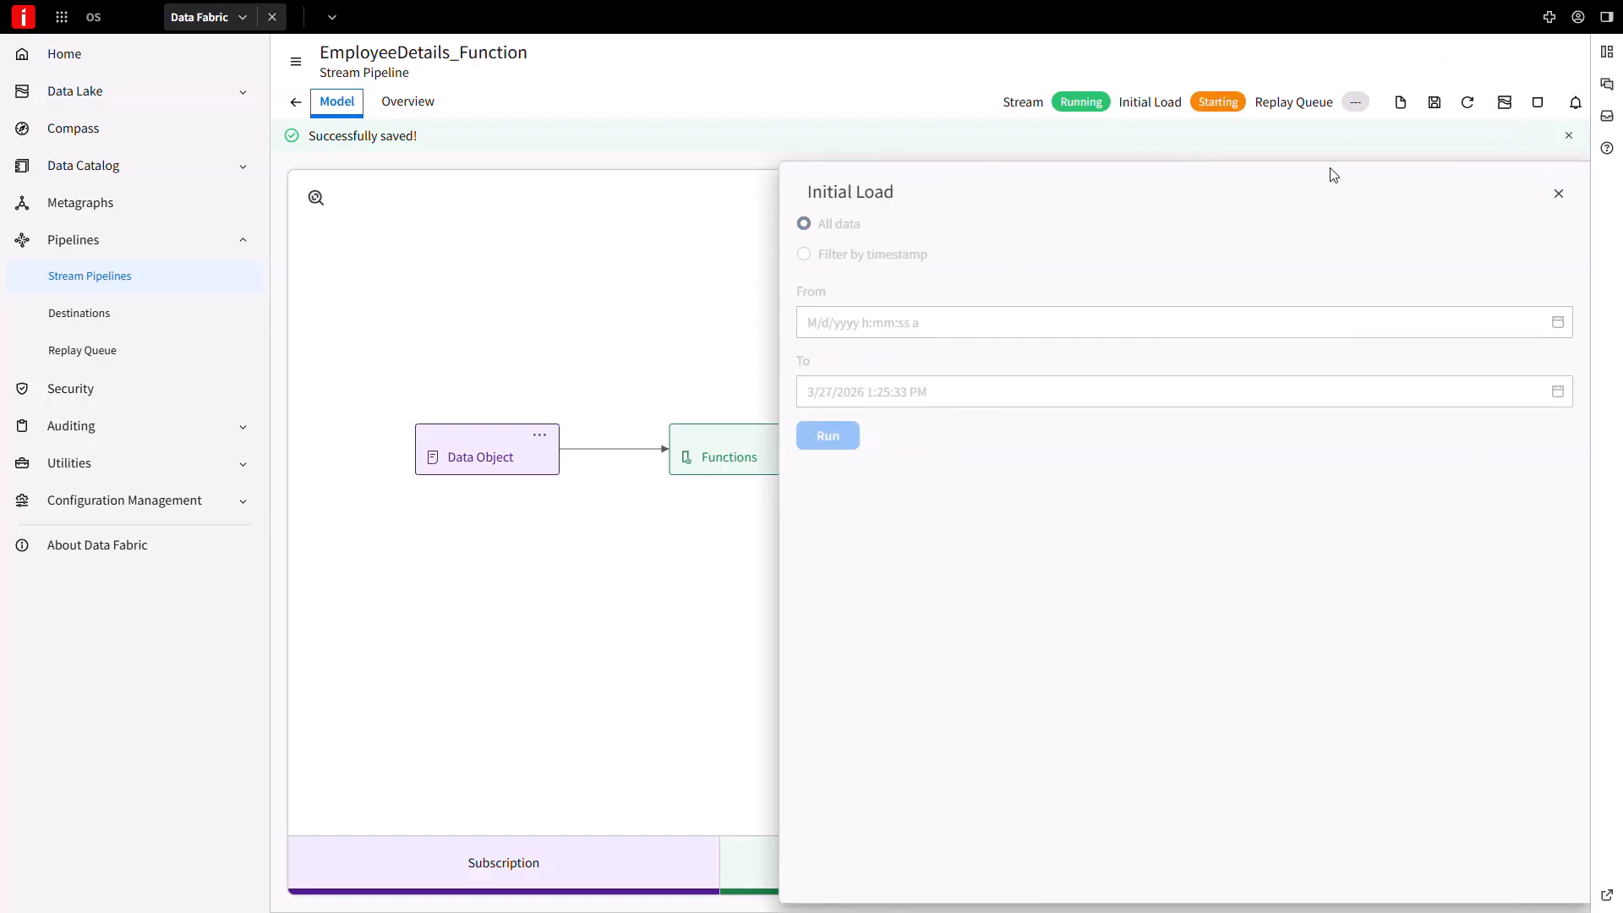
pyautogui.click(1559, 193)
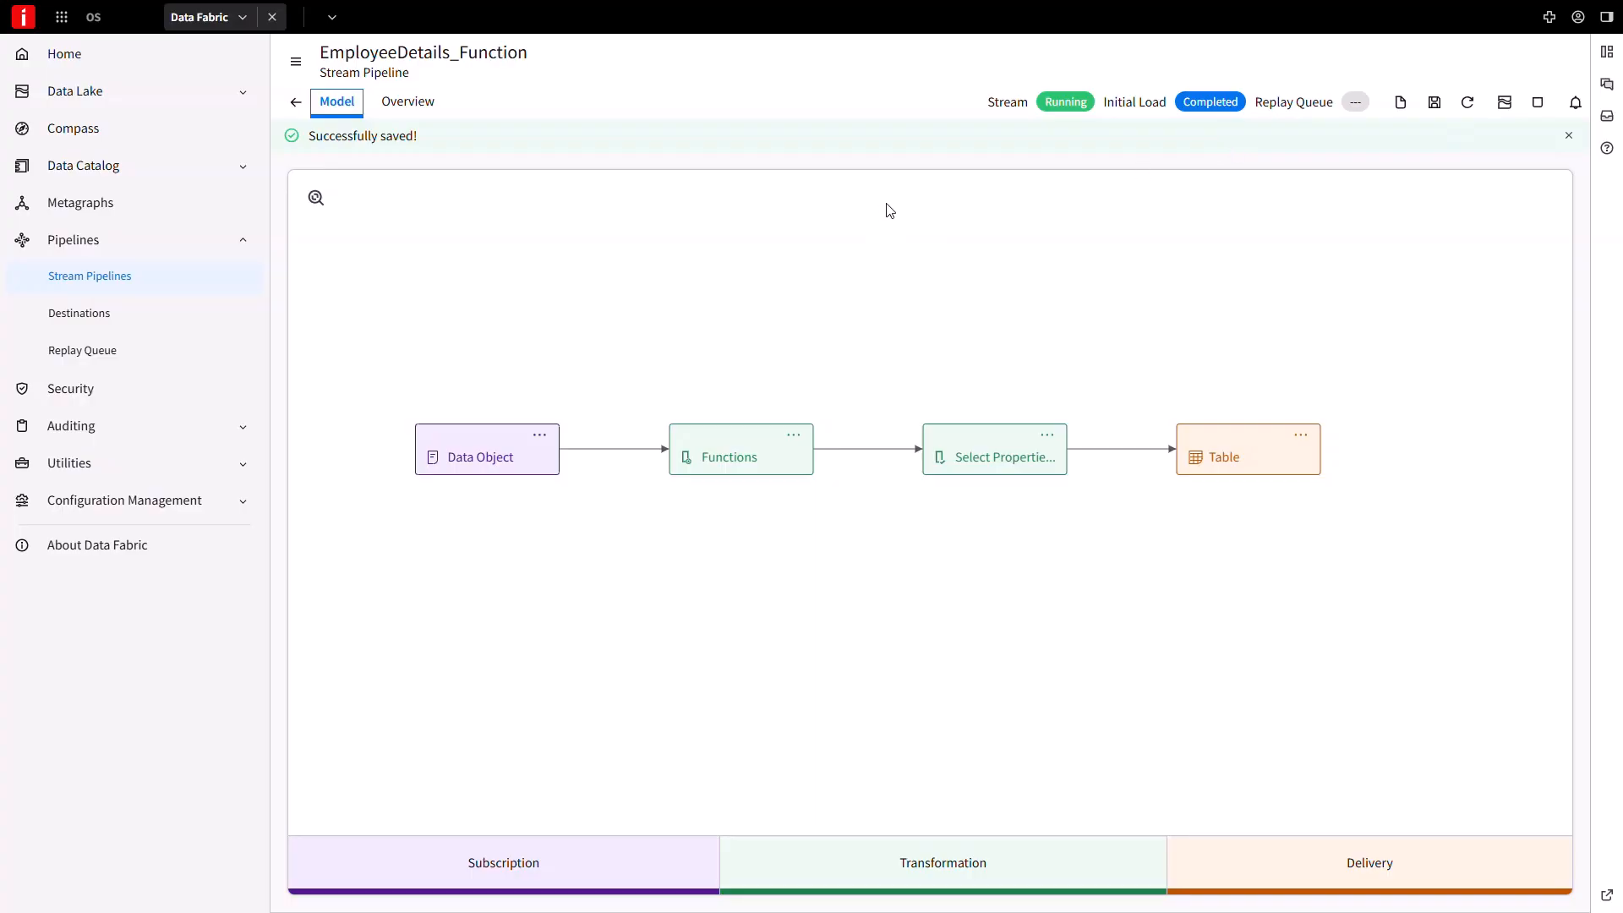
# Examine the initial load metrics in the pipeline's overview.
pyautogui.click(397, 102)
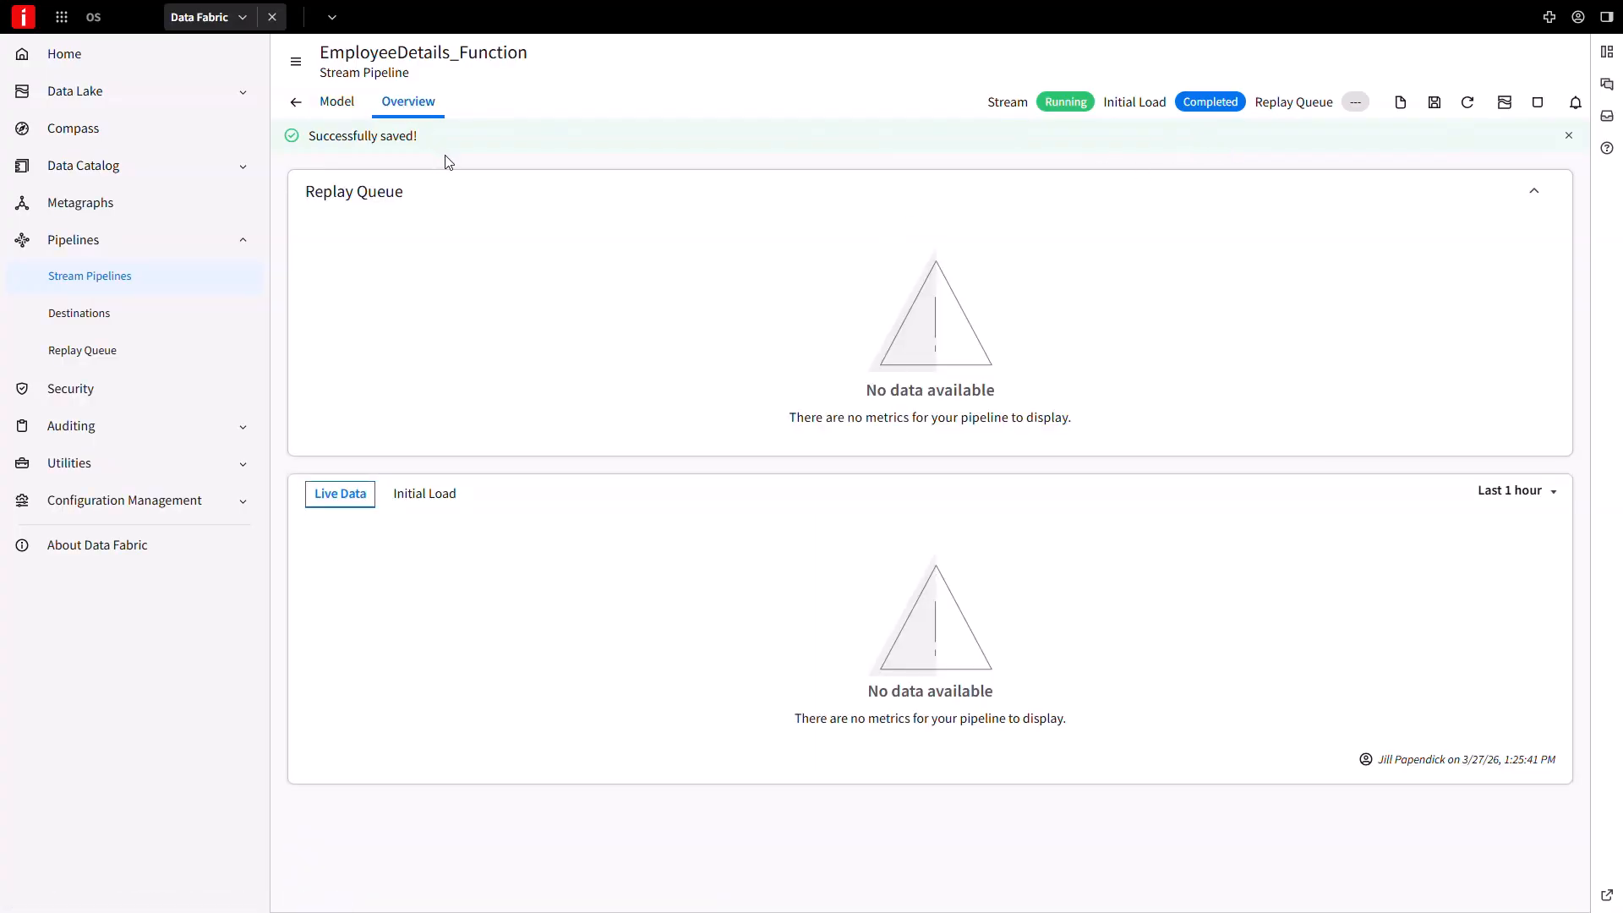
pyautogui.click(446, 495)
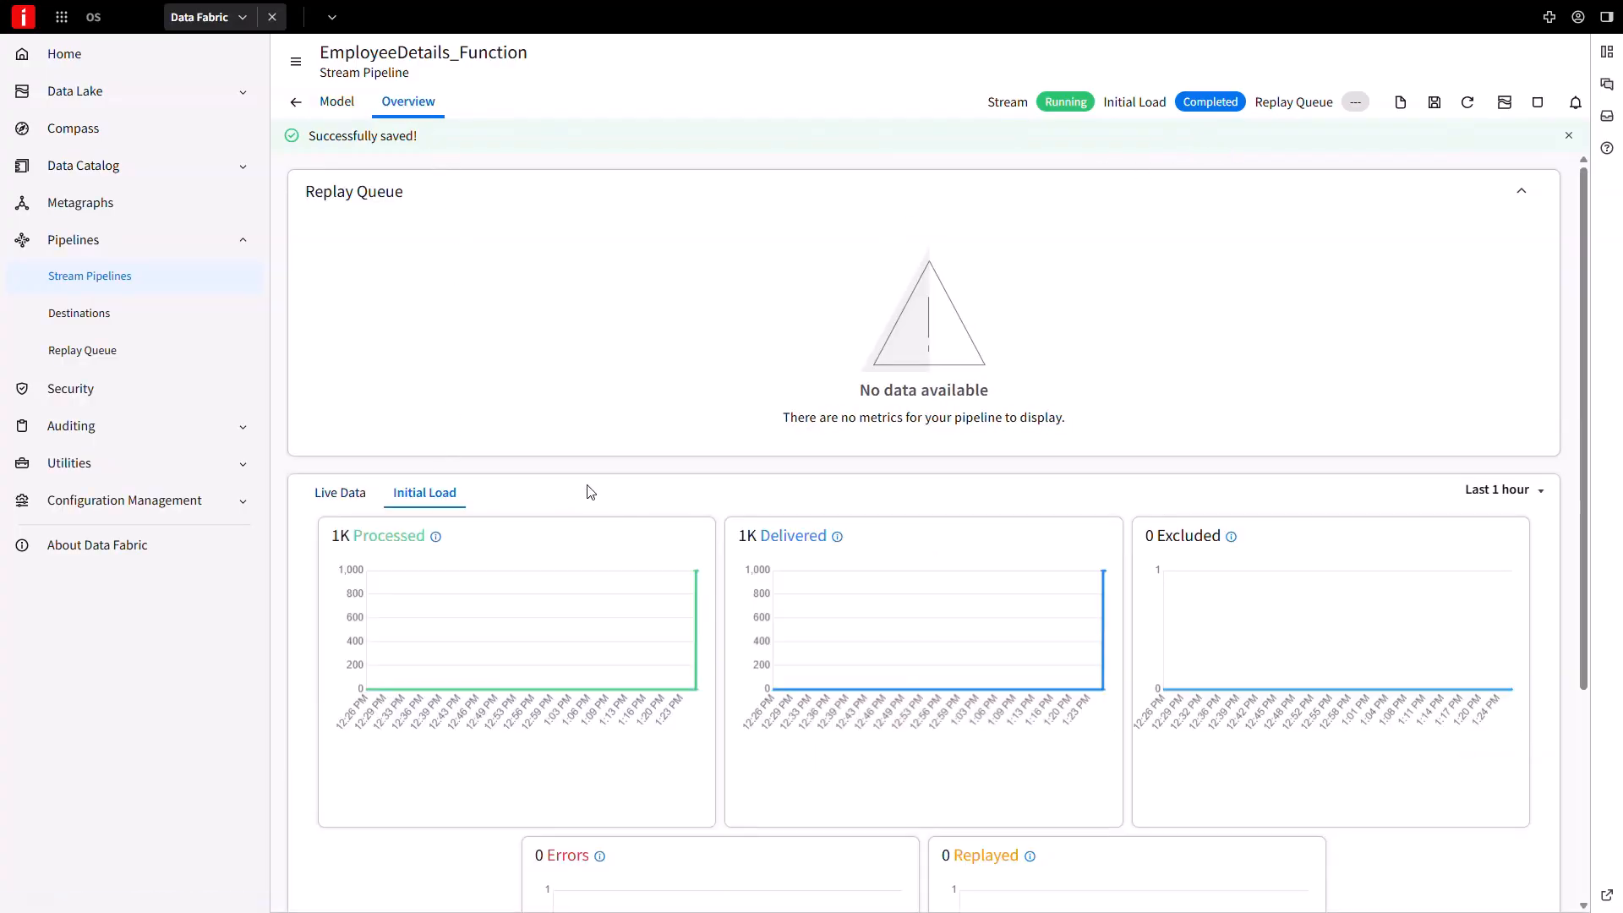
pyautogui.scroll(-3, 820, 598)
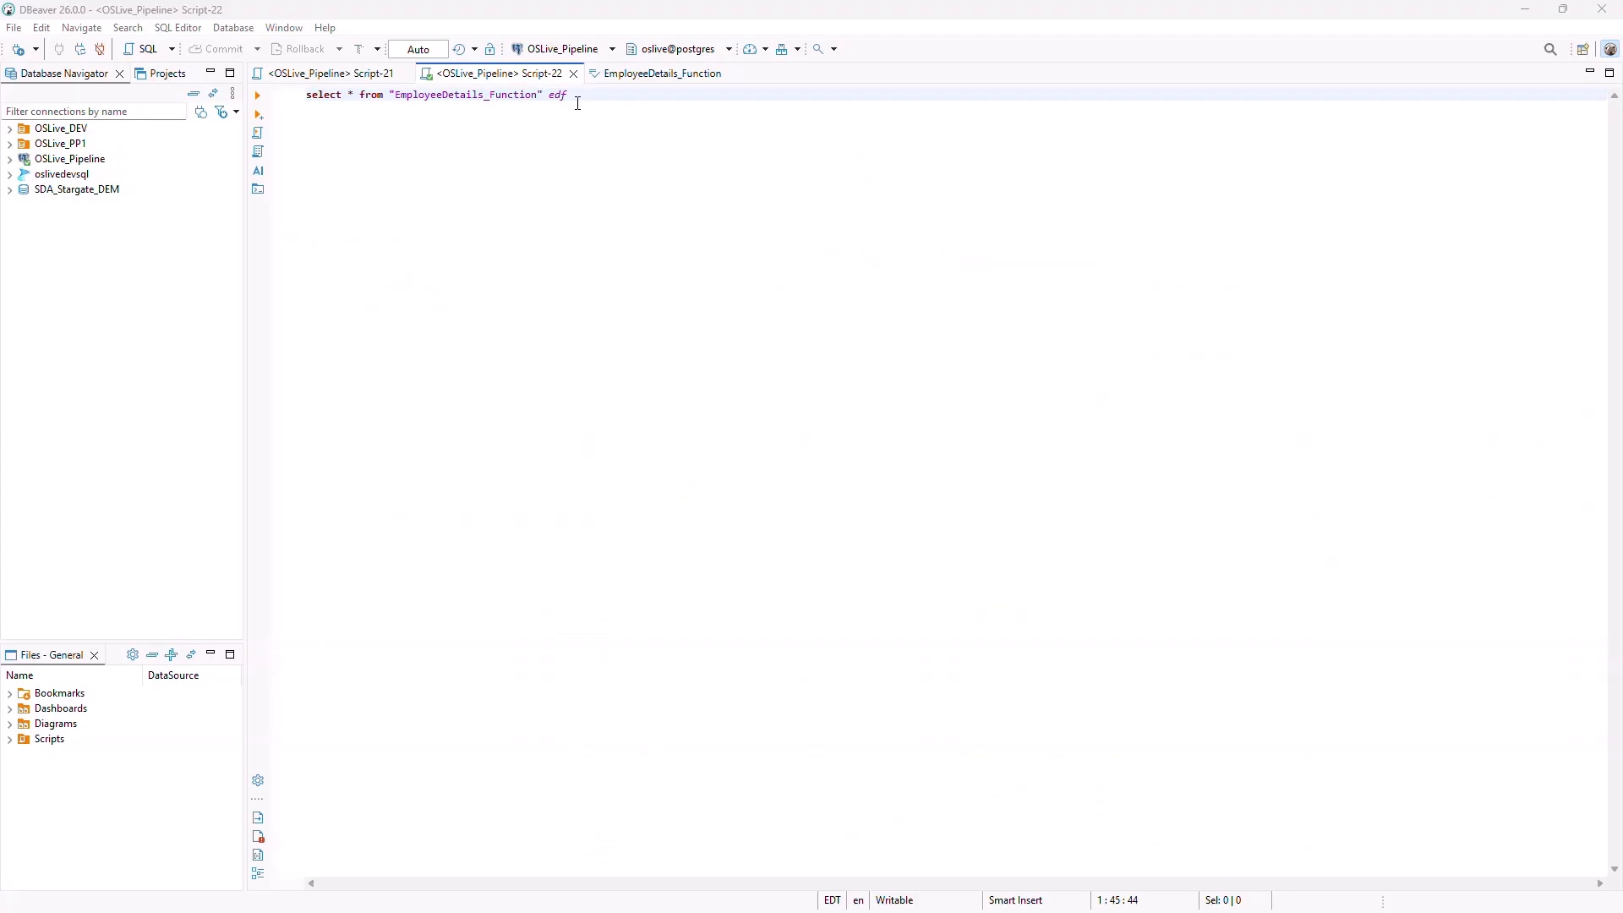
# Switch to DBeaver, run the select query on EmployeeDetails_Function, and examine the full_name, hire_date and modify_date columns.
pyautogui.click(259, 97)
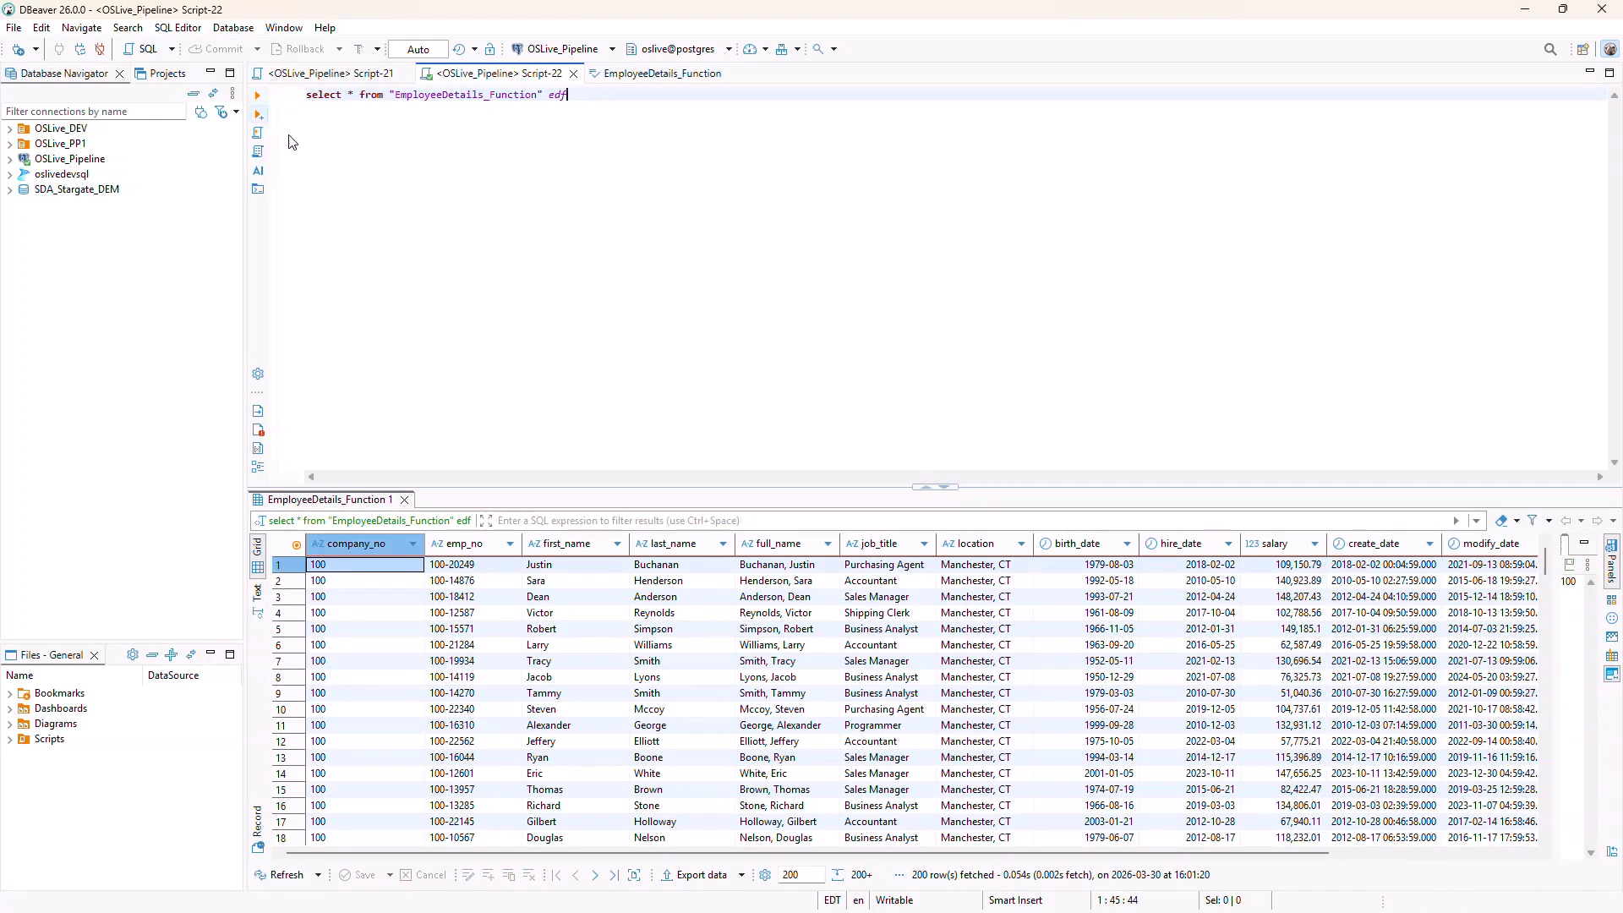
pyautogui.click(764, 544)
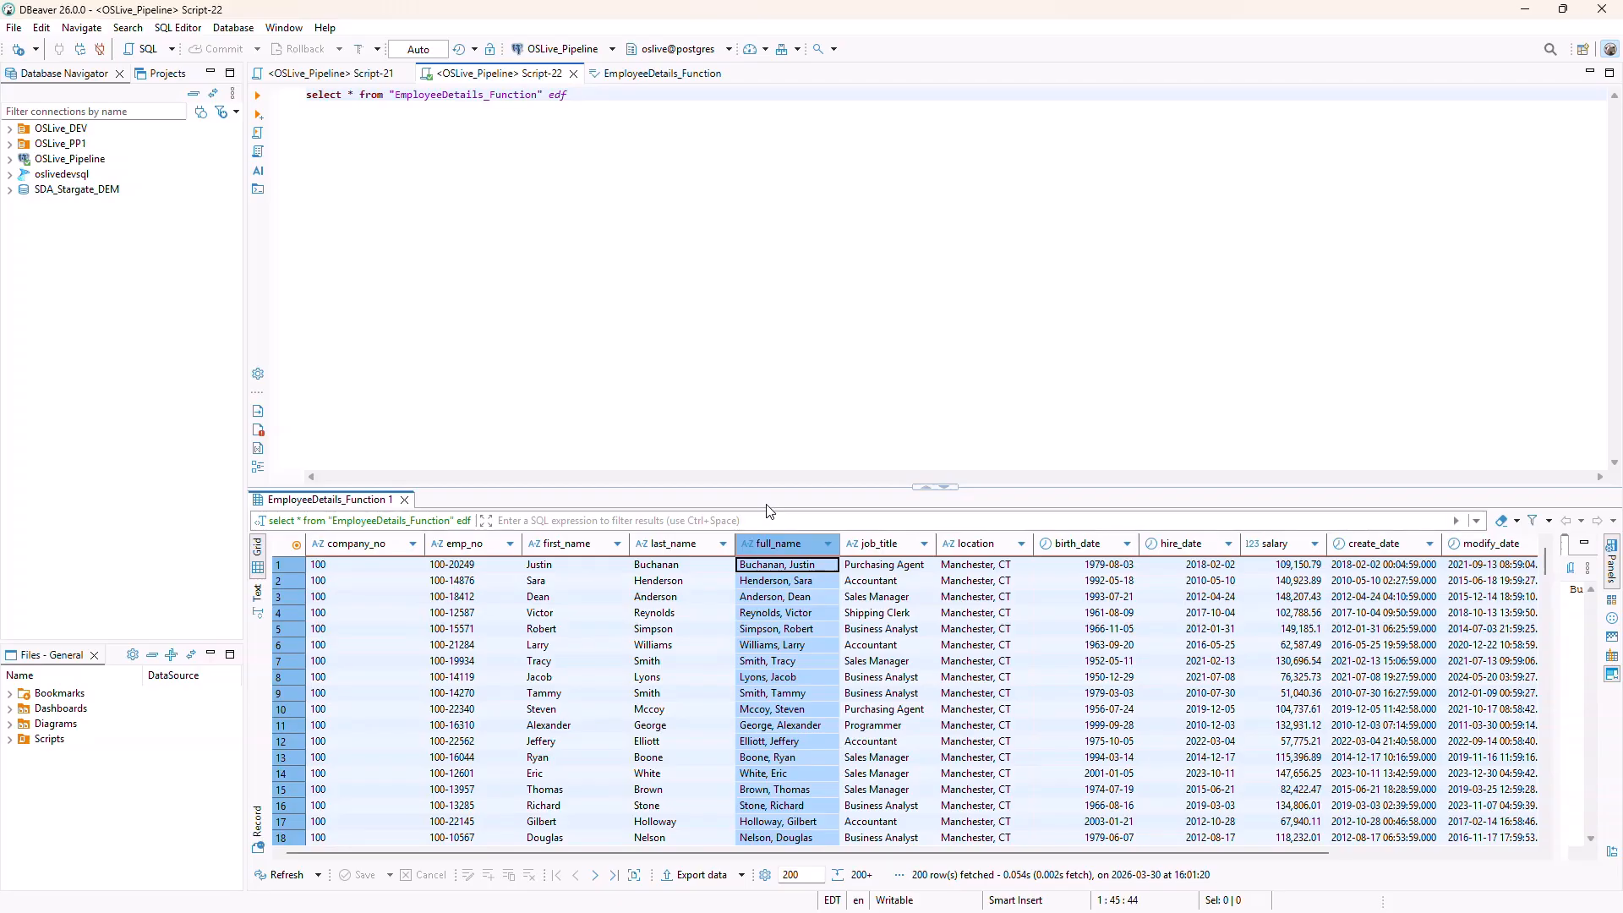
pyautogui.click(1182, 544)
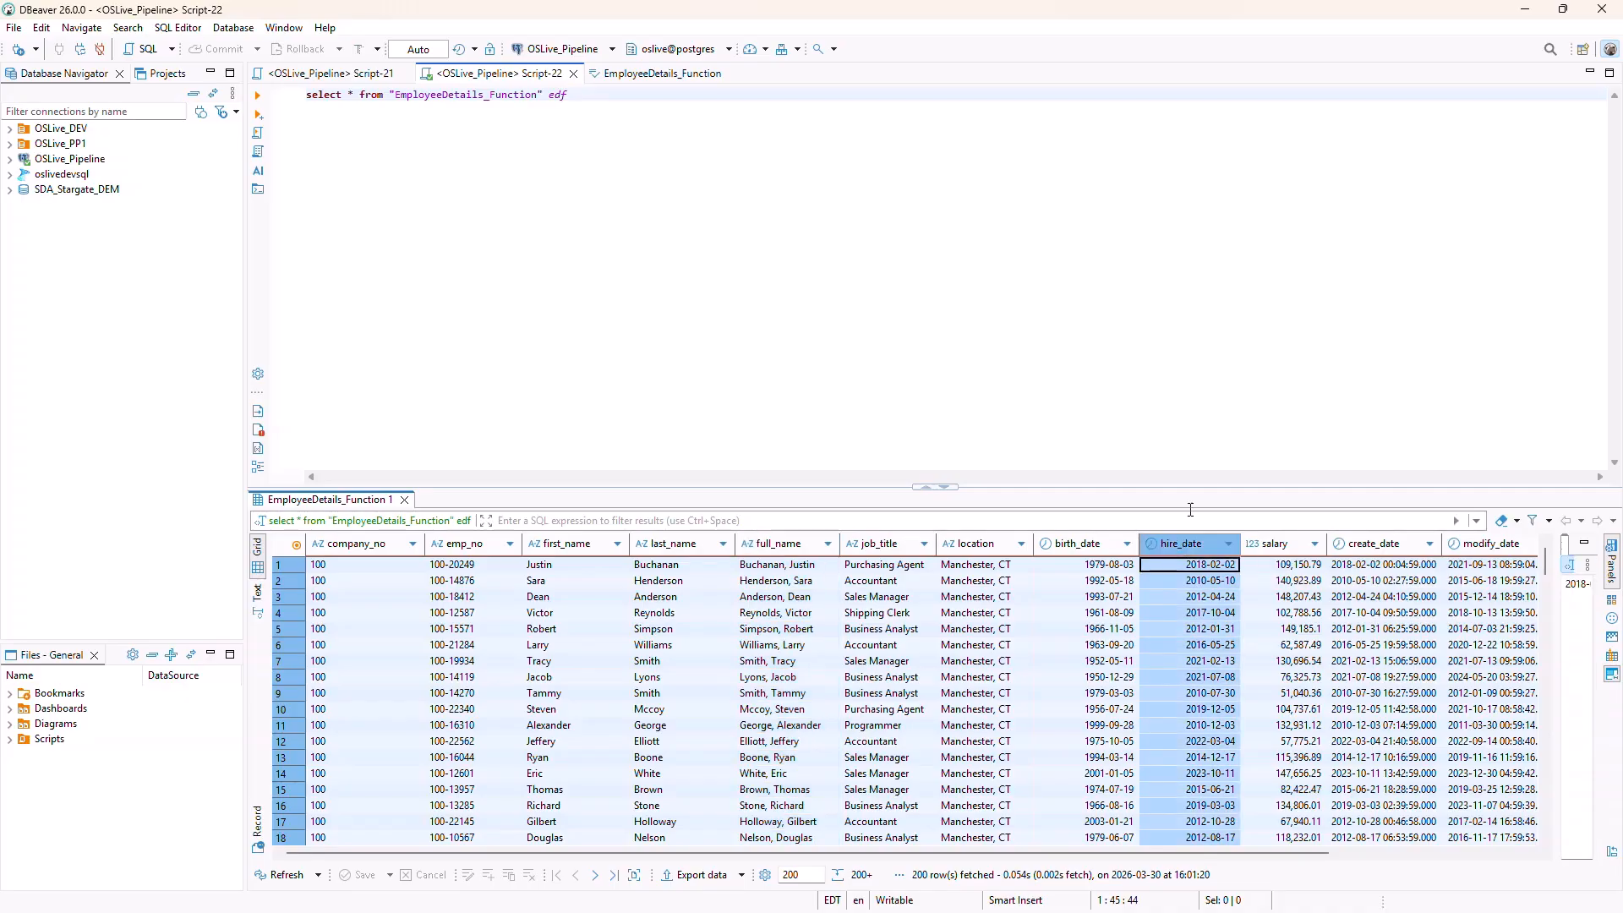
pyautogui.moveTo(1322, 861); pyautogui.dragTo(1407, 860)
pyautogui.click(1397, 539)
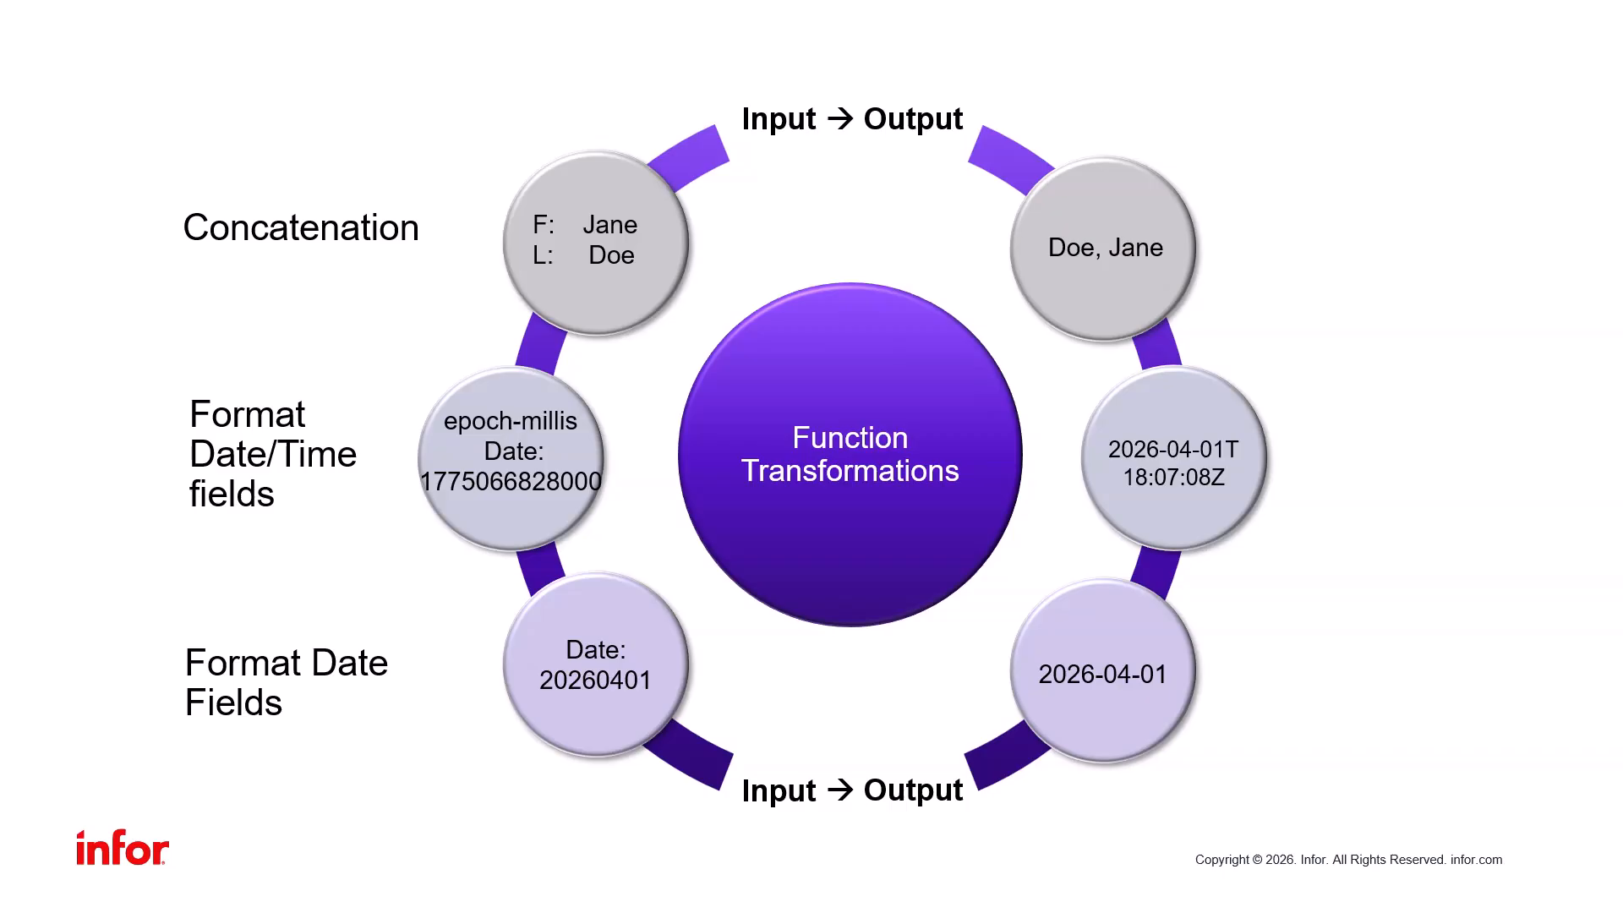
pyautogui.press('Right')
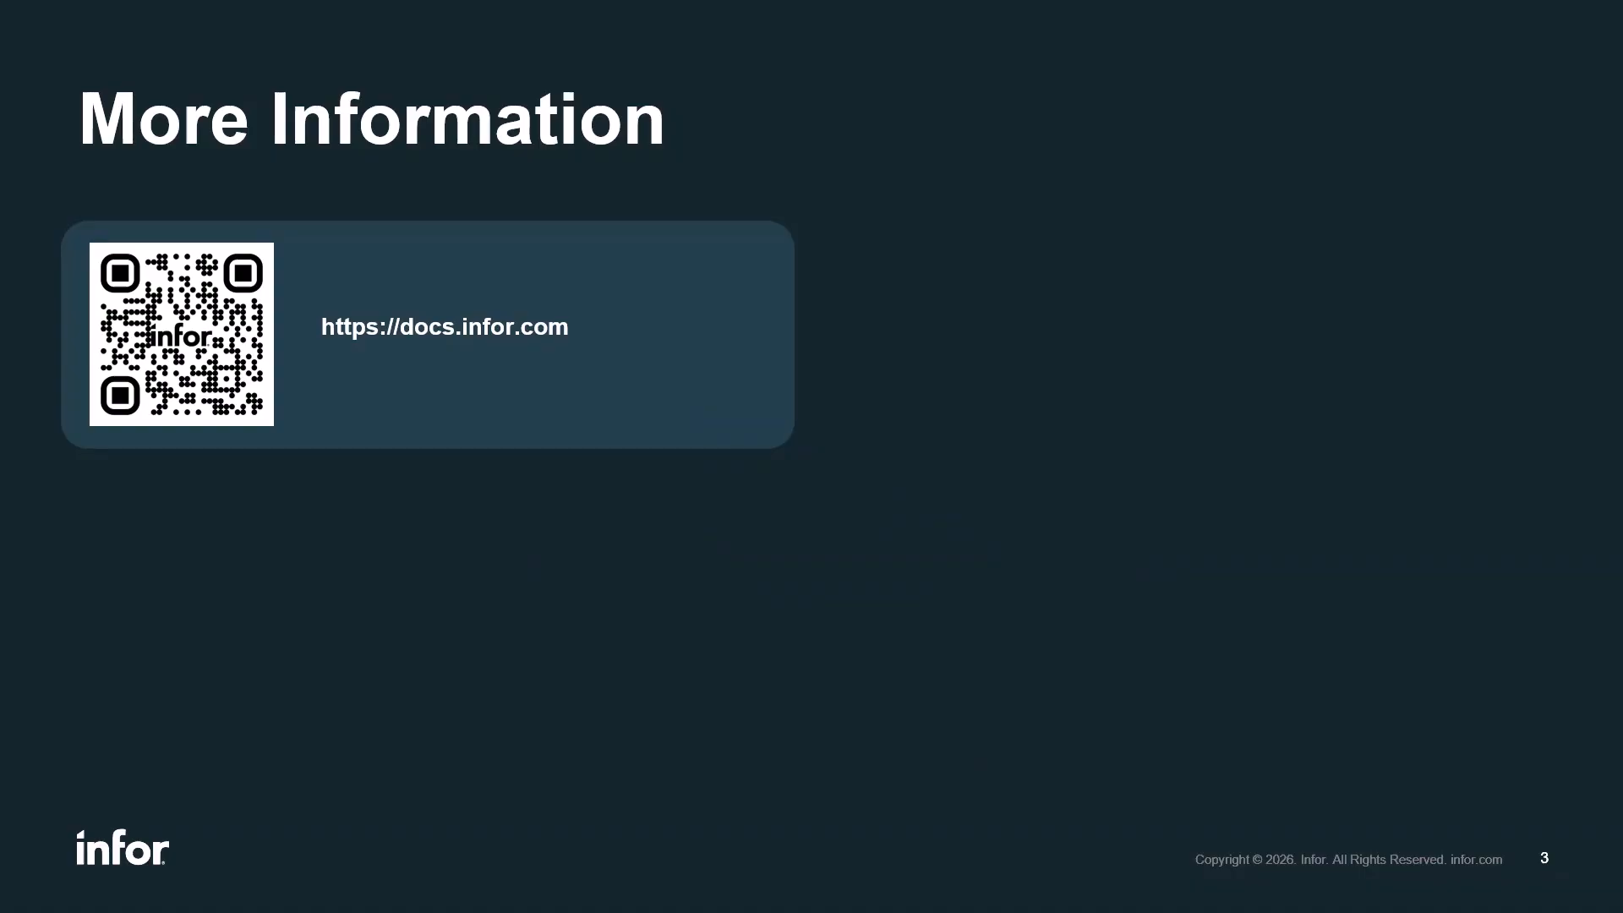